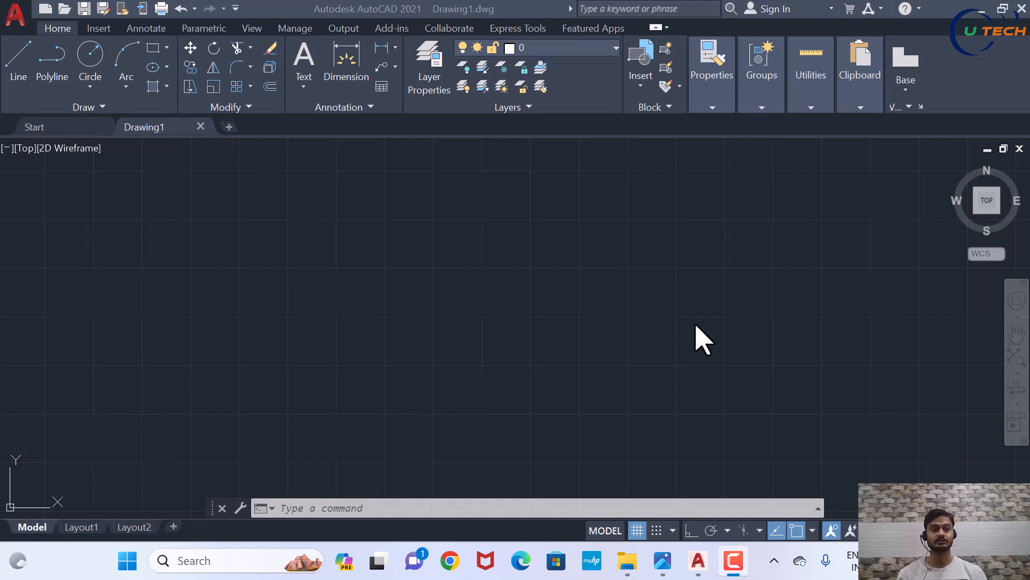
Check the reference drawing, return to AutoCAD, and set decimal length precision to 0.0 with millimetres as the insertion unit
left_click(664, 561)
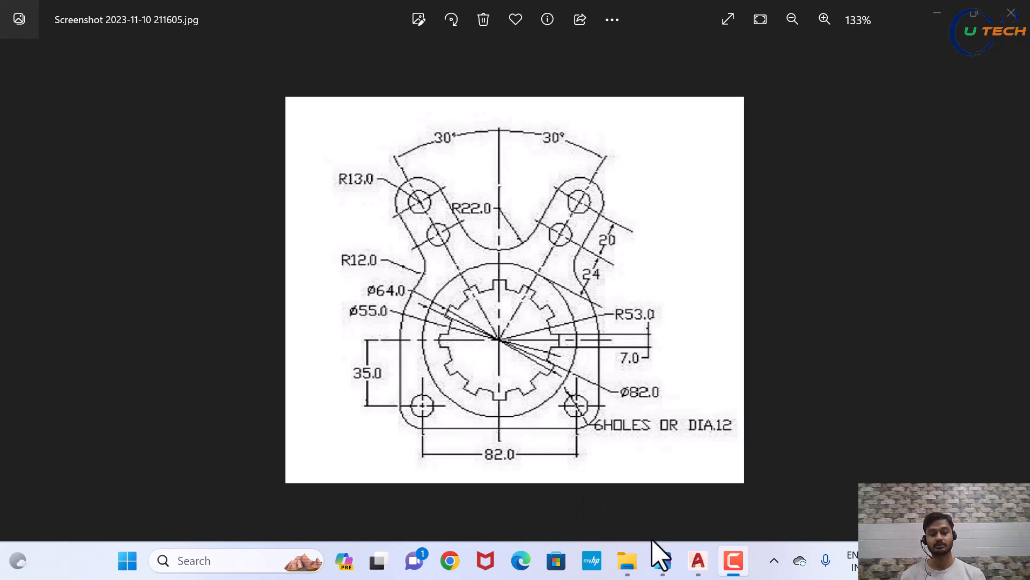
left_click(698, 561)
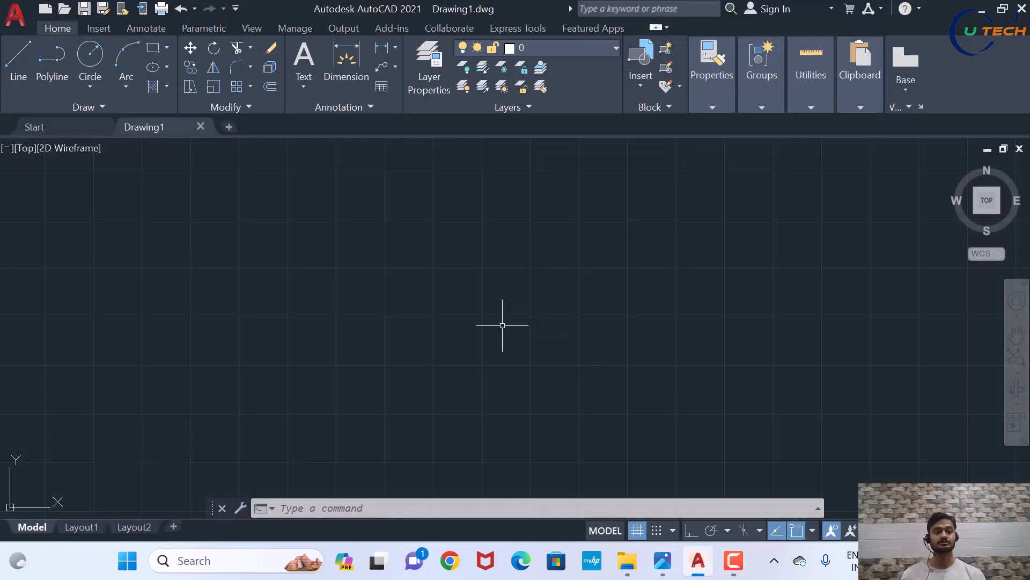
type("u")
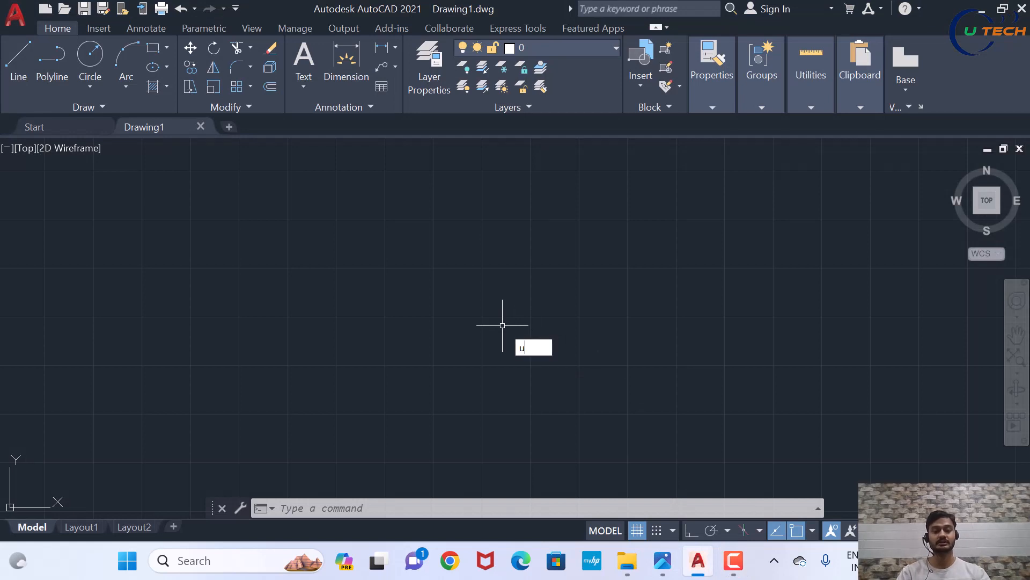
type("n")
key("Return")
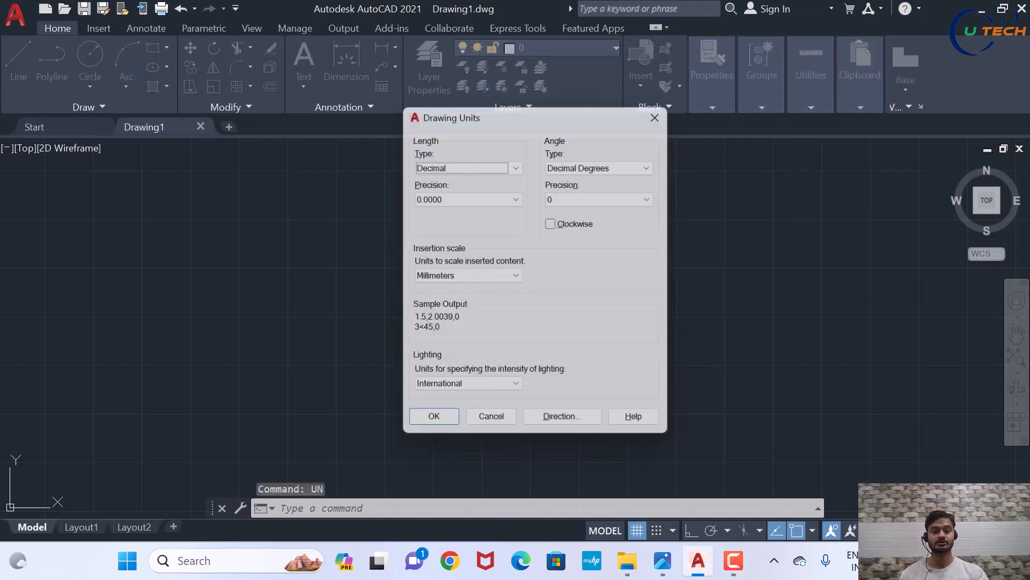
left_click(484, 197)
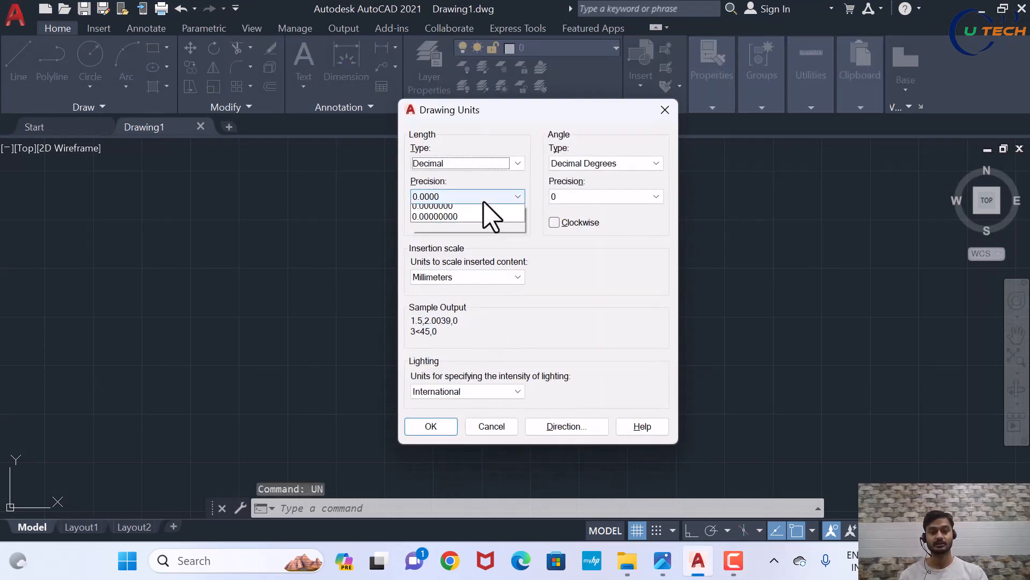
left_click(483, 217)
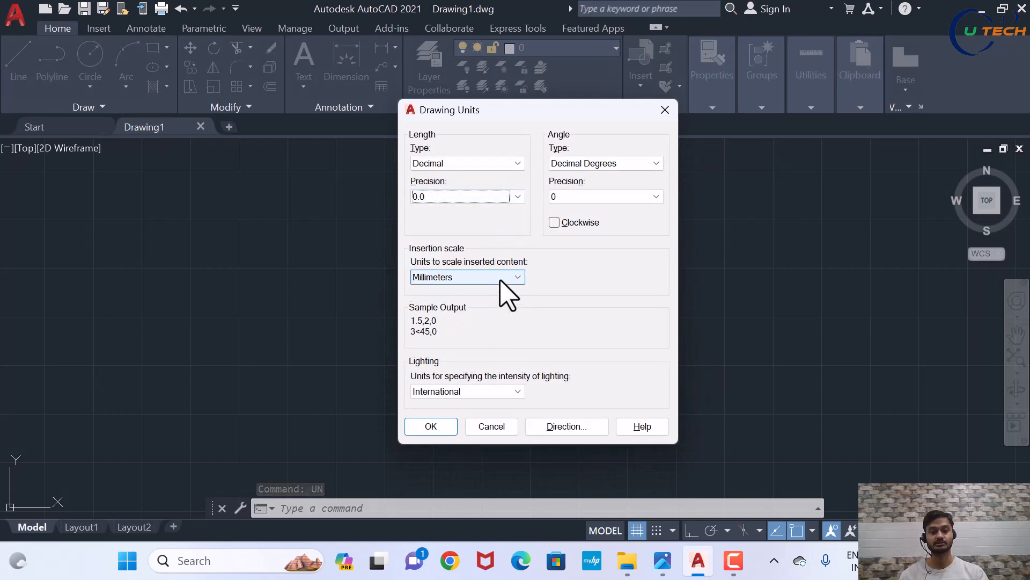
left_click(507, 278)
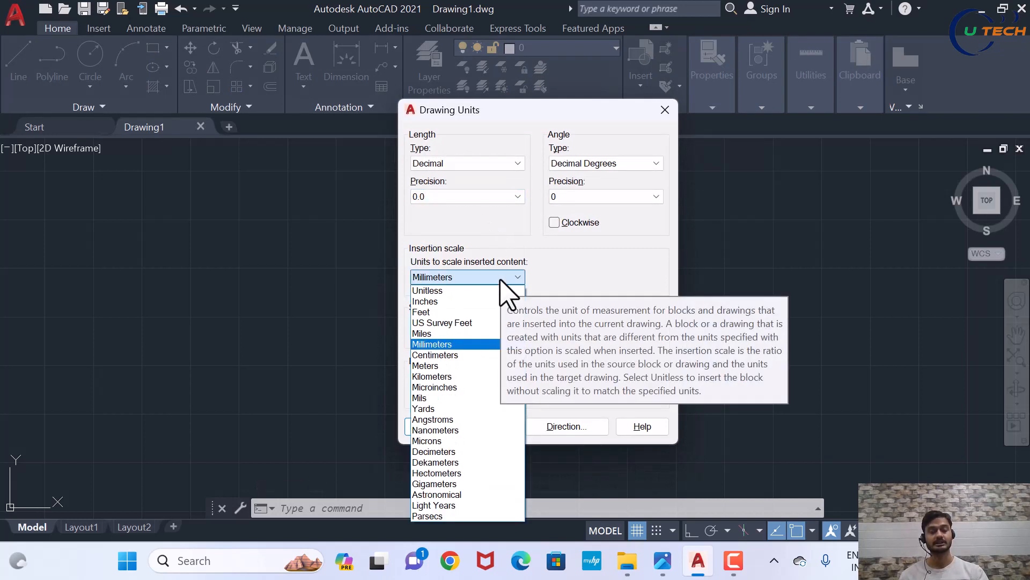
left_click(501, 277)
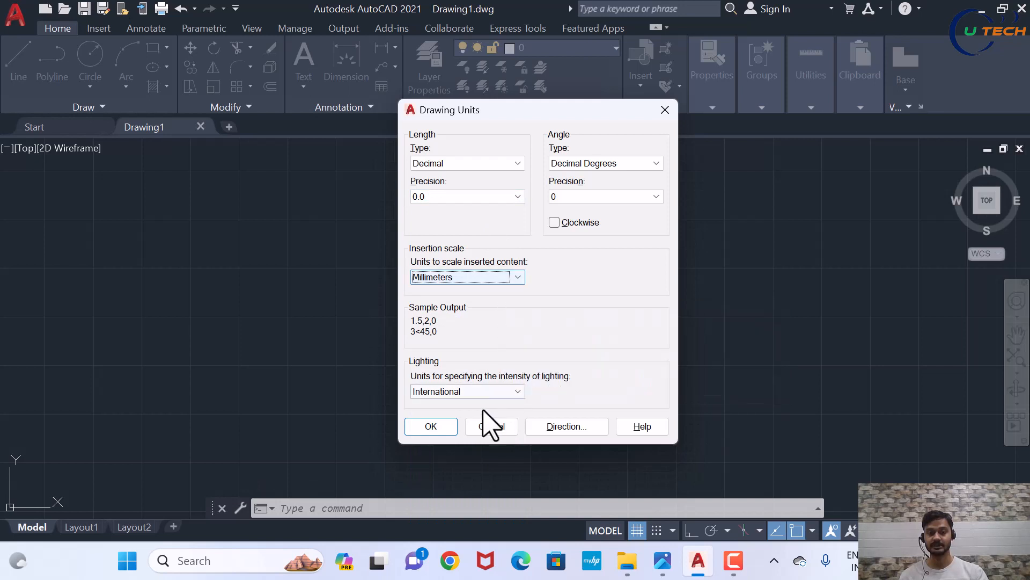
left_click(453, 425)
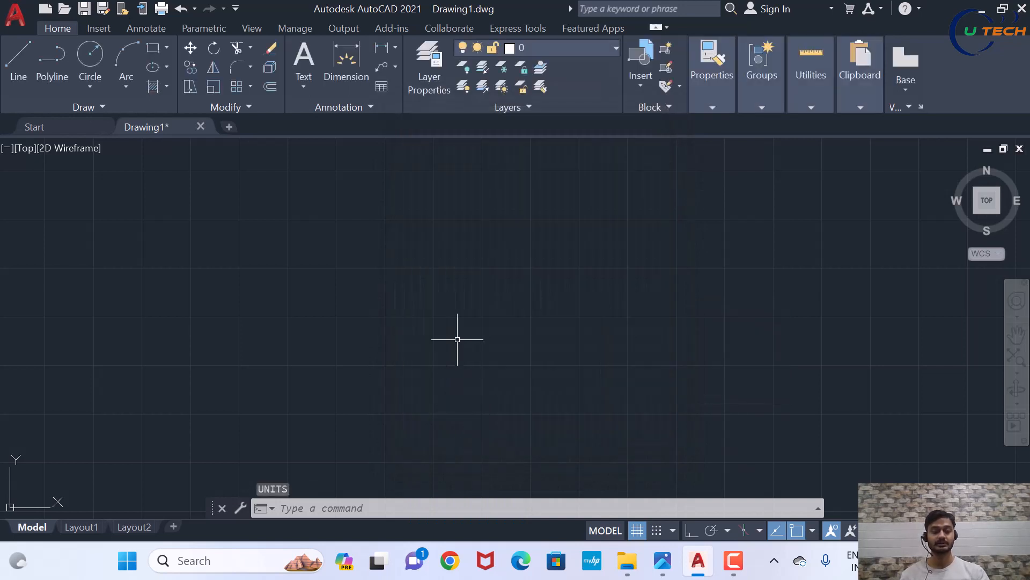
Show the entire drawing area with Zoom All
type("z")
key("Return")
type("a")
key("Return")
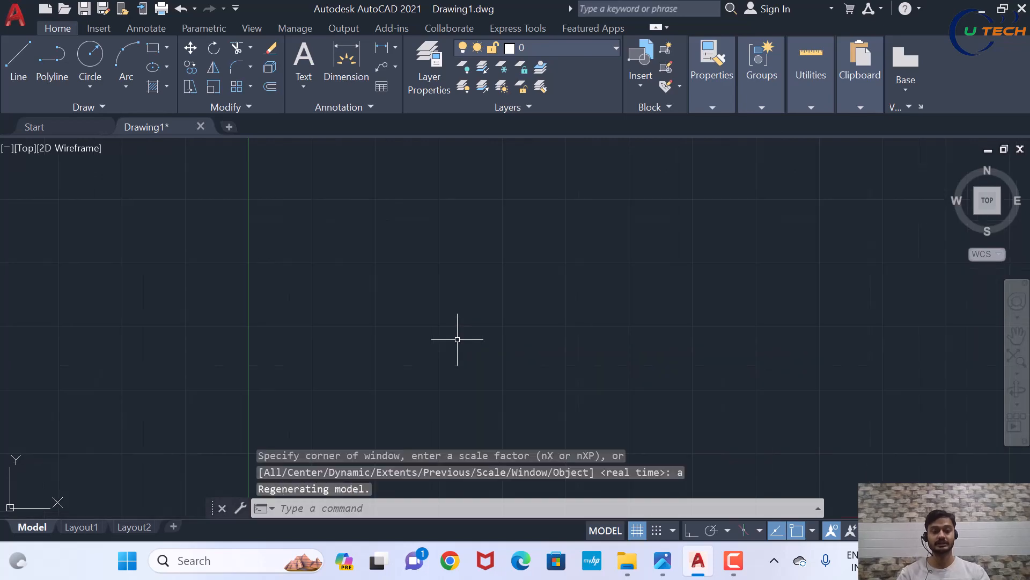
scroll(271, 296, "down", 3)
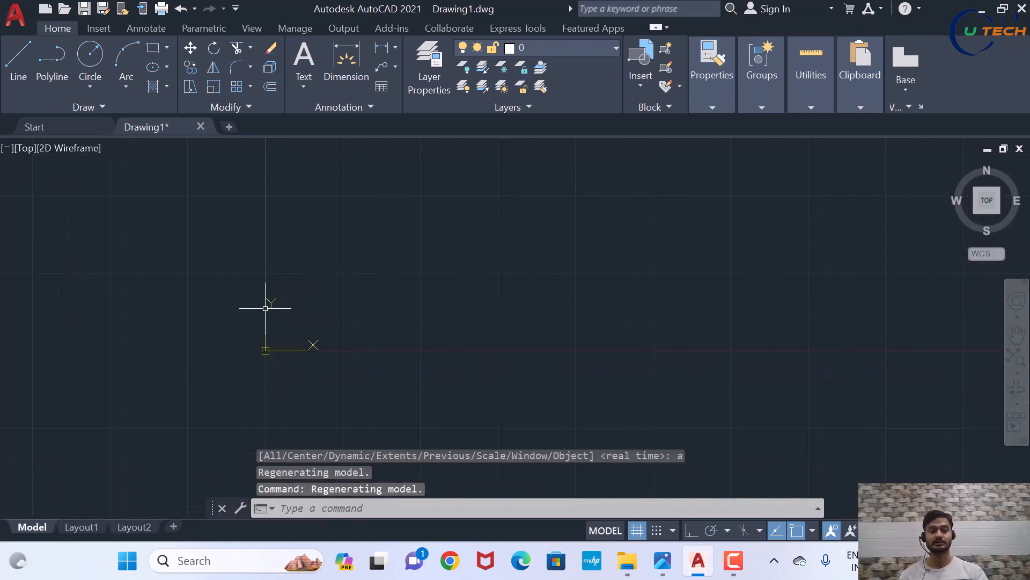
scroll(436, 285, "up", 2)
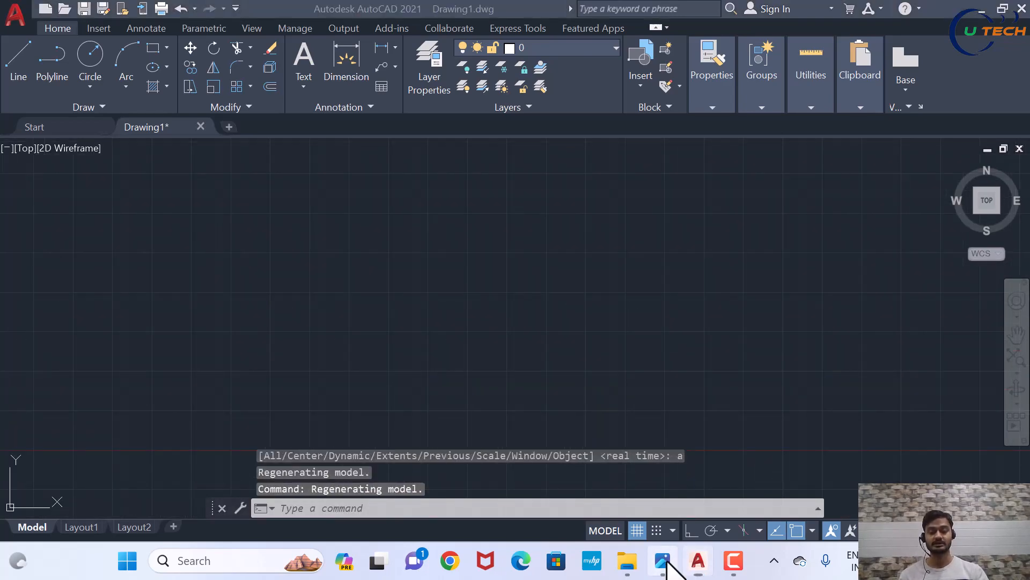
Consult the reference image and, in AutoCAD, draw a 55 mm diameter circle in the empty drawing area
left_click(664, 564)
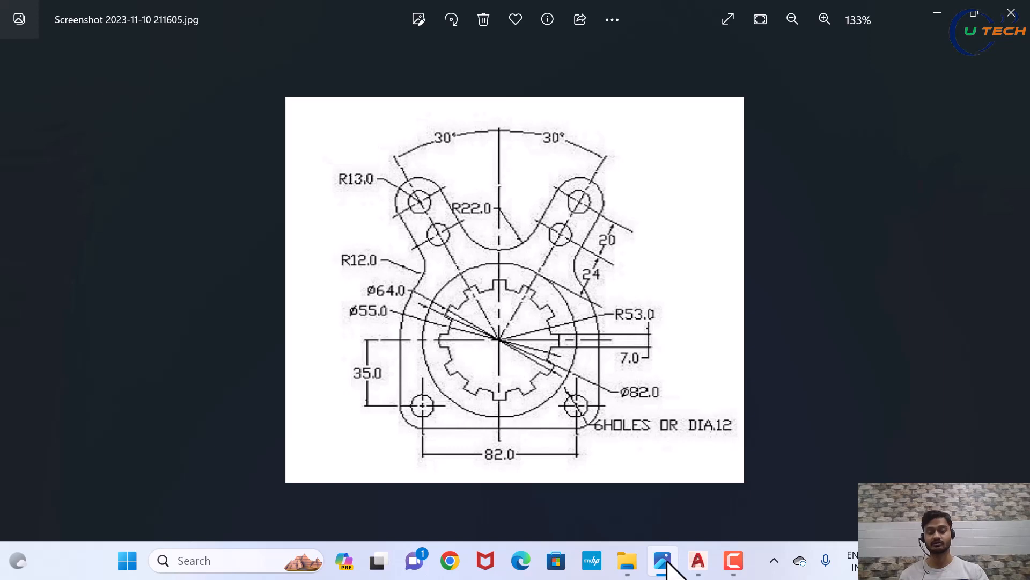
left_click(699, 561)
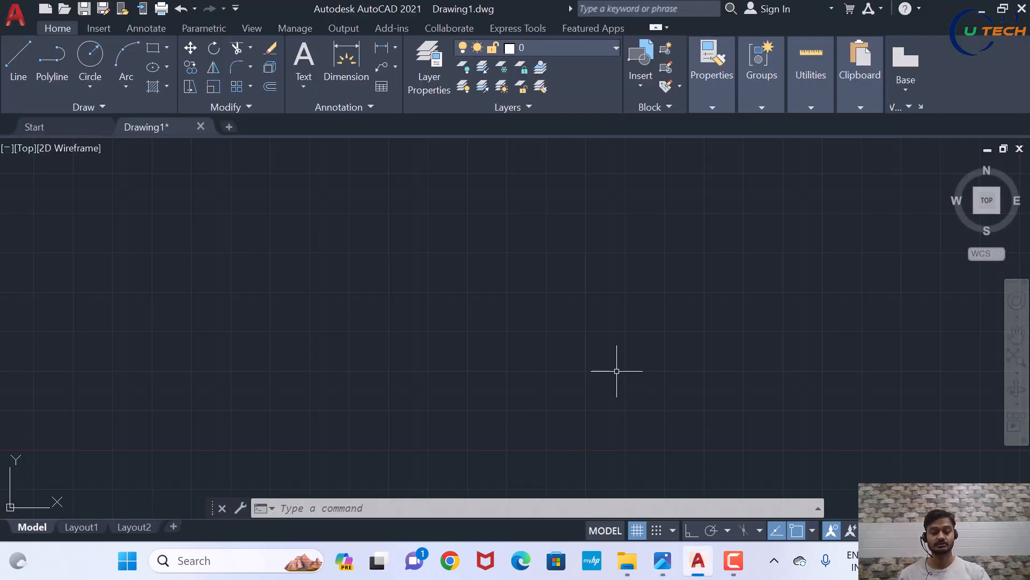
type("c")
key("Return")
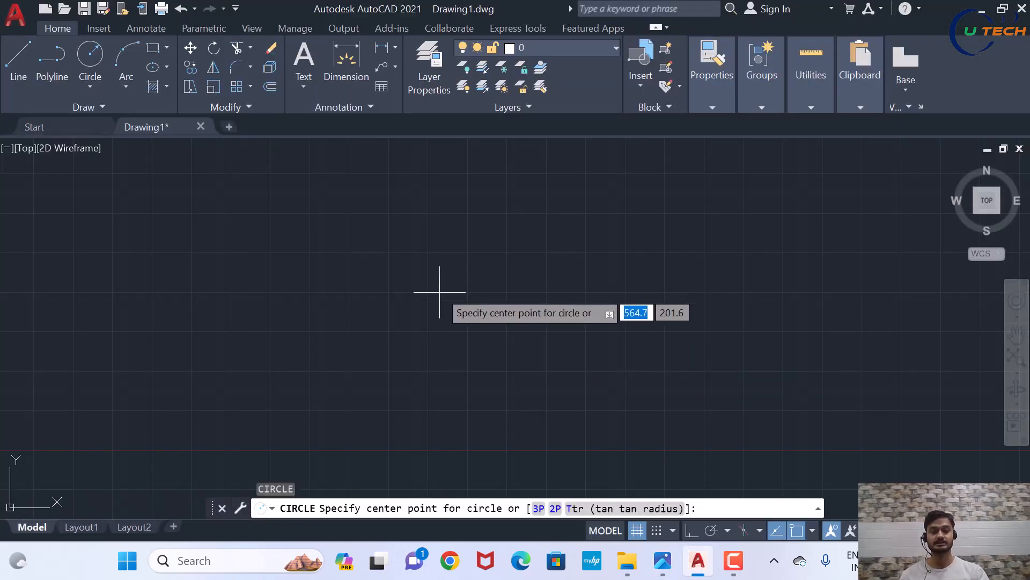
scroll(438, 295, "down", 2)
scroll(525, 303, "up", 3)
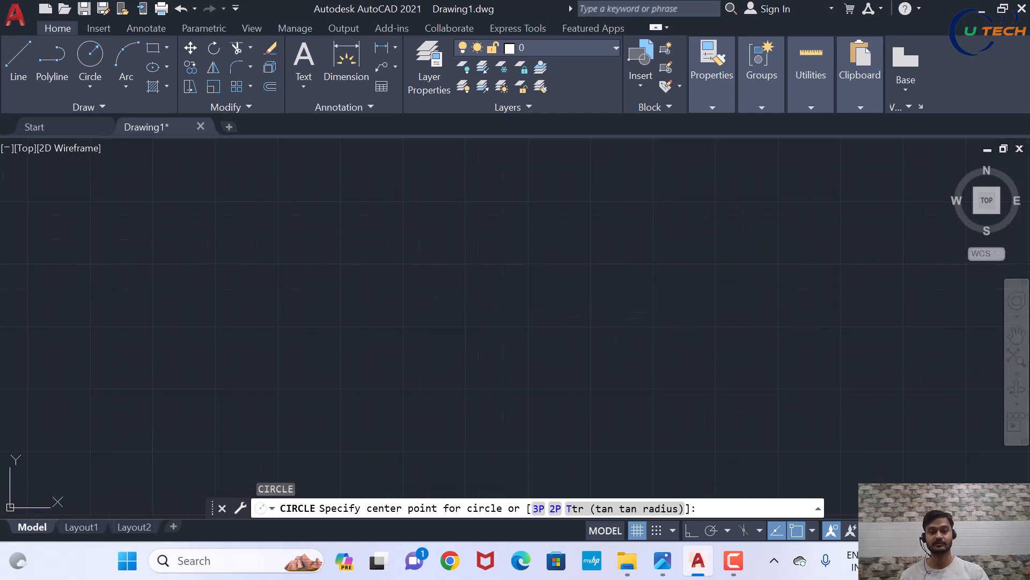
left_click(543, 230)
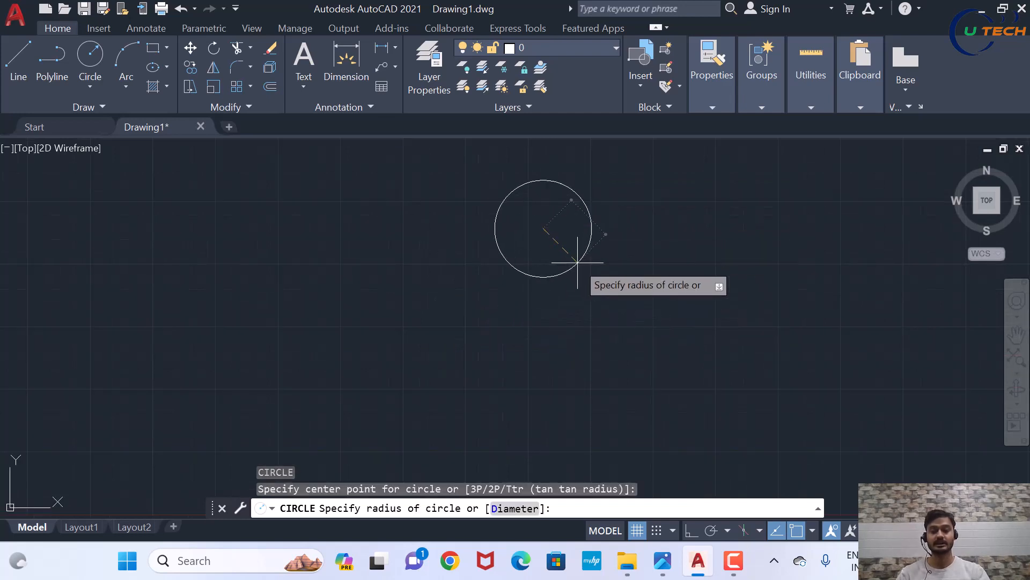
type("d")
key("Return")
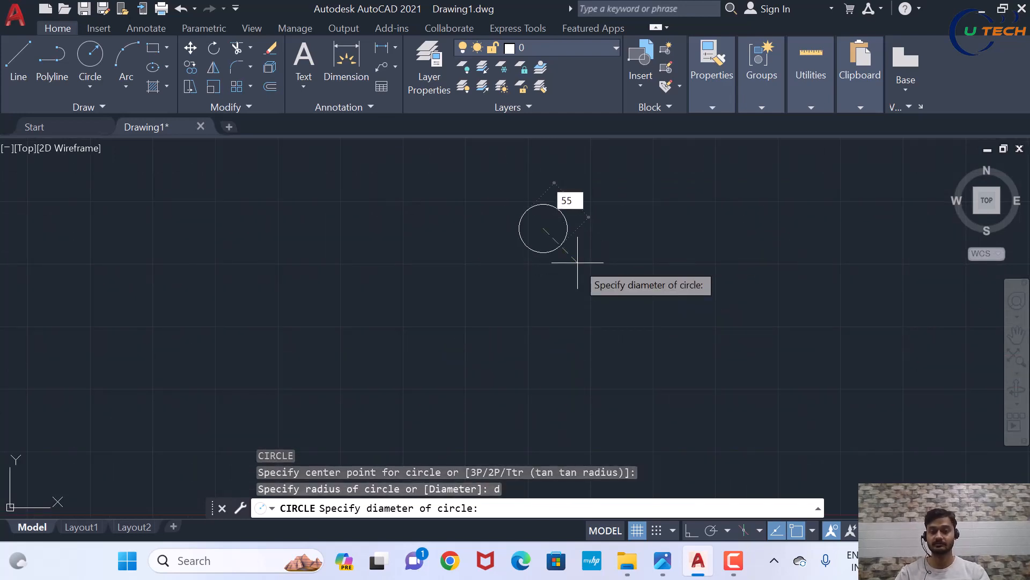
key("Return")
scroll(565, 194, "up", 4)
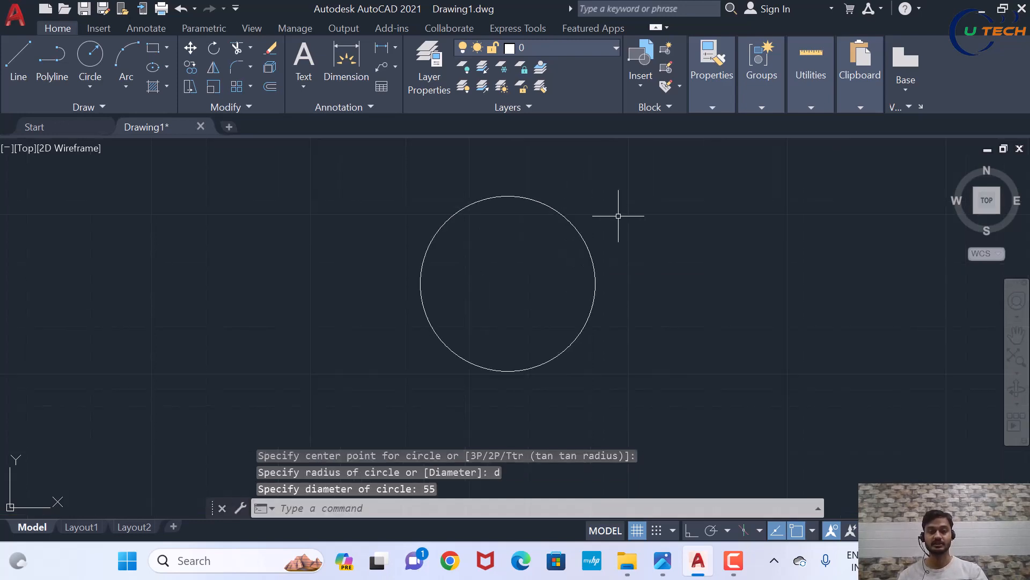
Draw a 64 mm diameter circle concentric with the 55 mm circle
key("Return")
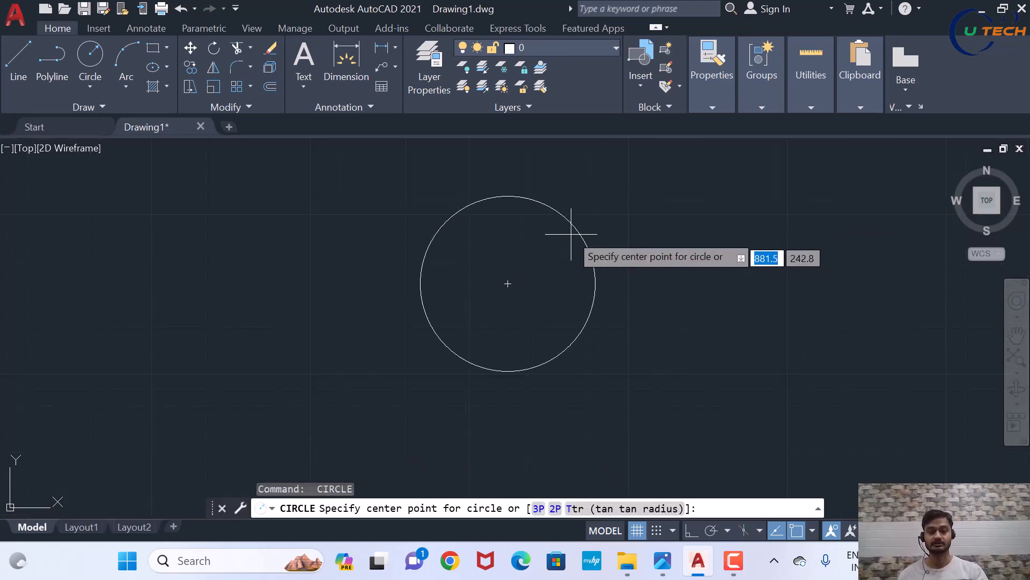
left_click(508, 284)
type("d")
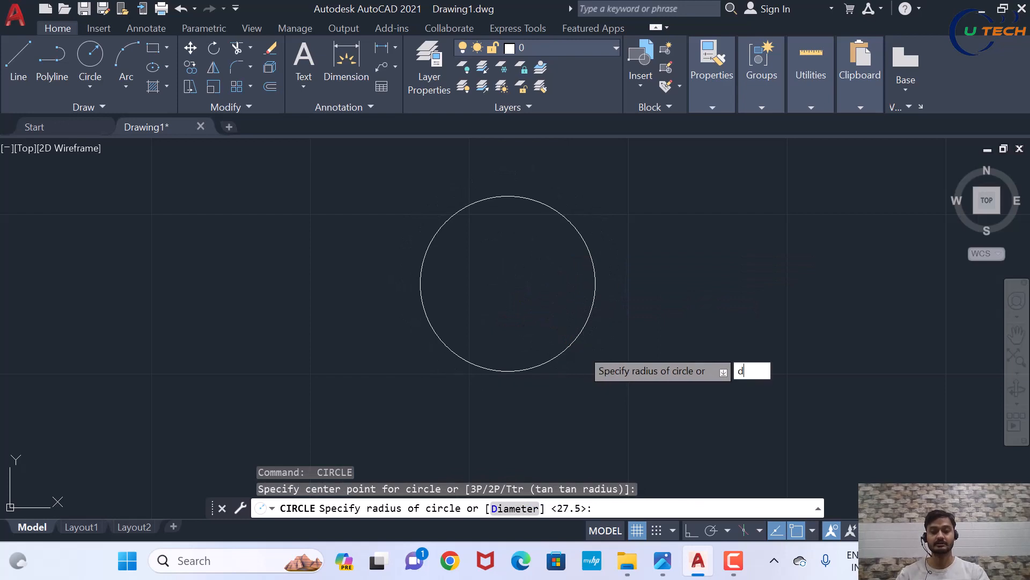
key("Return")
type("64")
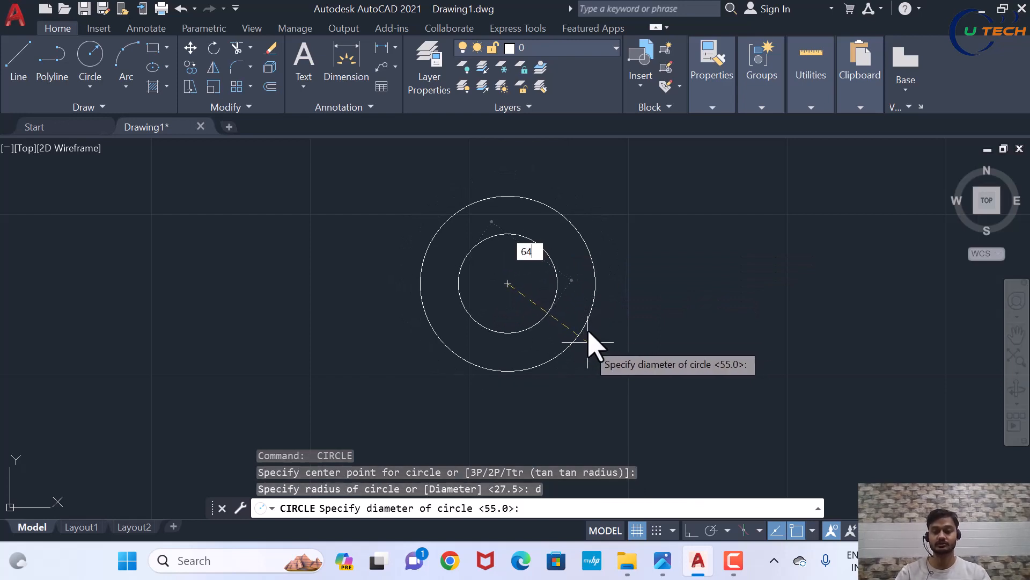
key("Return")
middle_click_drag(551, 345, 541, 362)
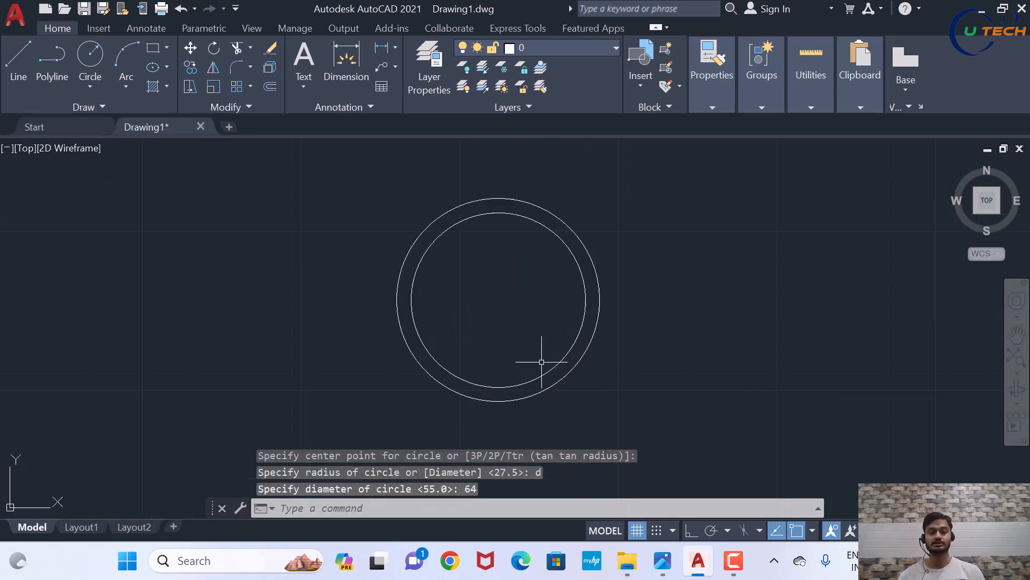
Check the reference image again and, in AutoCAD, draw an 82 mm diameter circle on the same centre
left_click(663, 560)
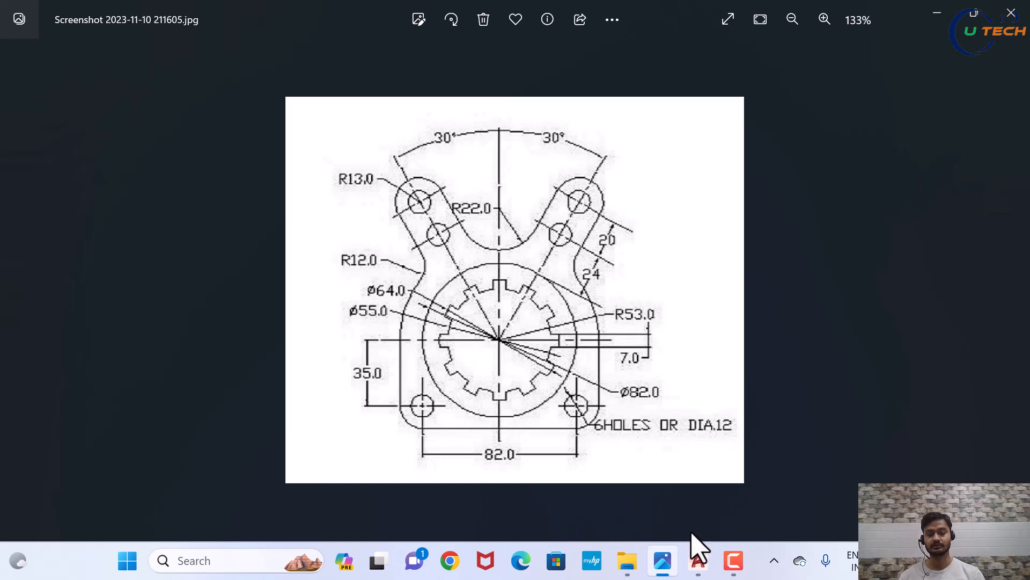
left_click(698, 560)
type("c")
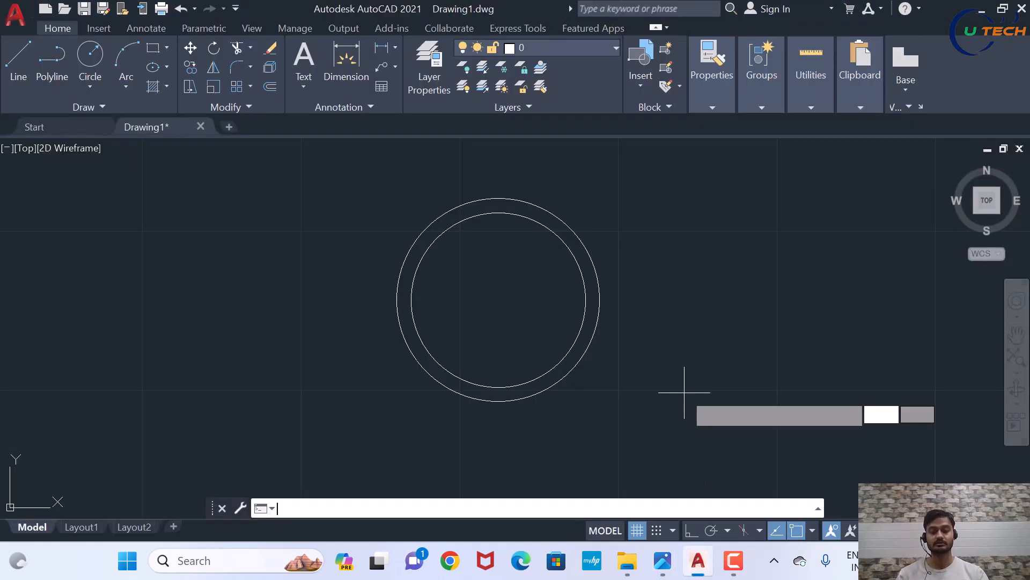
key("Return")
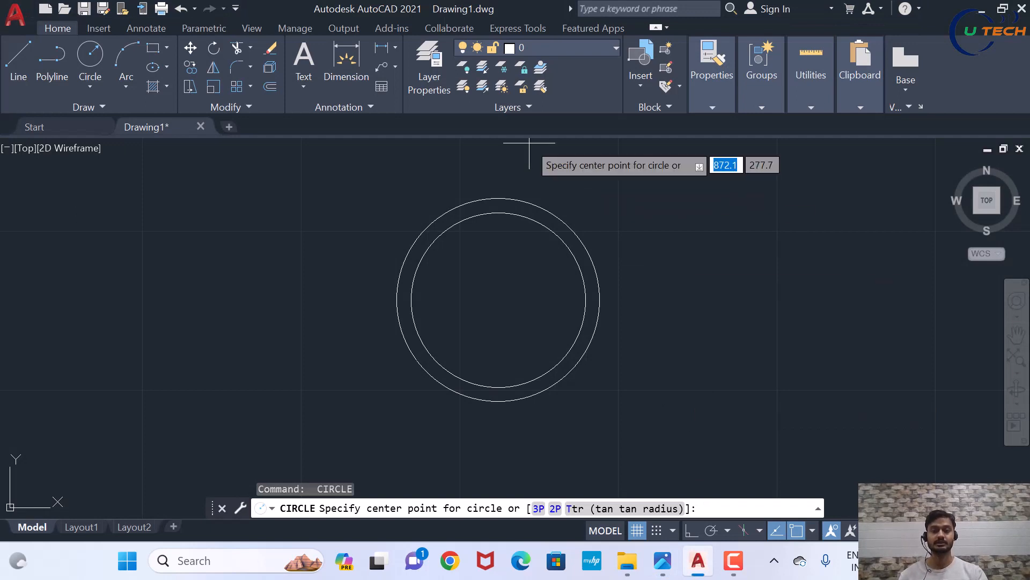
left_click(498, 299)
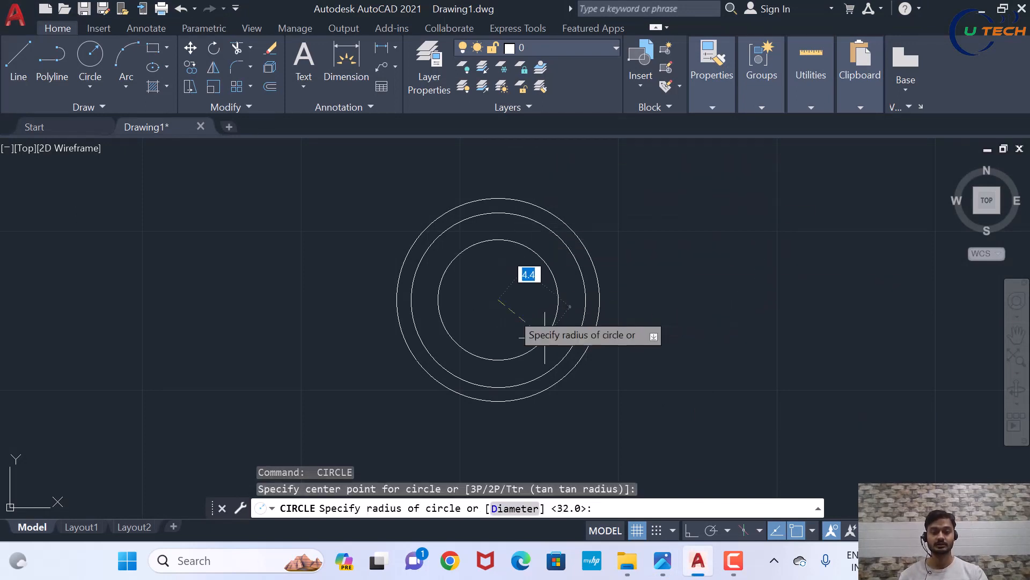
type("d")
key("Return")
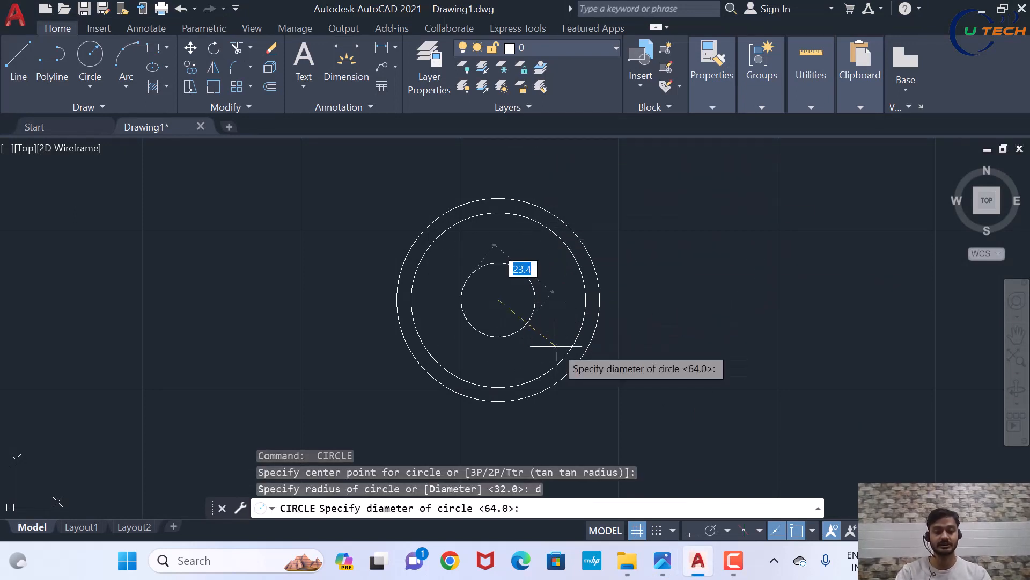
key("Return")
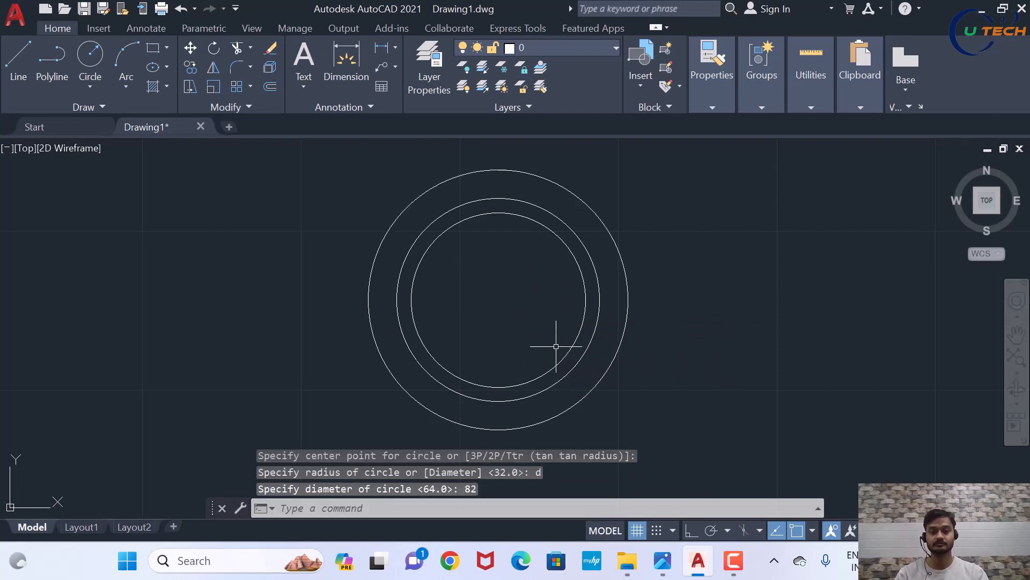
Draw an outer circle with a radius of 53 mm on the common centre
key("Return")
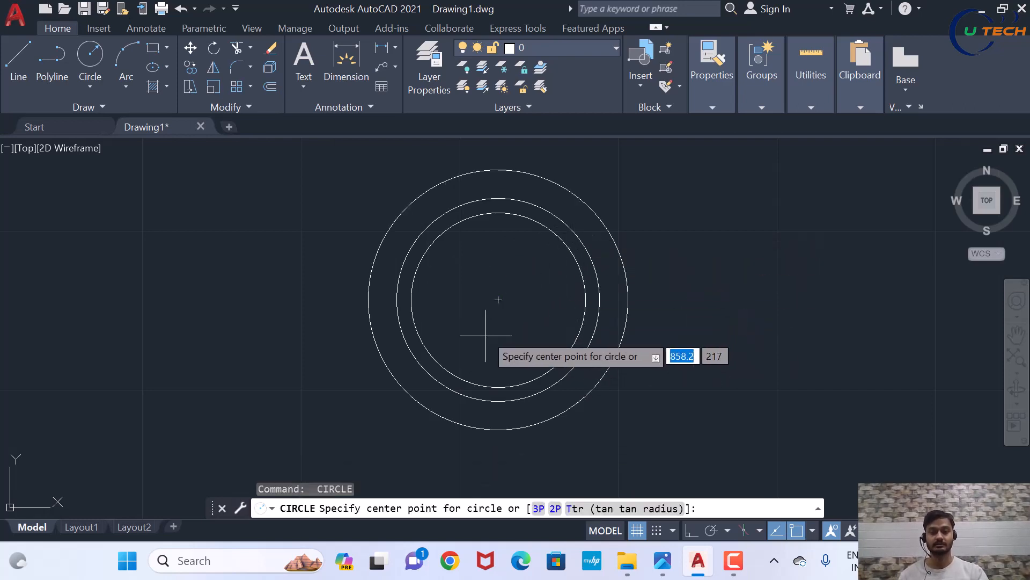
left_click(498, 300)
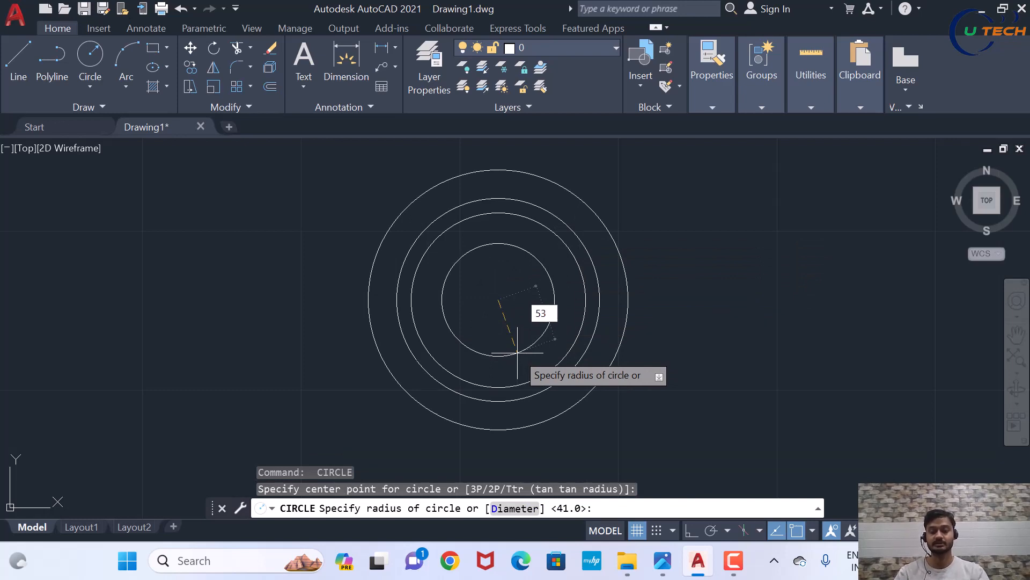
key("Return")
scroll(515, 351, "down", 2)
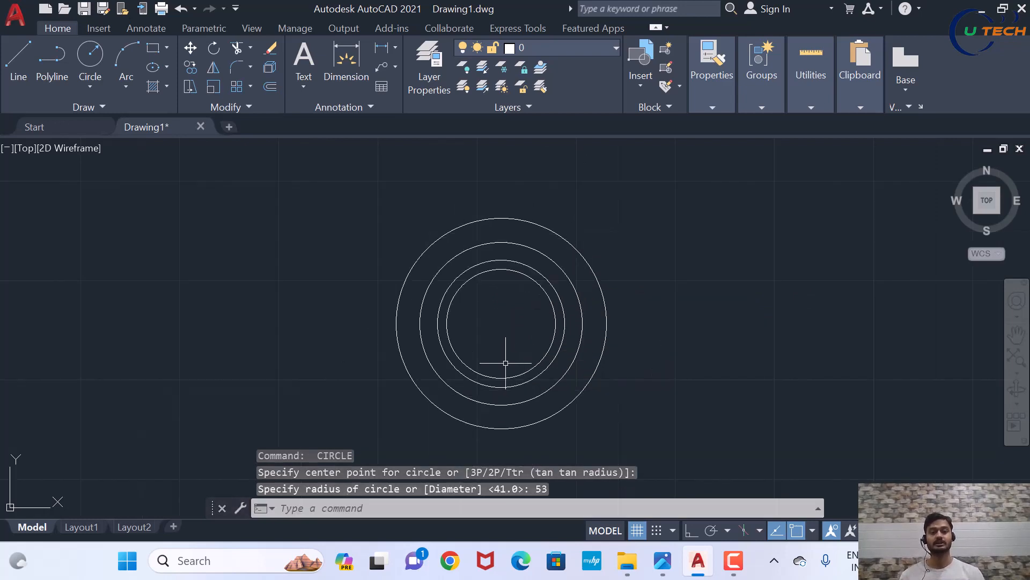
scroll(514, 346, "up", 2)
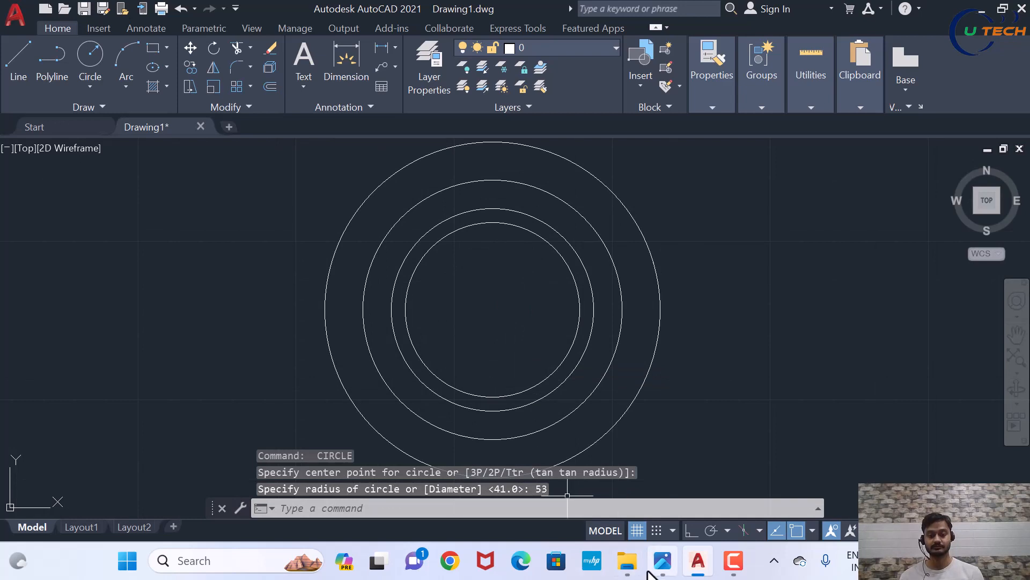
Consult the reference image and, in AutoCAD with Ortho on, draw a horizontal line from the common centre past the 64 mm circle
left_click(663, 561)
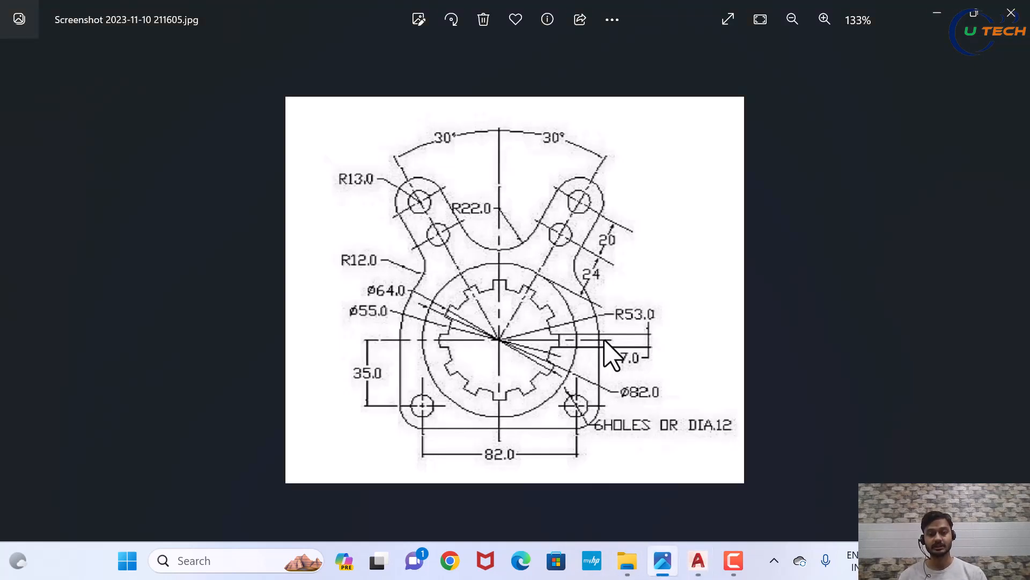
scroll(578, 349, "up", 3)
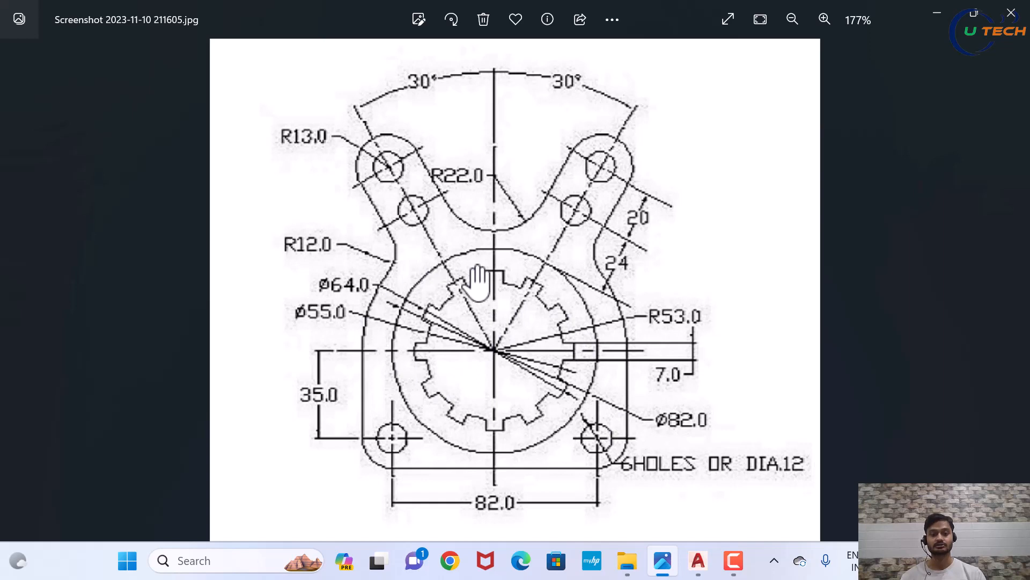
left_click(698, 560)
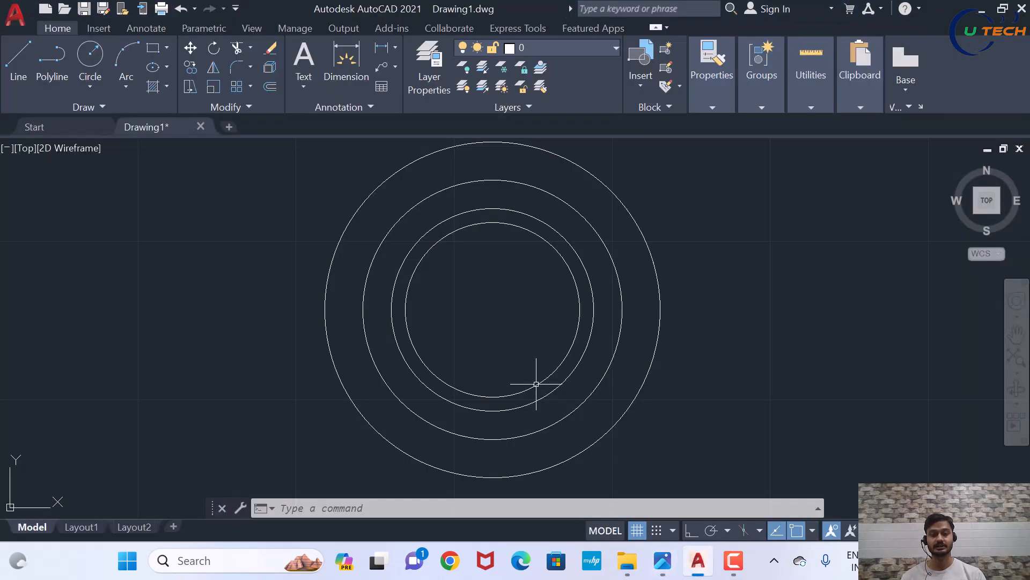
type("l")
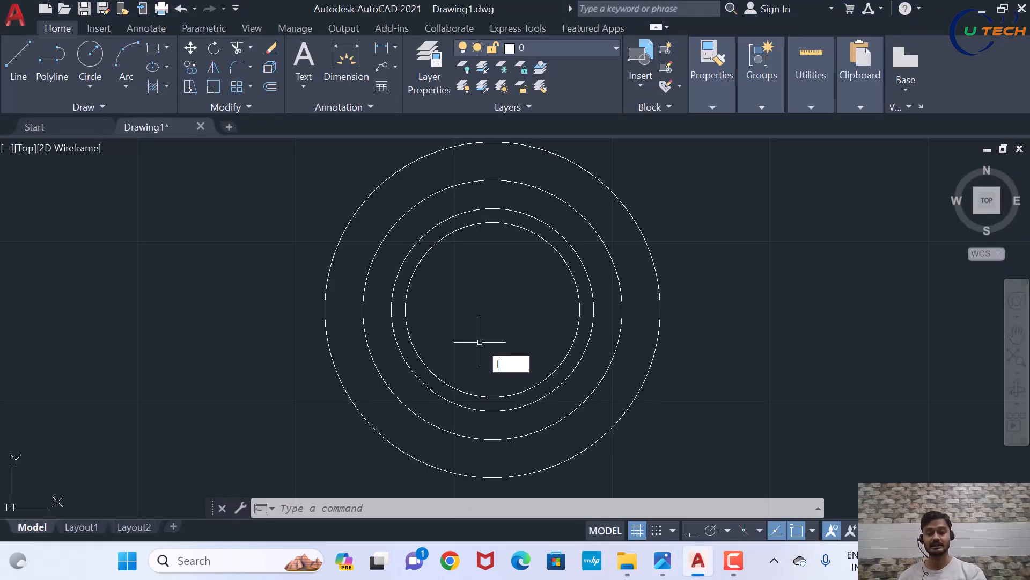
key("Return")
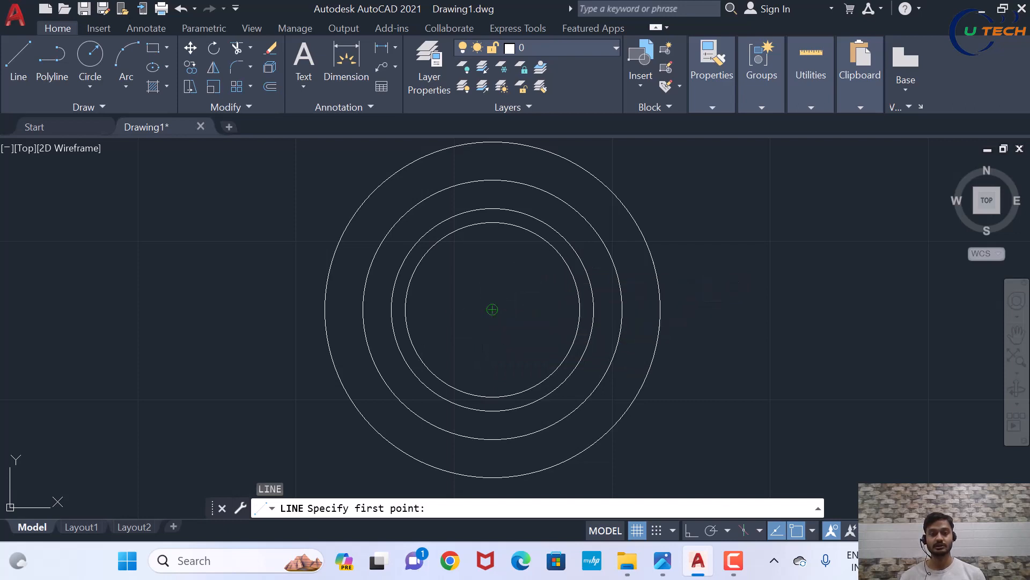
left_click(490, 310)
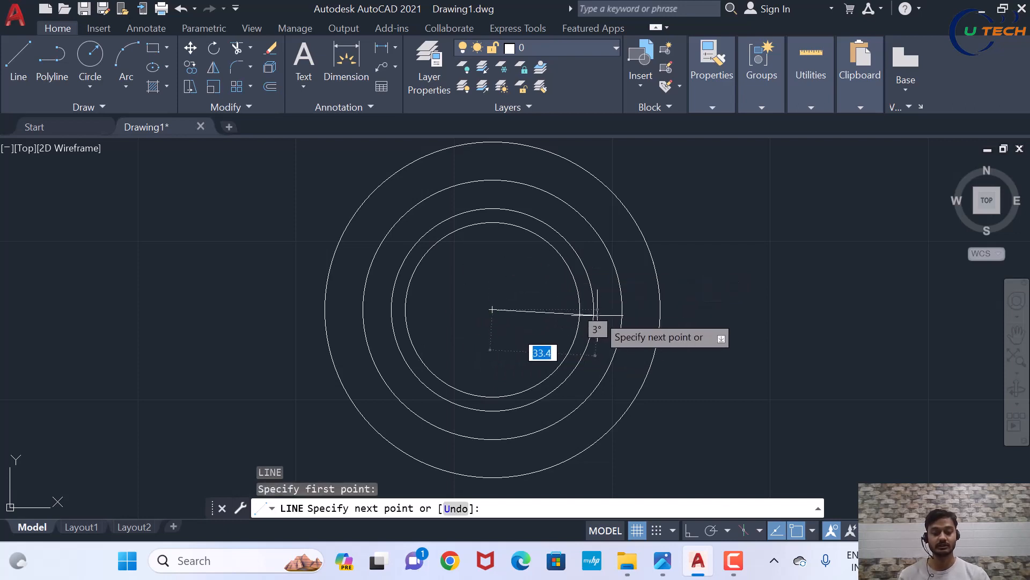
key("F8")
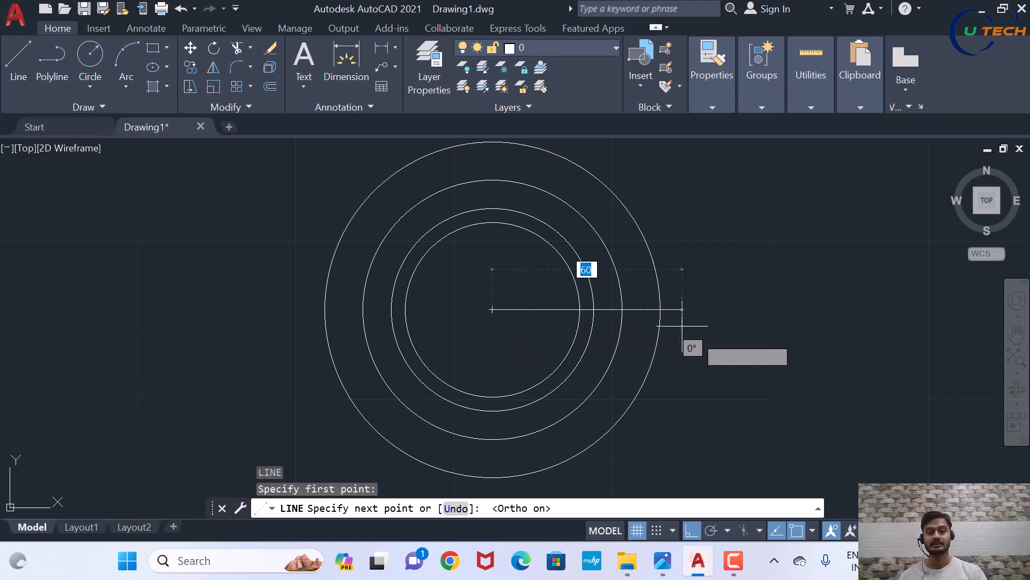
scroll(636, 326, "up", 4)
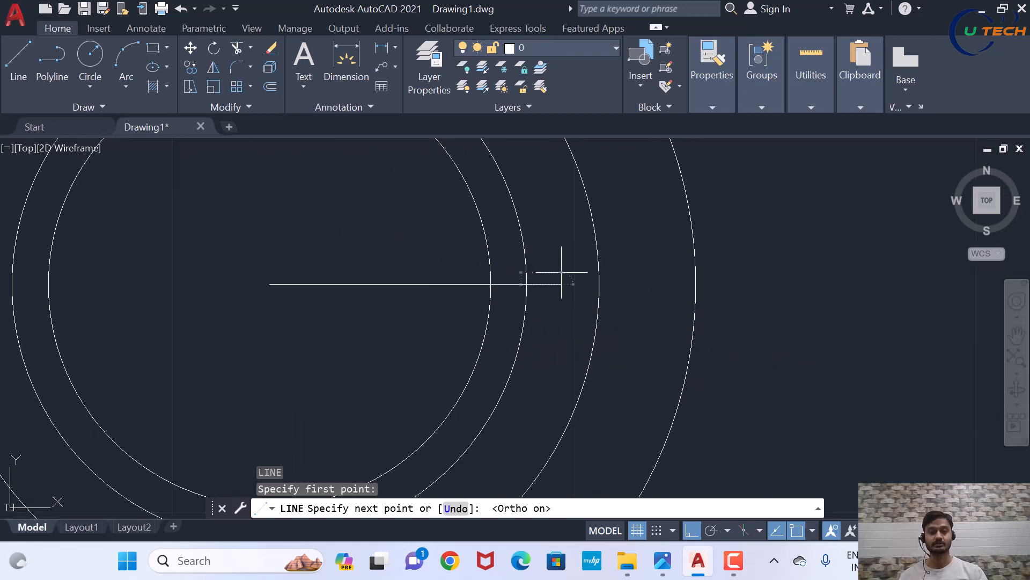
left_click(562, 284)
key("Return")
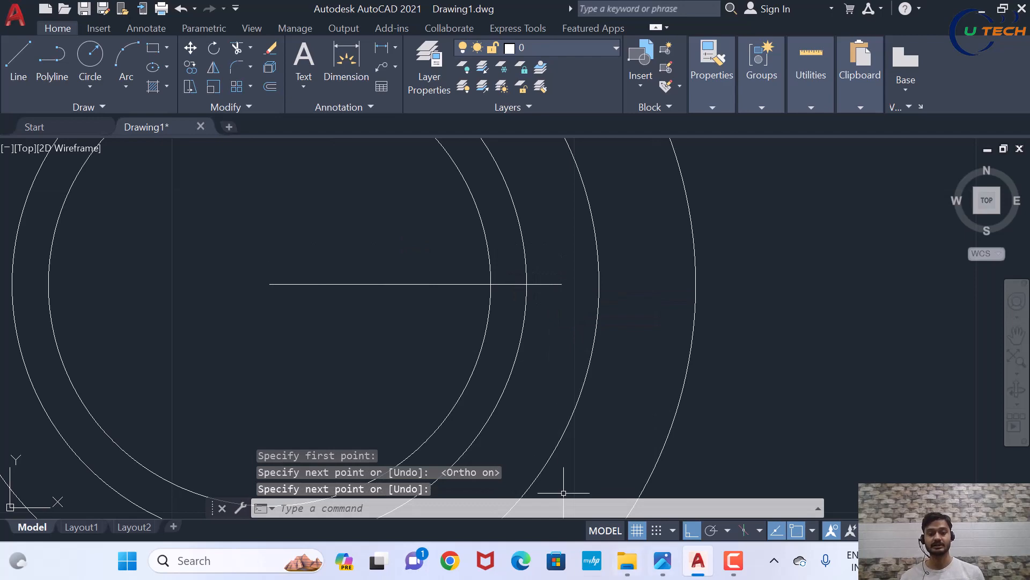
Check the reference image for the notch width and, in AutoCAD, offset the horizontal line 3.5 mm to both sides
left_click(663, 561)
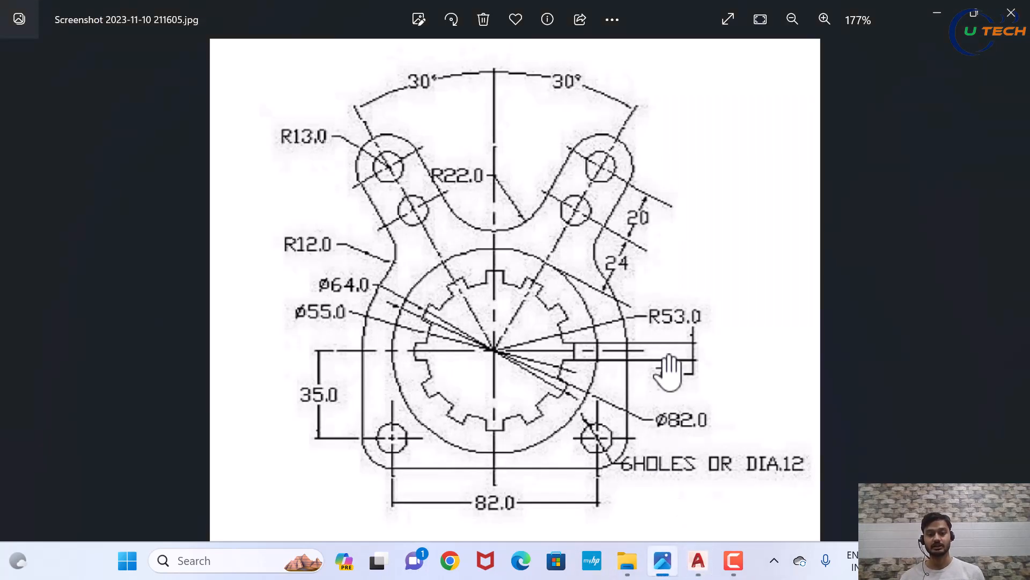
left_click(698, 560)
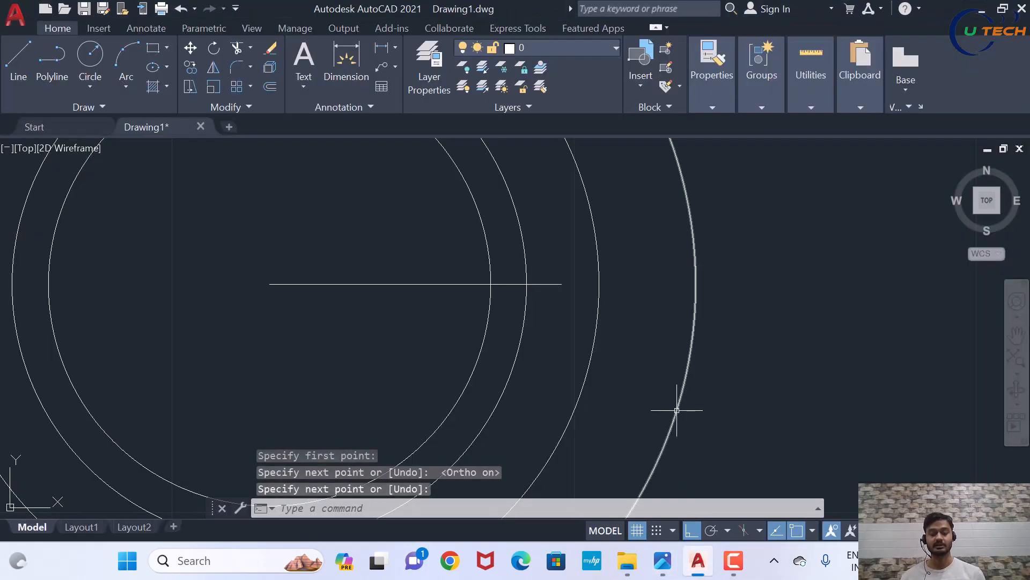
type("o")
key("Return")
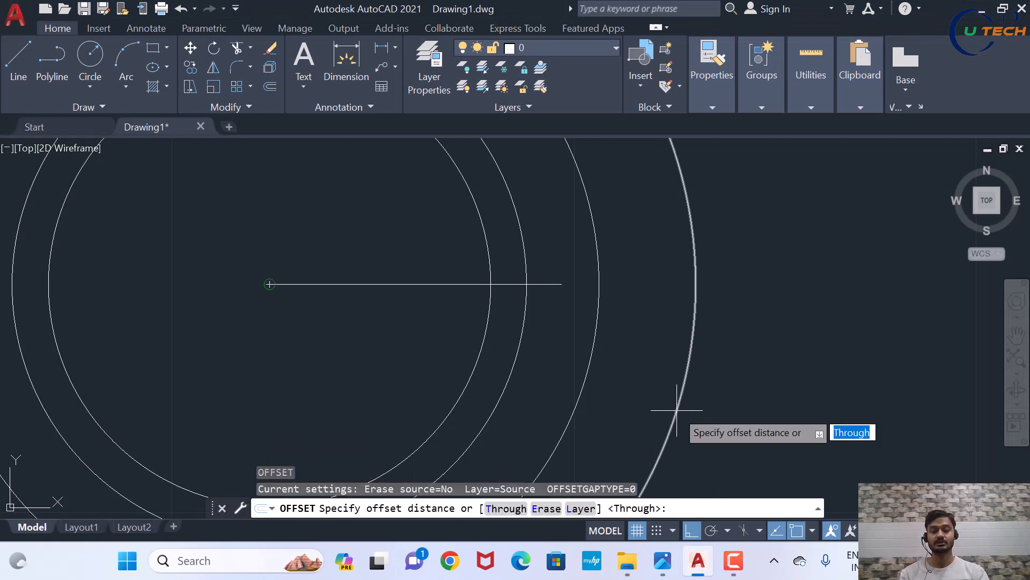
type("3.5")
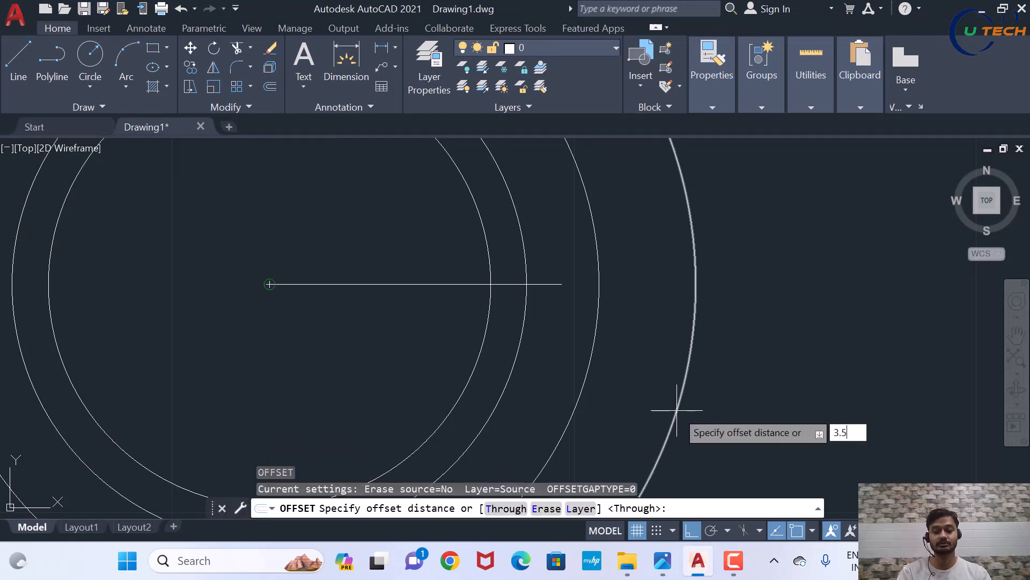
key("Return")
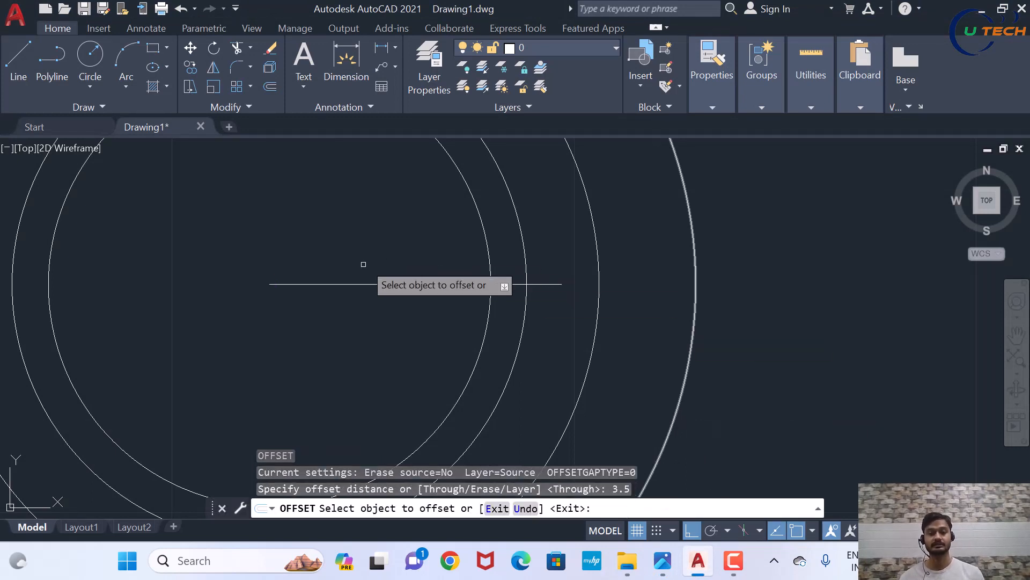
left_click(378, 284)
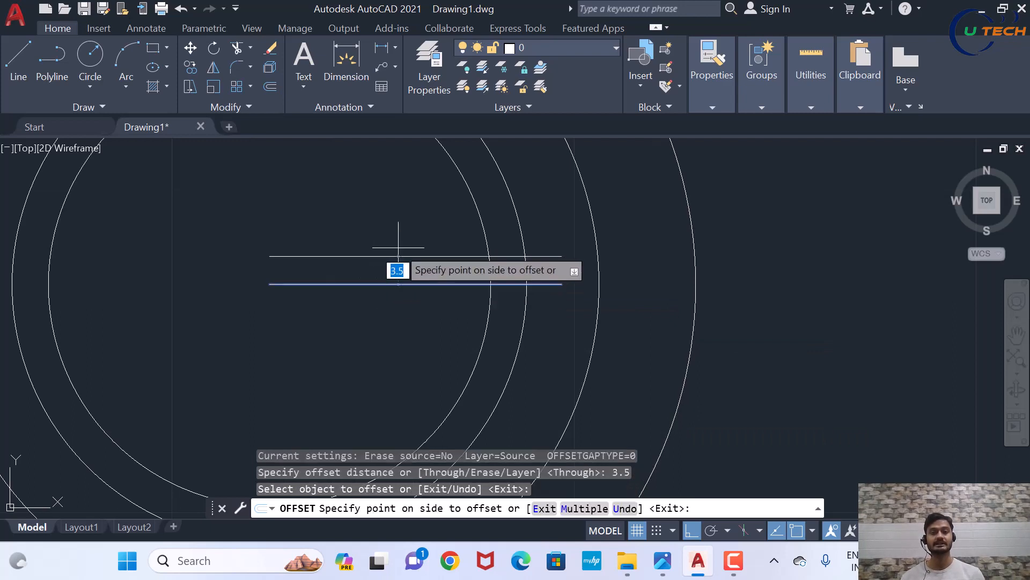
left_click(381, 244)
left_click(415, 287)
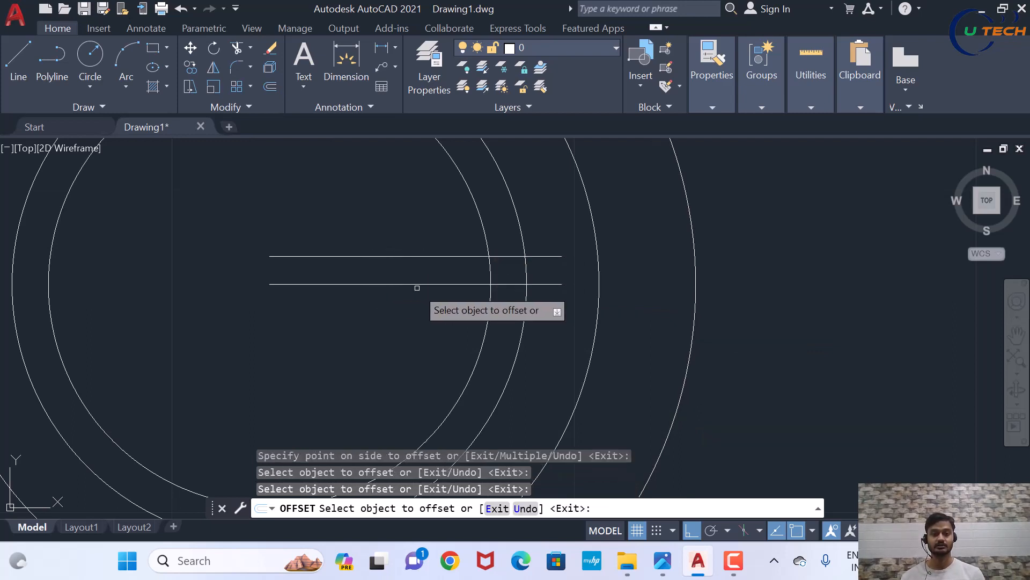
left_click(416, 284)
left_click(416, 307)
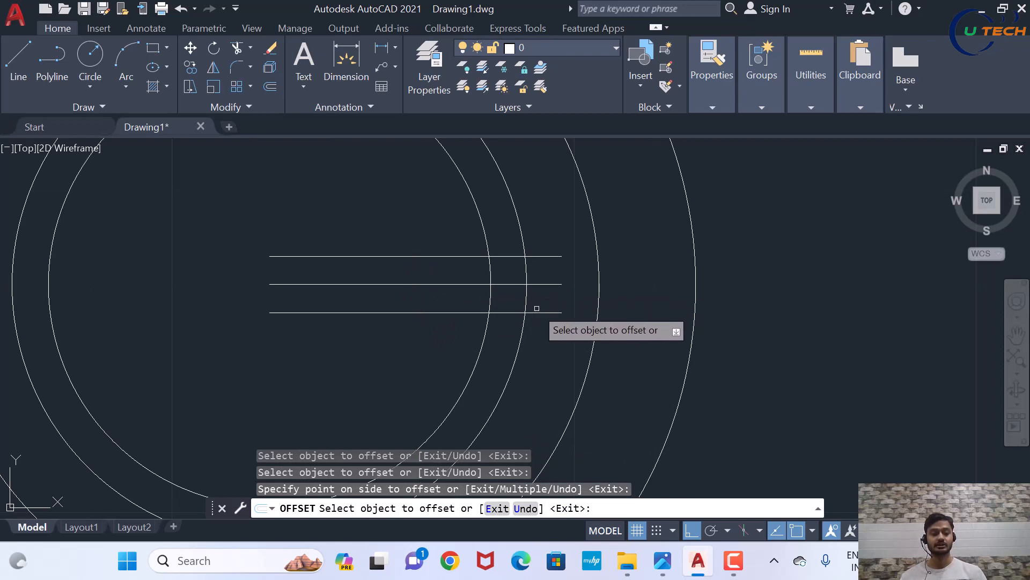
key("Escape")
Create an associative polar array of the two offset lines around the common centre with 12 items over 360 degrees
scroll(553, 313, "down", 2)
scroll(554, 314, "down", 1)
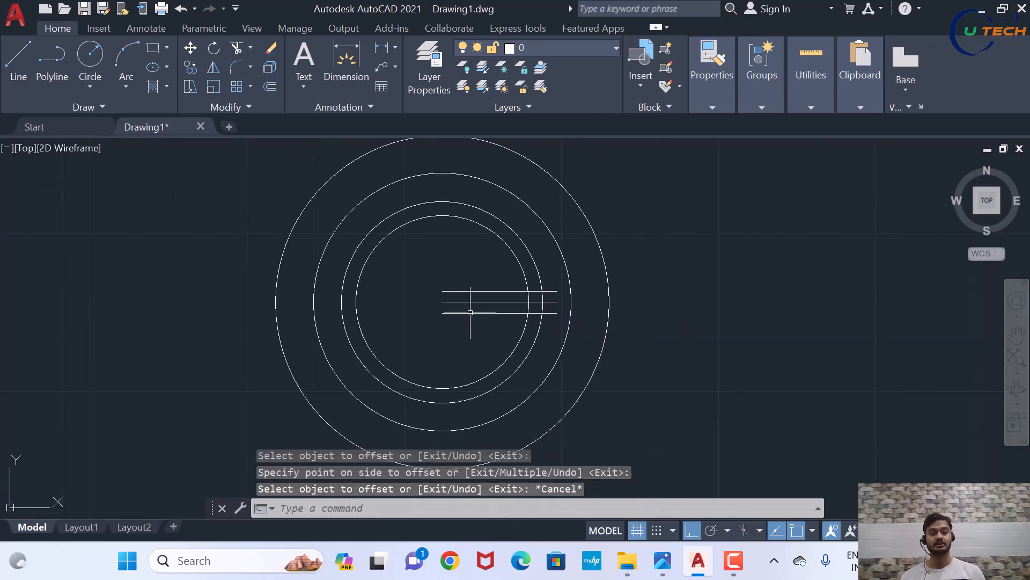
scroll(468, 311, "up", 1)
scroll(489, 318, "down", 2)
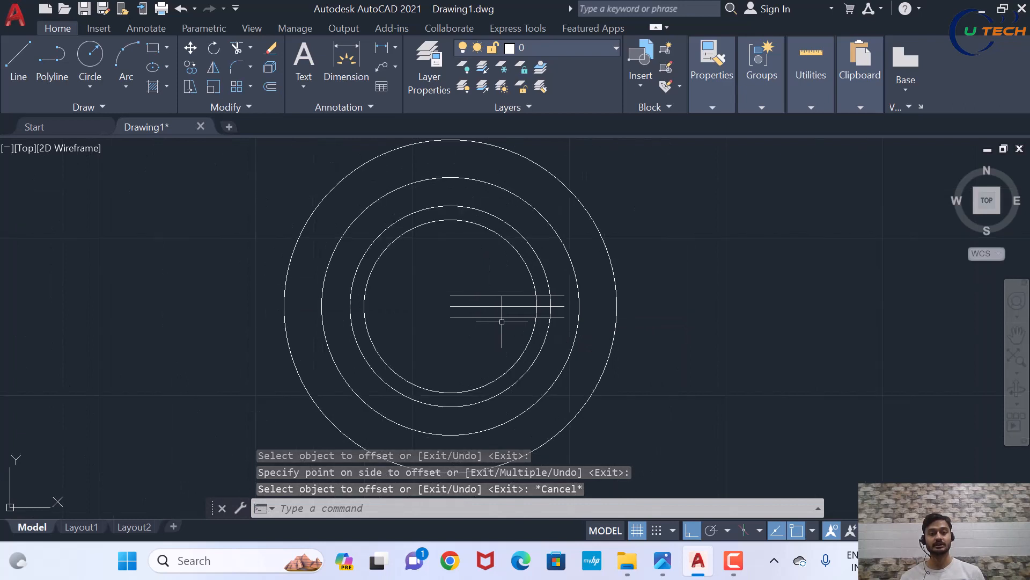
type("AR")
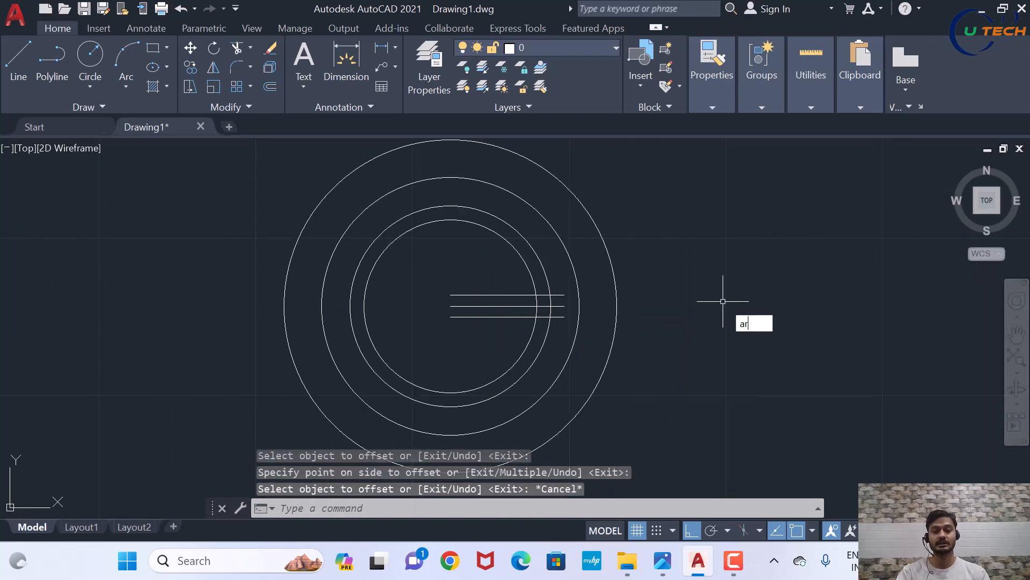
key("Return")
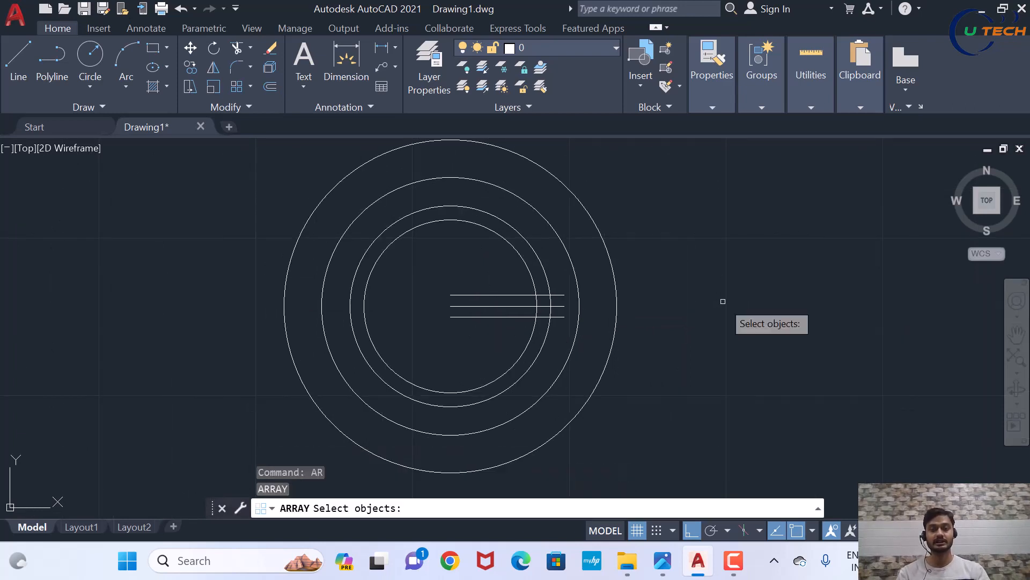
scroll(493, 329, "up", 4)
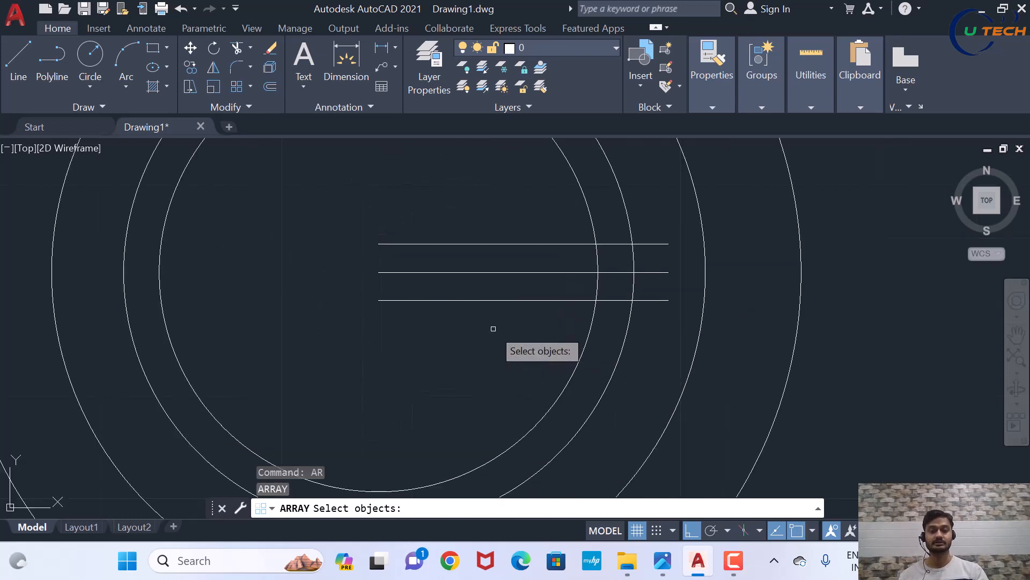
left_click(482, 243)
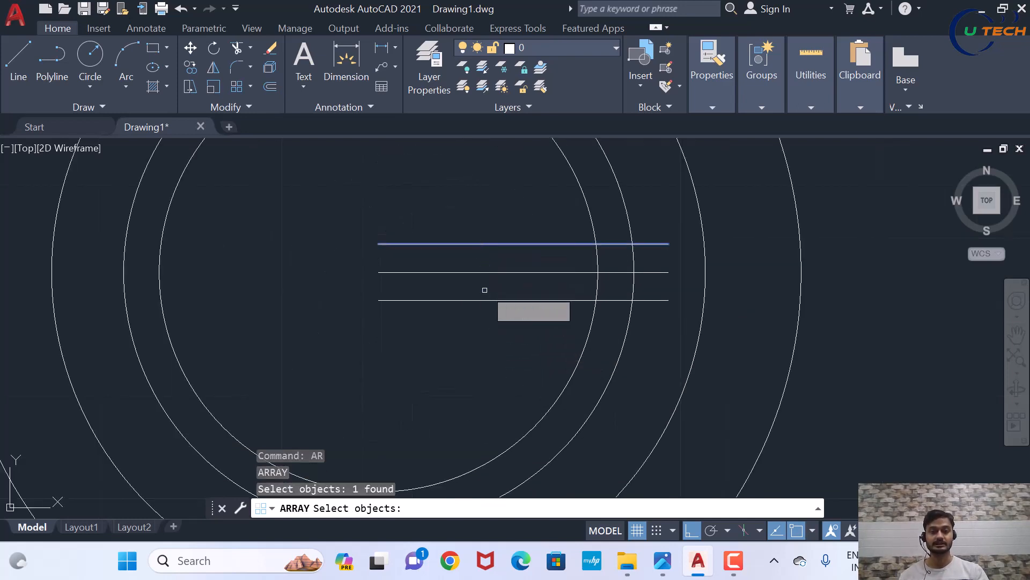
left_click(488, 299)
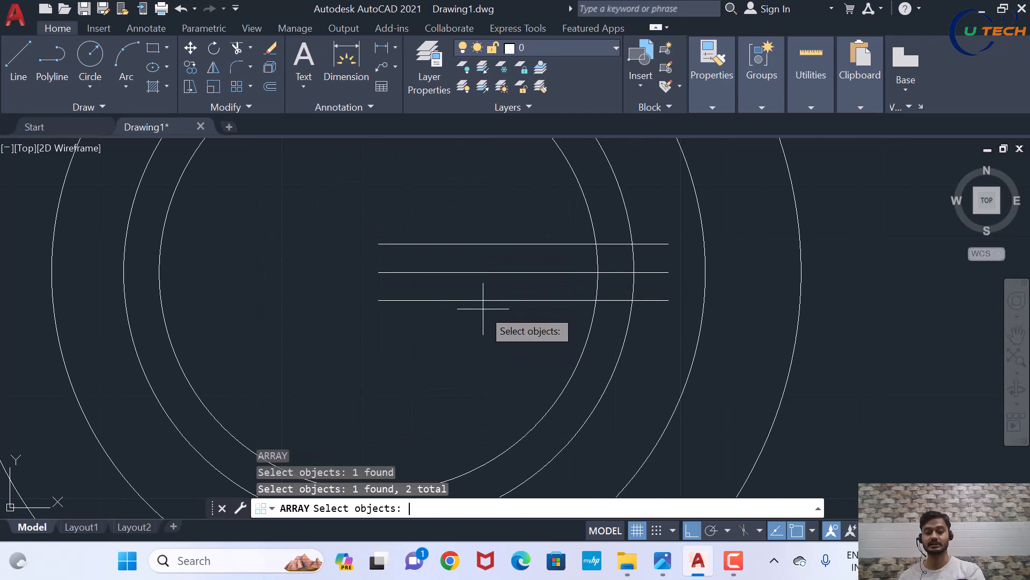
key("Return")
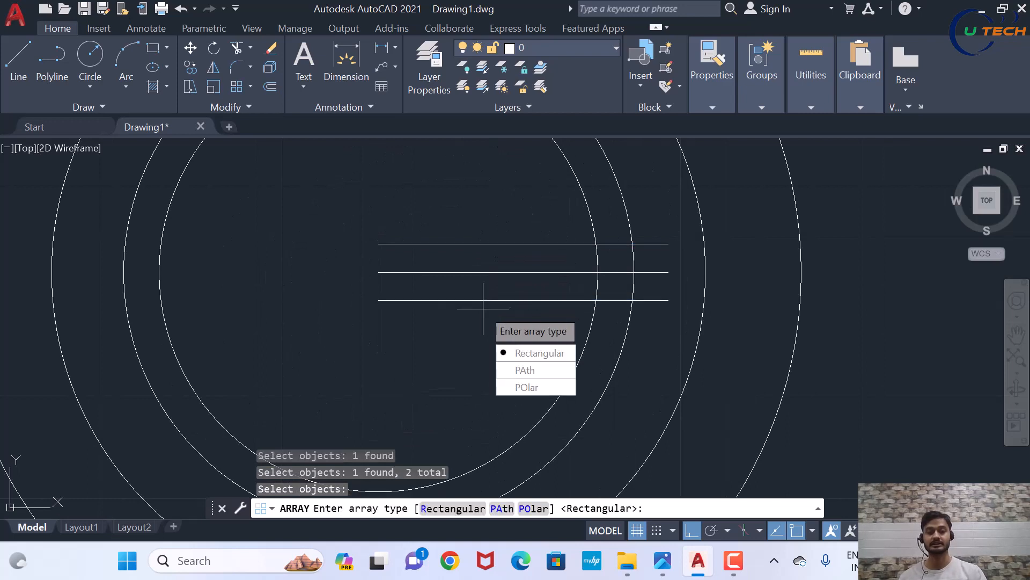
left_click(521, 394)
scroll(474, 315, "down", 6)
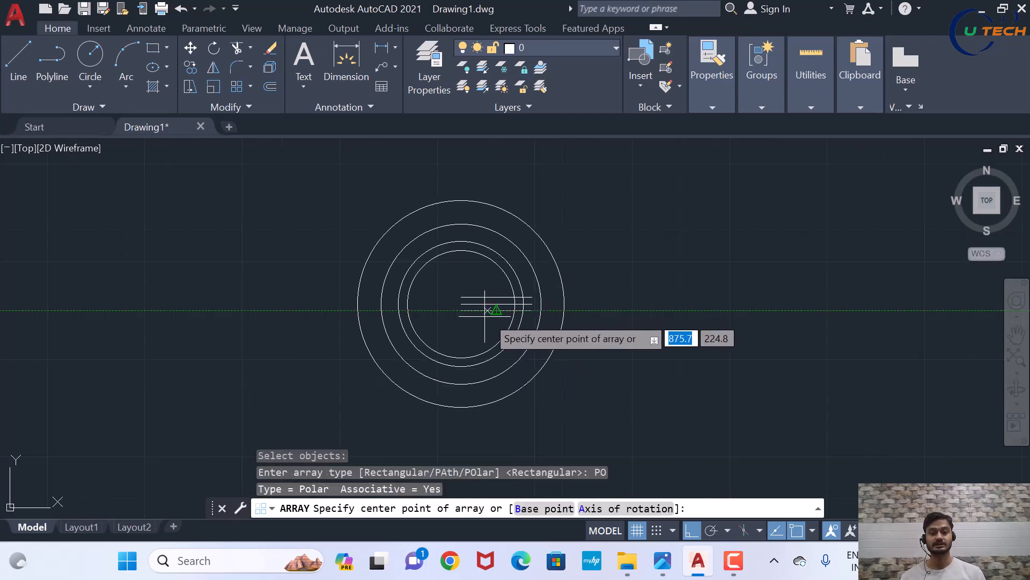
scroll(461, 305, "up", 4)
left_click(454, 306)
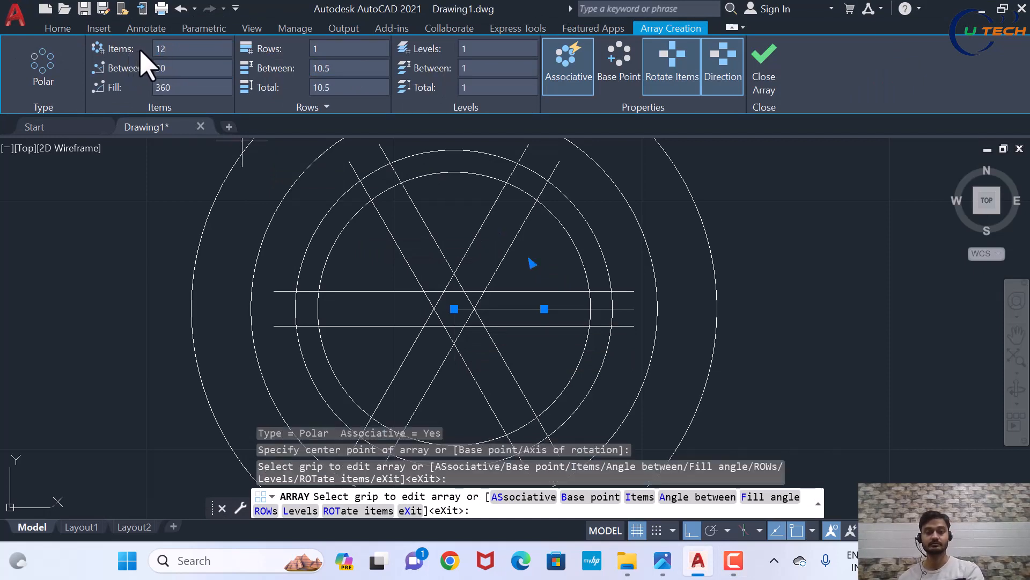
scroll(307, 319, "down", 3)
key("Return")
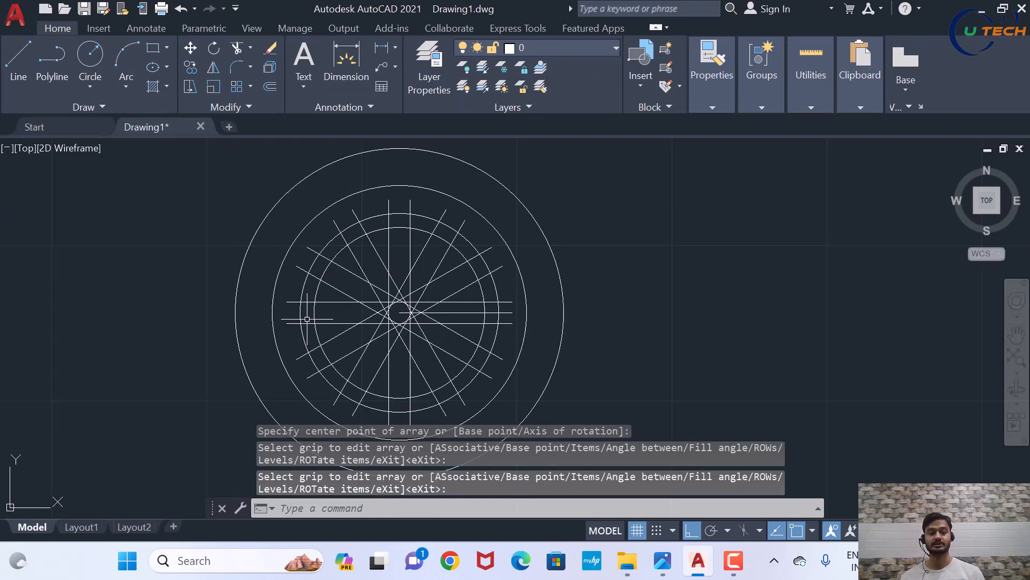
Delete the original horizontal centre line between the two offset lines
scroll(392, 324, "up", 5)
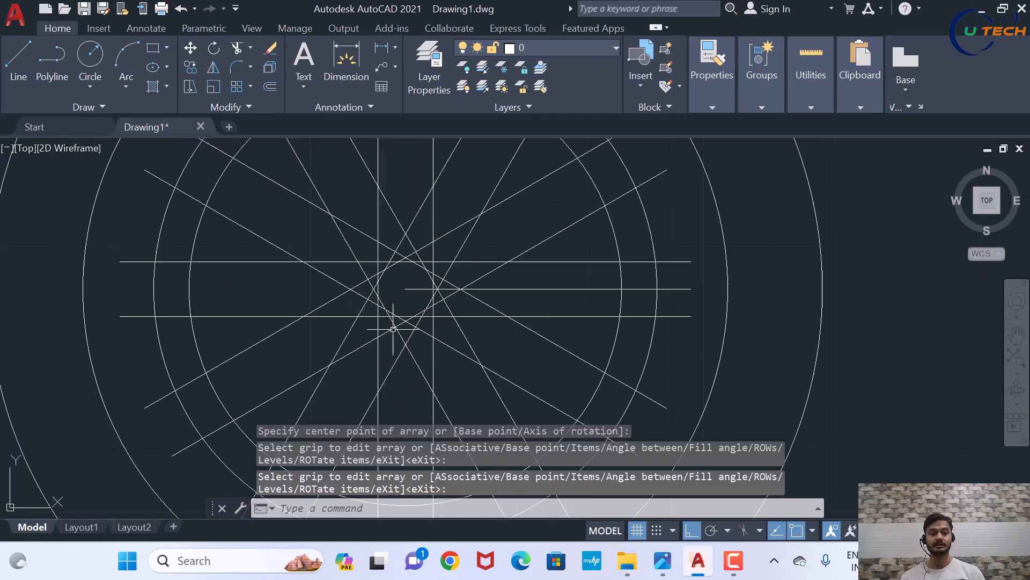
left_click(539, 272)
key("Delete")
scroll(542, 268, "down", 5)
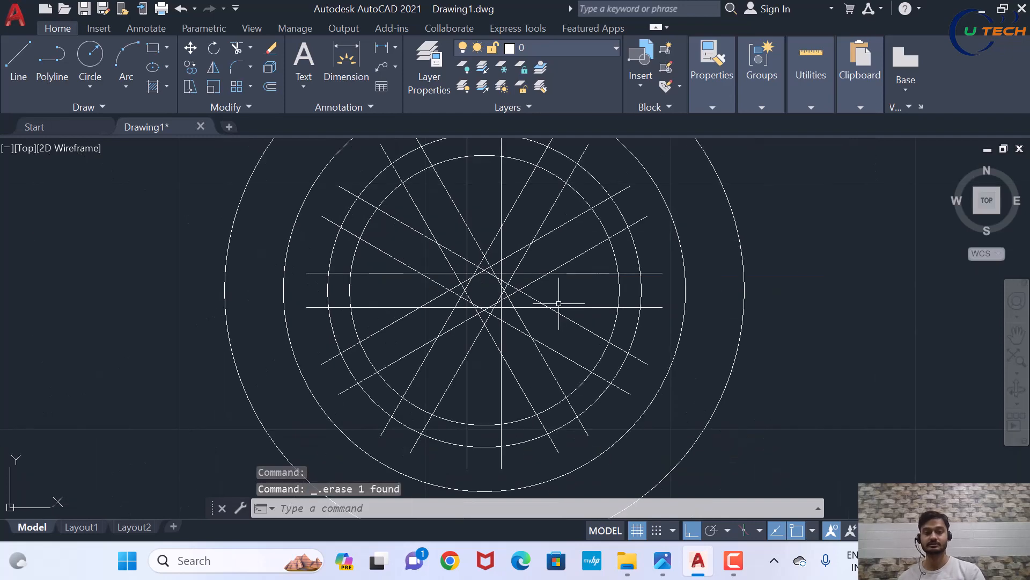
Try to trim the ends of the two vertical arrayed lines outside the 64 mm circle
scroll(556, 241, "up", 5)
scroll(544, 279, "down", 2)
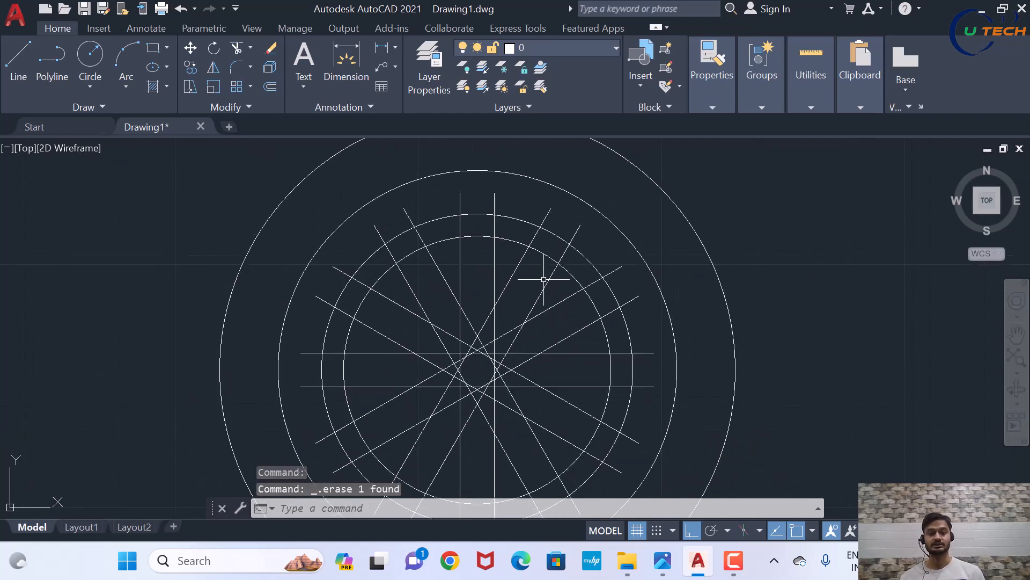
type("t")
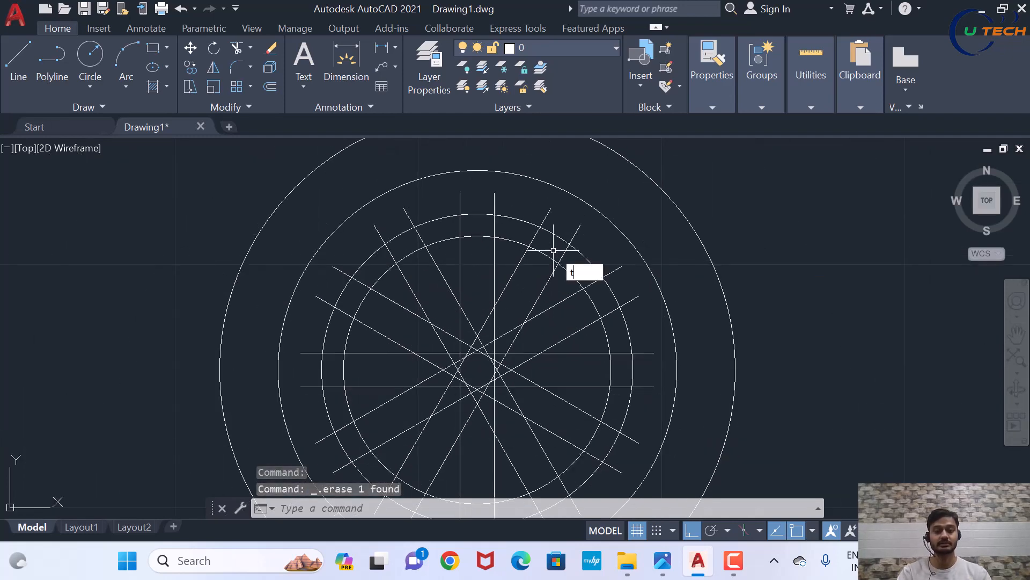
type("r")
key("Return")
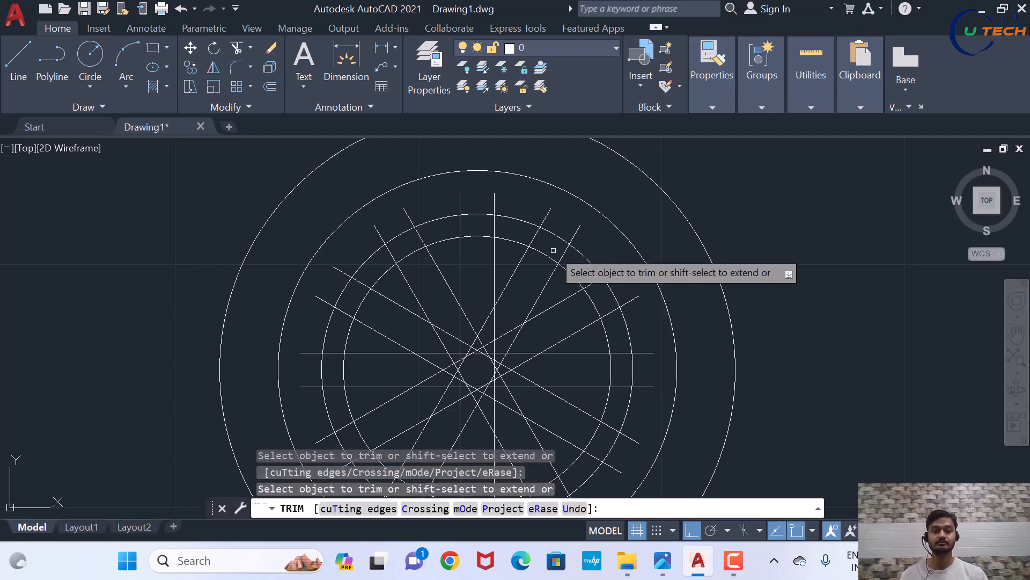
scroll(532, 252, "up", 2)
left_click(420, 180)
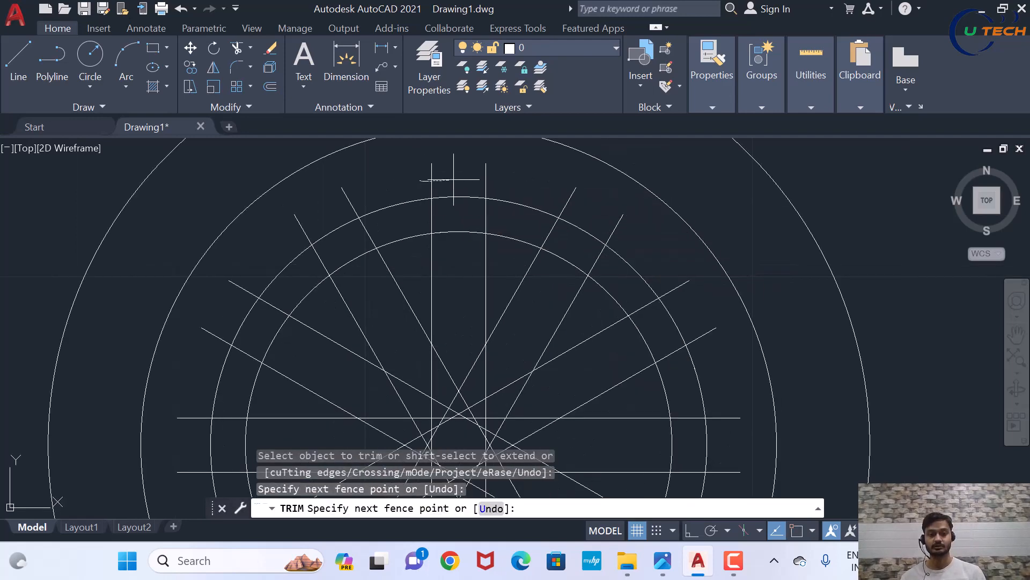
mouse_move(503, 184)
left_mouse_down()
mouse_move(524, 183)
mouse_move(434, 179)
left_mouse_up()
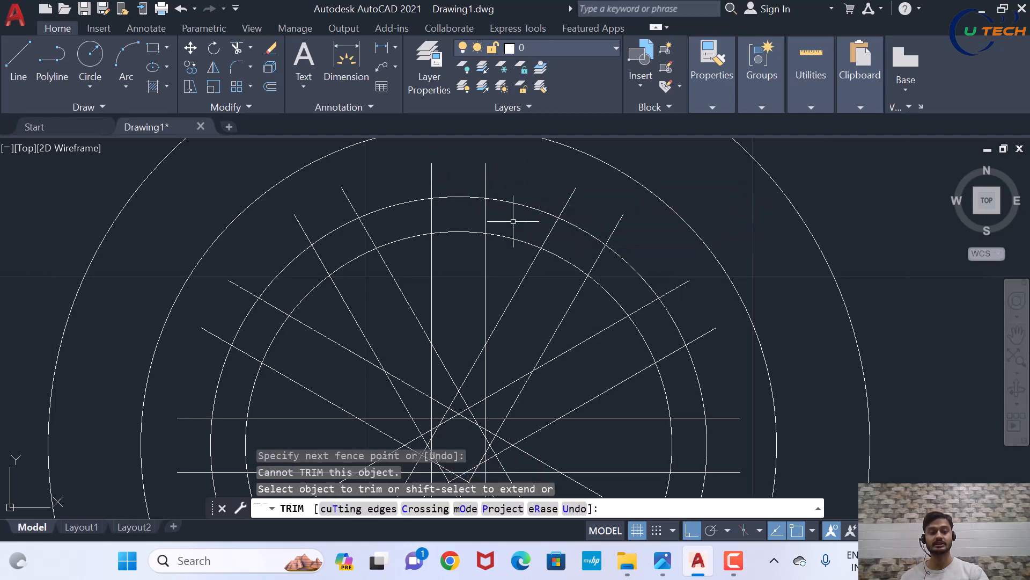
key("Escape")
Explode the polar array of notch lines into individual lines
scroll(478, 220, "down", 6)
scroll(487, 287, "up", 5)
scroll(486, 287, "down", 5)
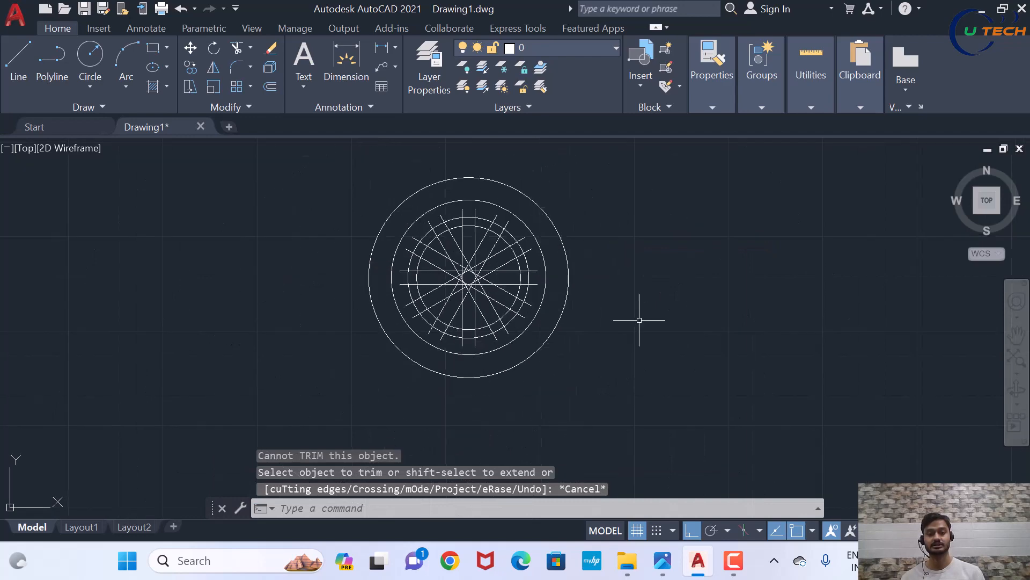
key("Return")
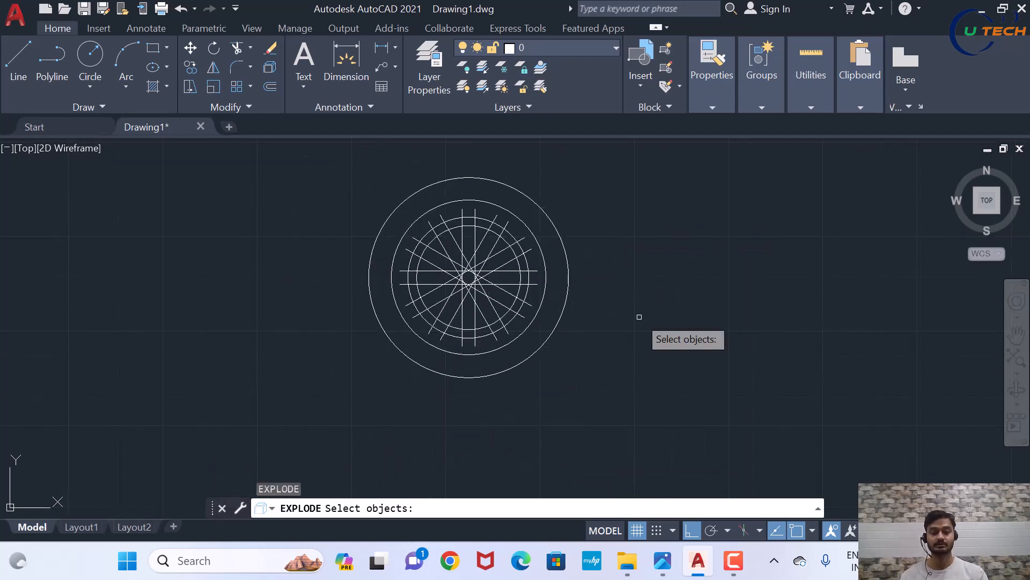
left_click(644, 362)
left_click(331, 193)
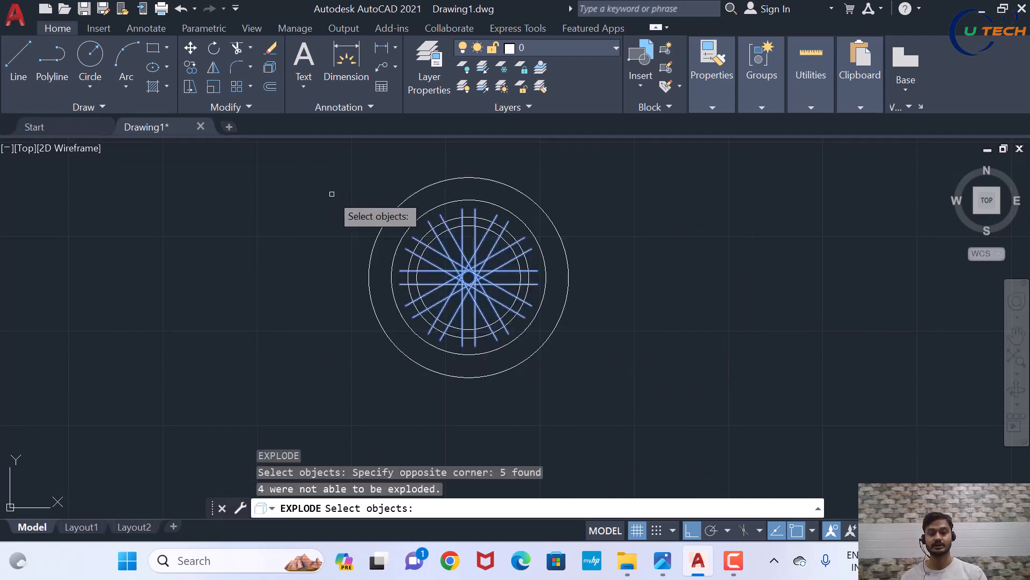
key("Return")
Trim the notch-line ends extending beyond the 64 mm circle along its upper part
scroll(480, 211, "up", 6)
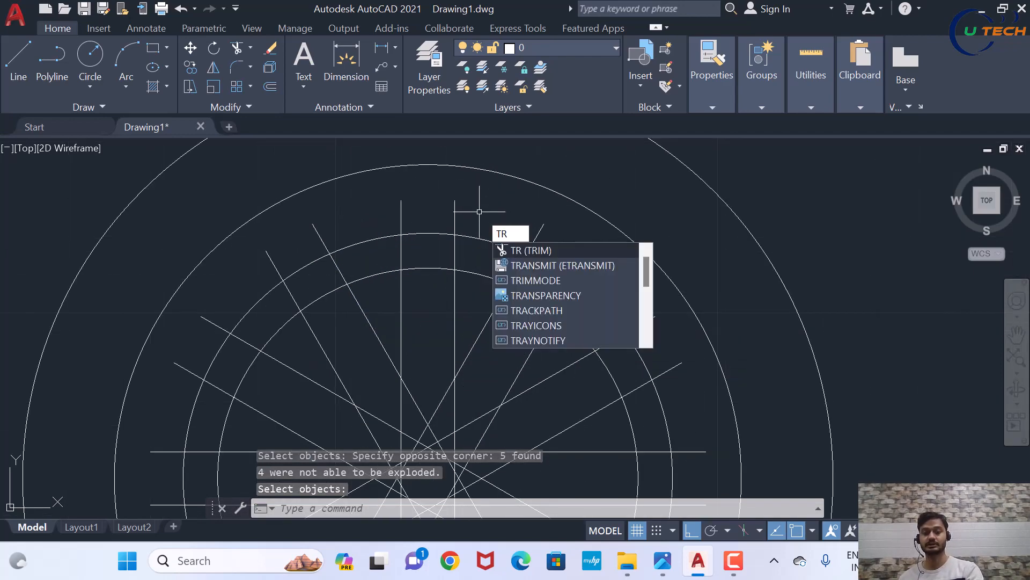
type("tr")
key("Return")
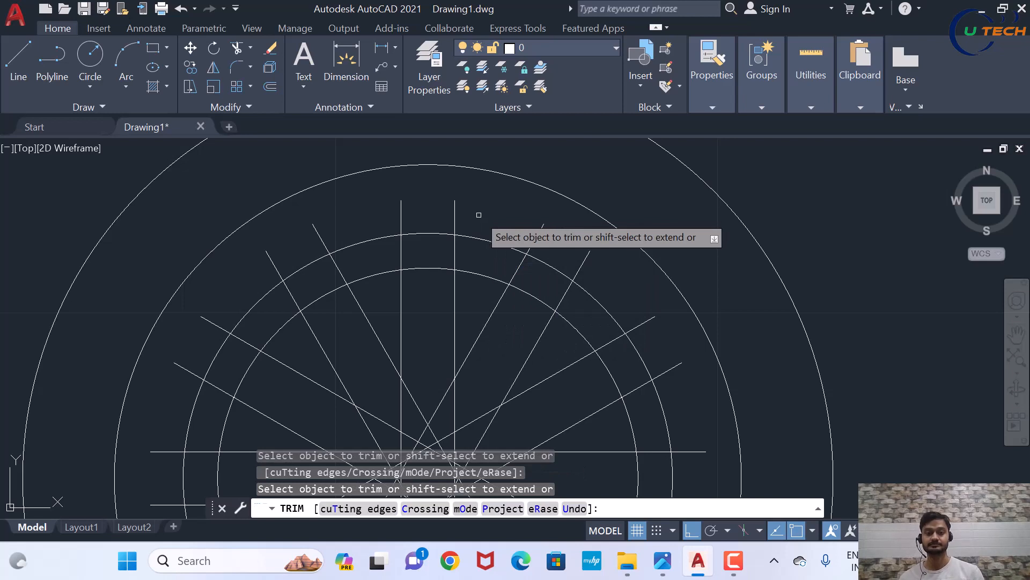
left_click(479, 213)
left_click(390, 212)
key("Return")
left_click(516, 220)
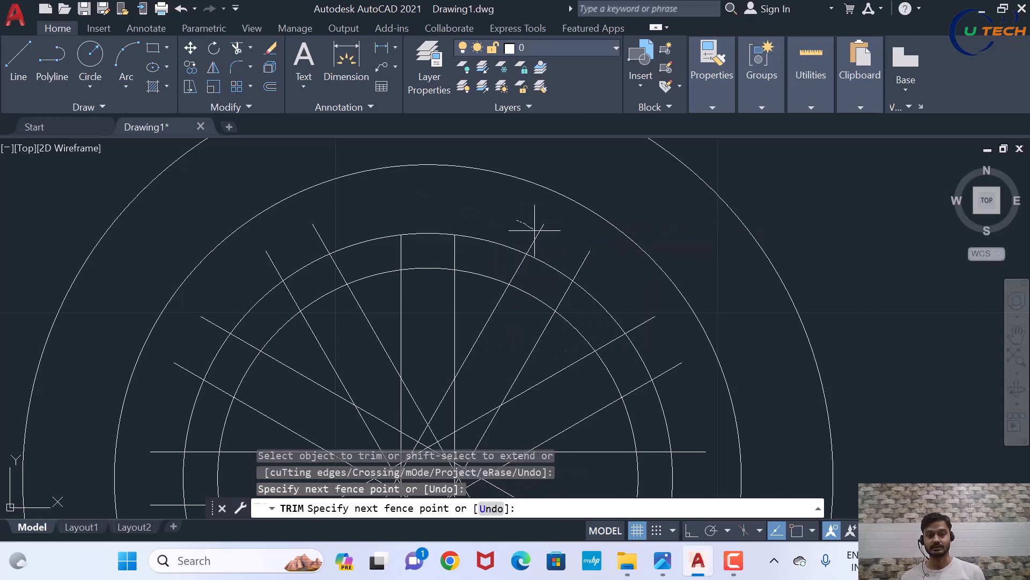
left_click(590, 280)
key("Return")
left_click(323, 223)
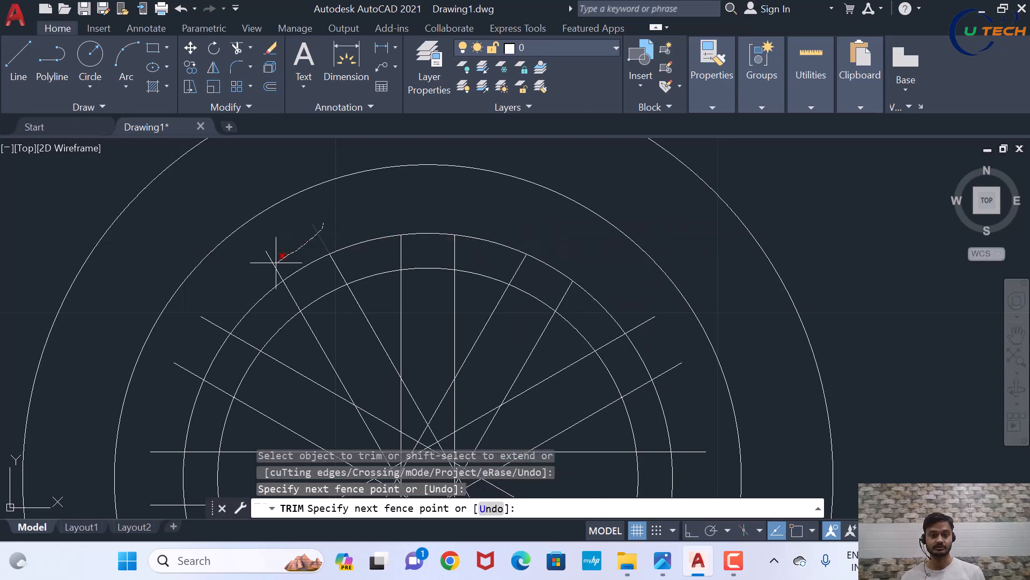
Trim the horizontal and angled notch-line ends beyond the 64 mm circle on its left side
scroll(317, 200, "down", 2)
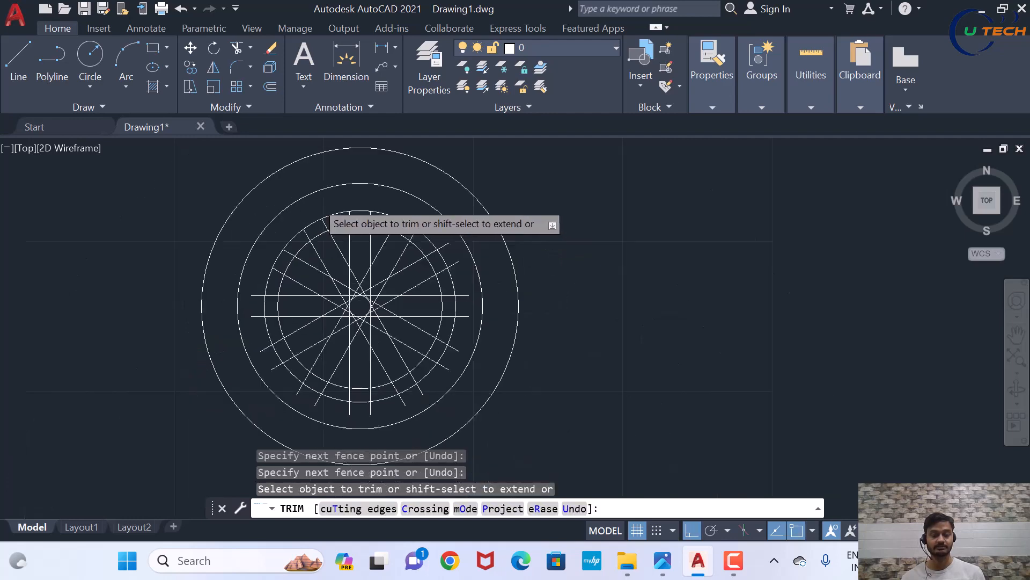
scroll(272, 338, "up", 2)
left_click(223, 211)
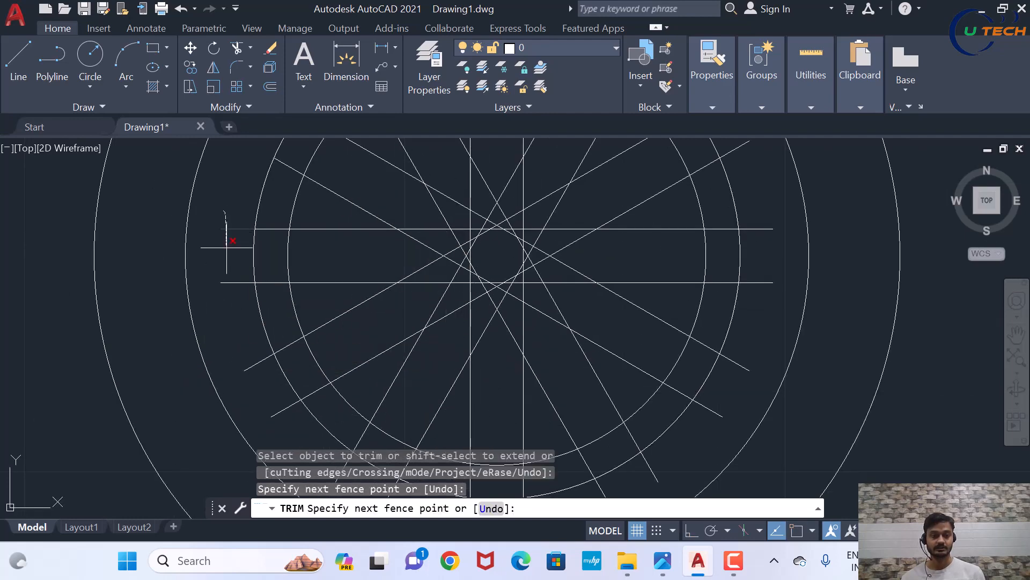
left_click_drag(255, 369, 292, 423)
scroll(262, 393, "up", 3)
scroll(262, 392, "down", 4)
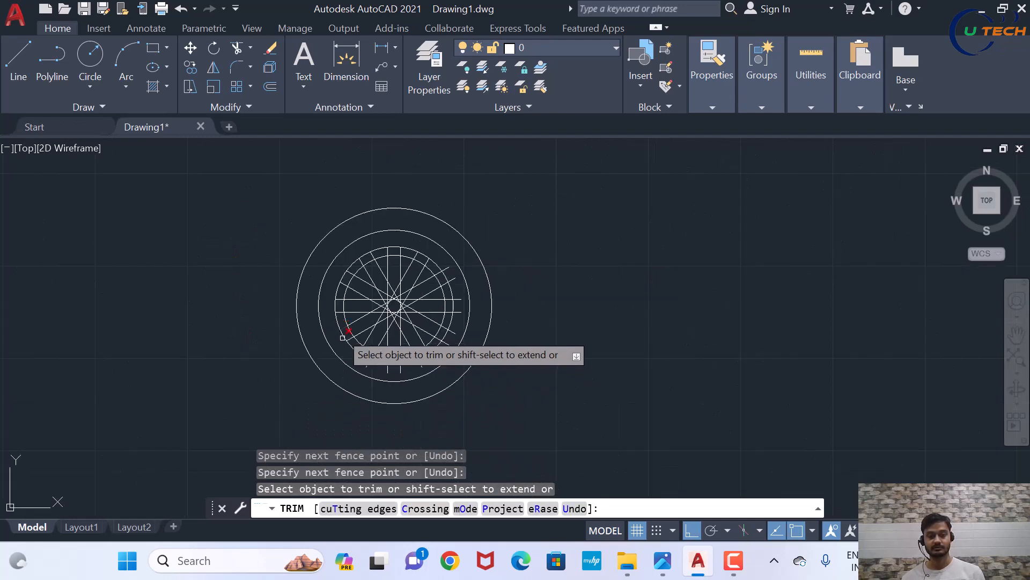
Trim the vertical and steep notch-line ends extending beyond the 64 mm circle along its lower part
scroll(349, 349, "up", 4)
left_click_drag(298, 278, 414, 333)
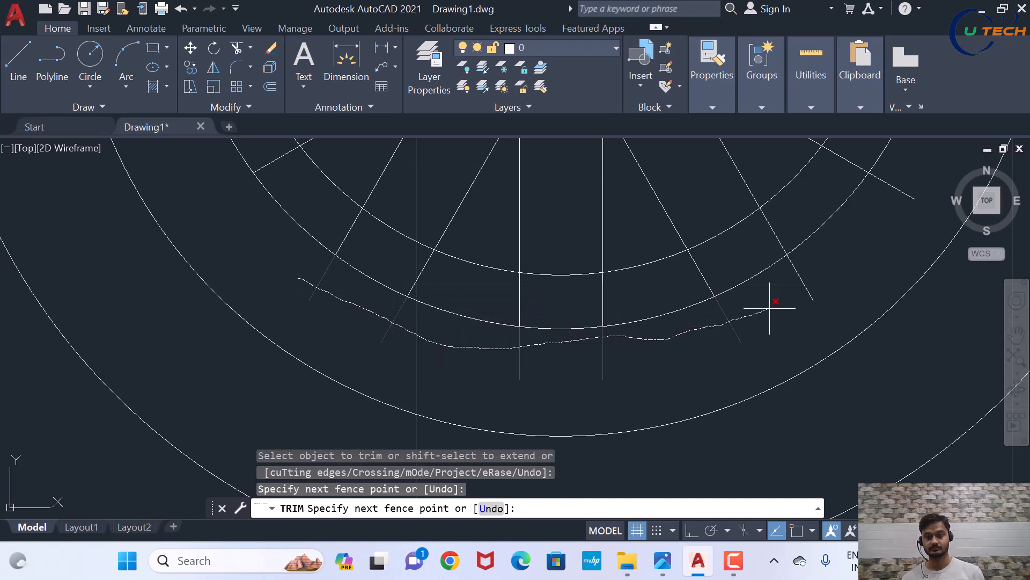
left_click_drag(769, 308, 793, 294)
scroll(815, 236, "down", 4)
scroll(837, 230, "up", 3)
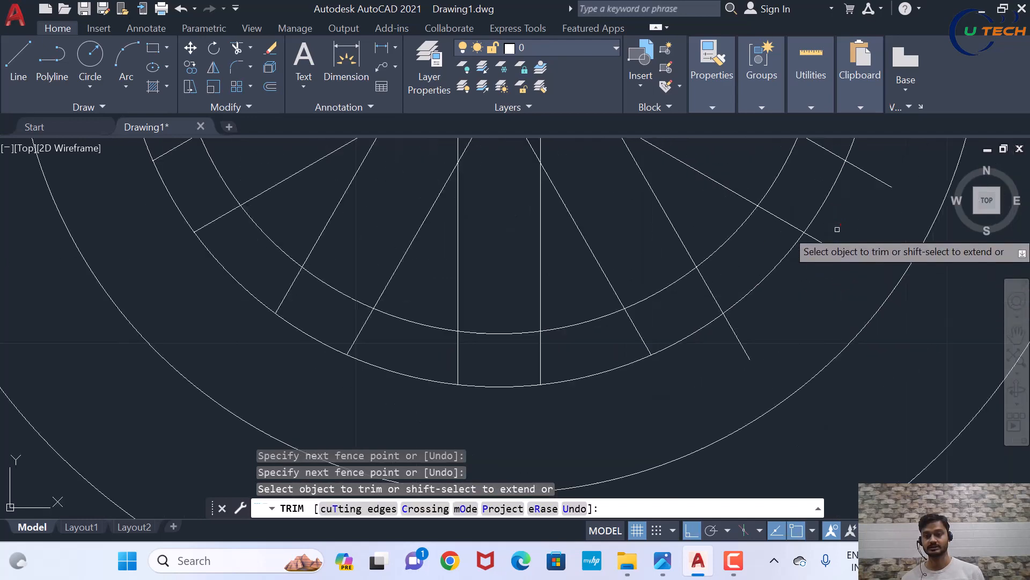
Trim the remaining notch-line ends beyond the 64 mm circle on its right side
scroll(698, 383, "down", 3)
scroll(739, 338, "up", 1)
left_click_drag(674, 404, 706, 382)
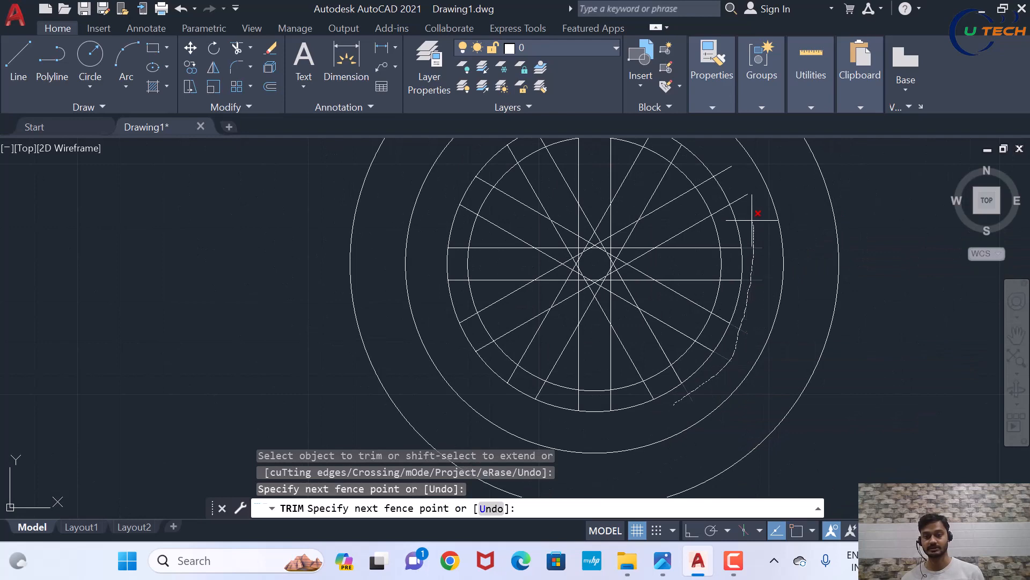
left_click_drag(720, 172, 722, 175)
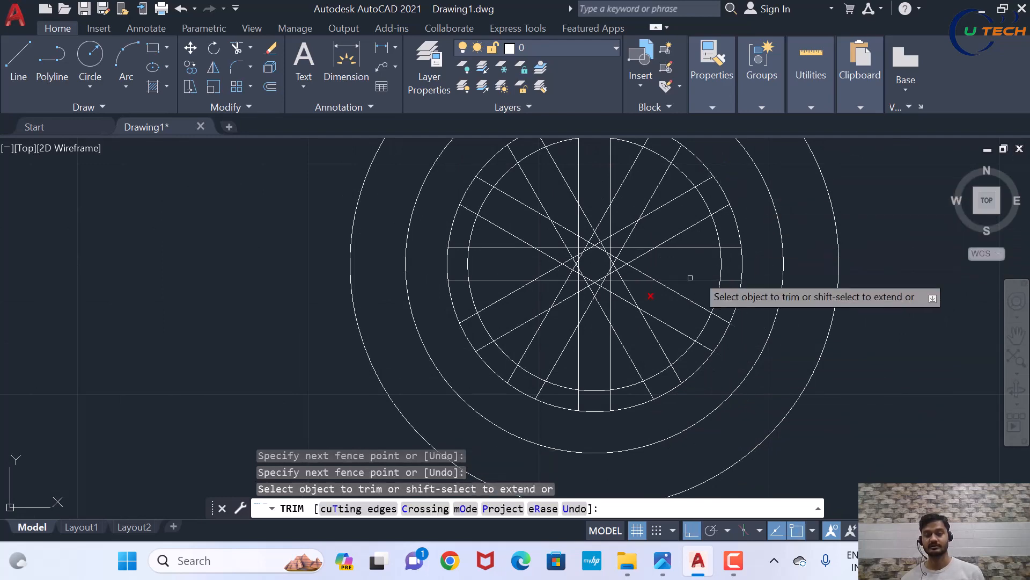
scroll(495, 354, "down", 1)
scroll(629, 250, "up", 1)
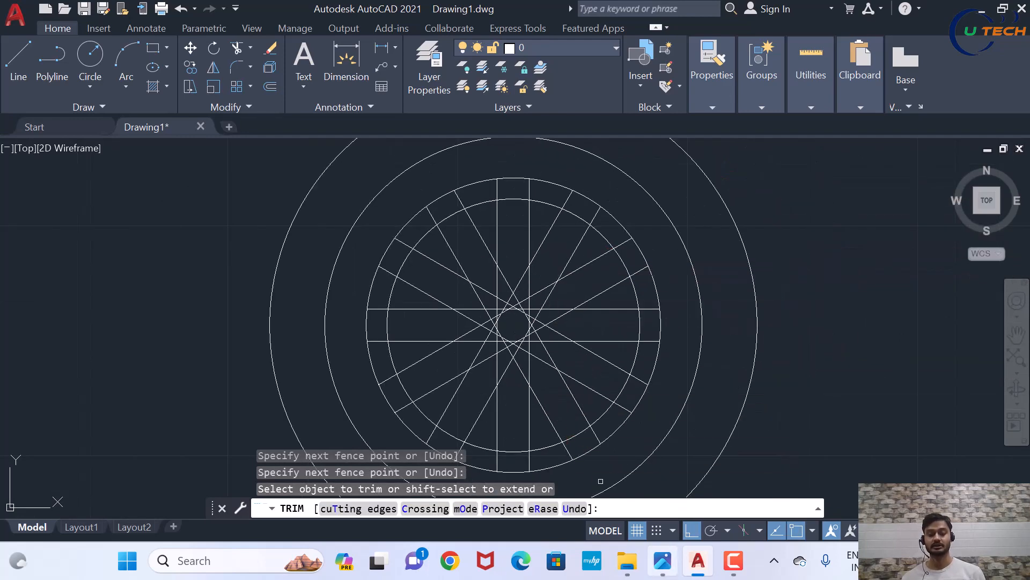
Check the notch shape in the reference image and, in AutoCAD, trim the notch lines inward from the 55 mm circle to the central star
left_click(664, 561)
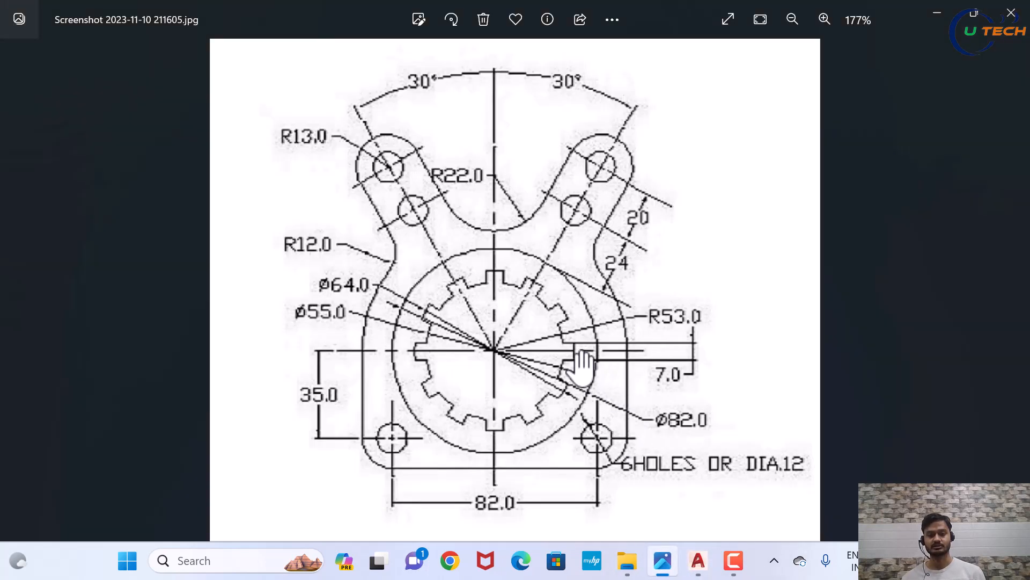
left_click(698, 561)
scroll(638, 367, "up", 4)
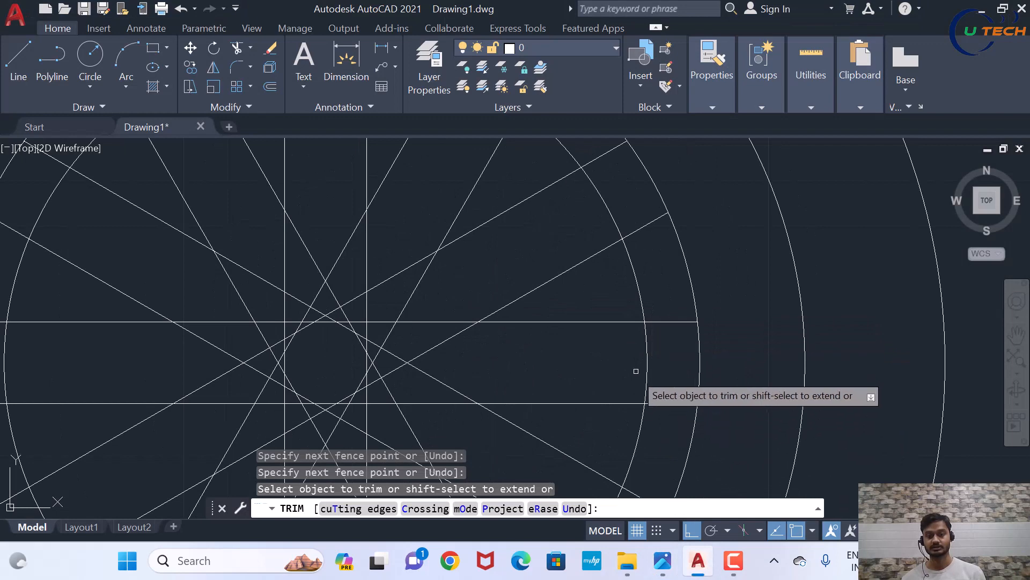
scroll(631, 357, "down", 2)
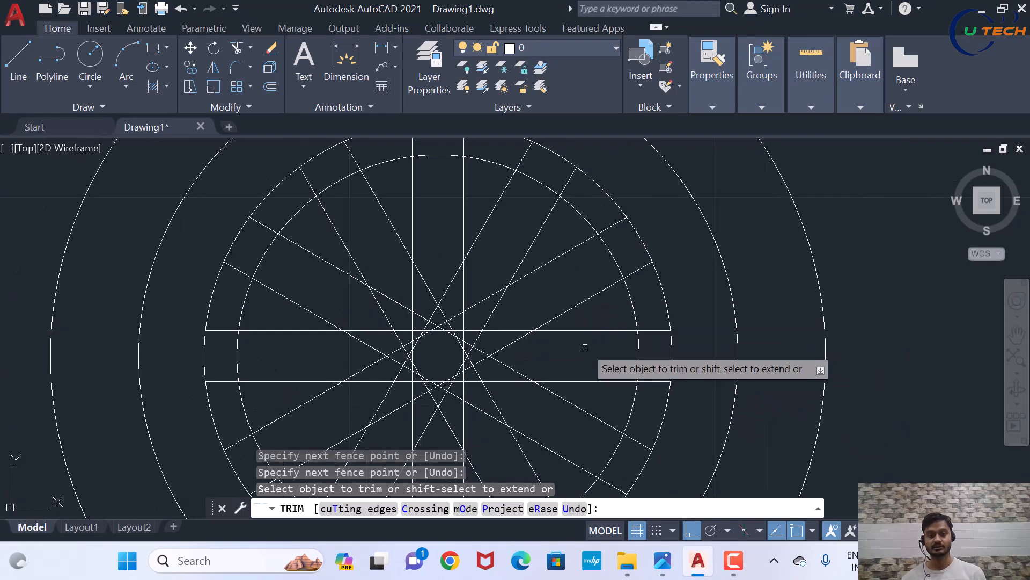
left_click_drag(585, 348, 534, 257)
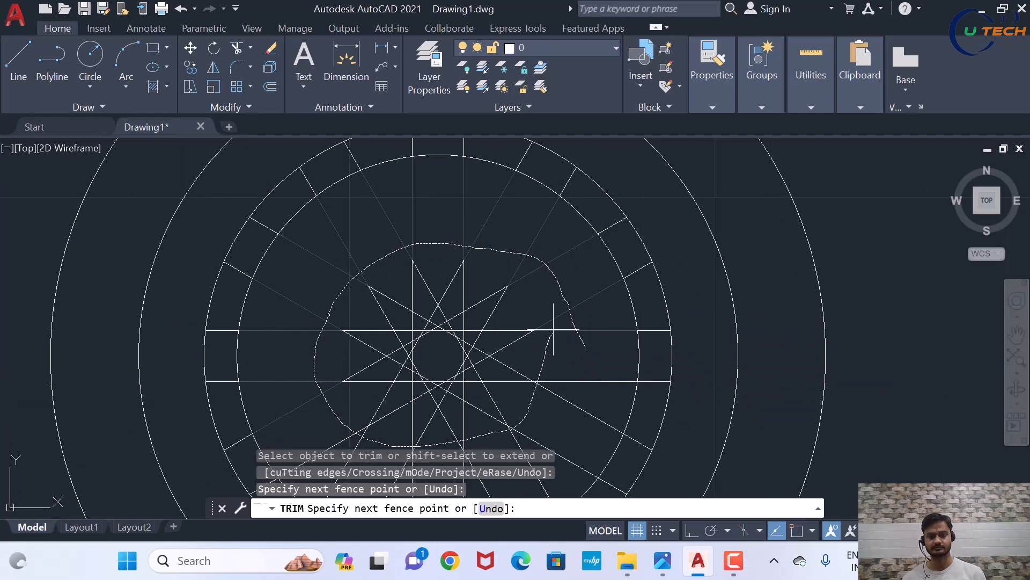
left_click_drag(553, 329, 567, 302)
scroll(474, 376, "down", 2)
scroll(482, 418, "up", 1)
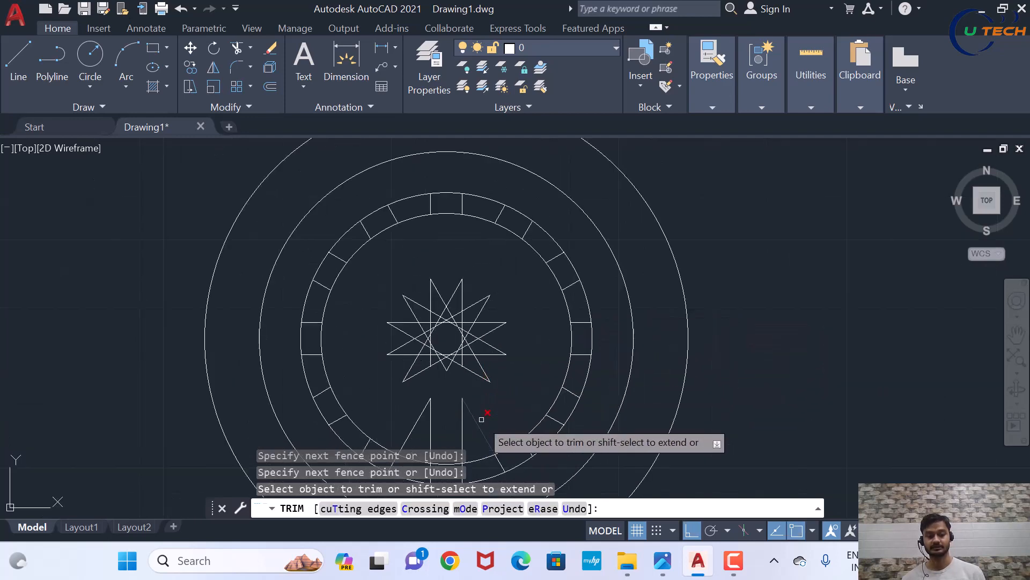
mouse_move(502, 404)
left_mouse_down()
mouse_move(426, 392)
mouse_move(400, 407)
left_mouse_up()
Trim the 55 mm arcs across notch openings and the 64 mm arcs between notches, from the horizontal right notch up to the top notch
scroll(513, 306, "down", 4)
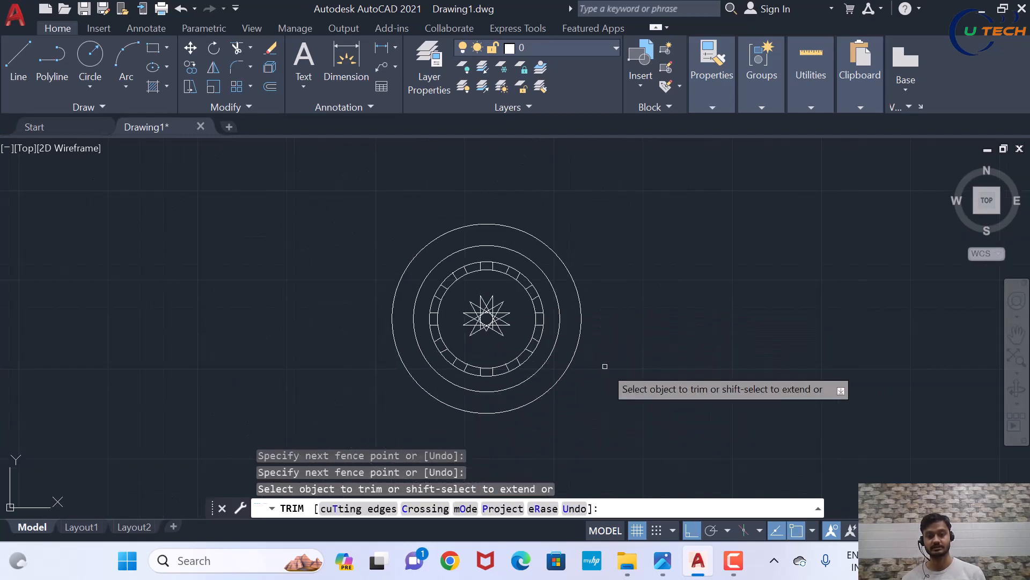
scroll(503, 319, "up", 8)
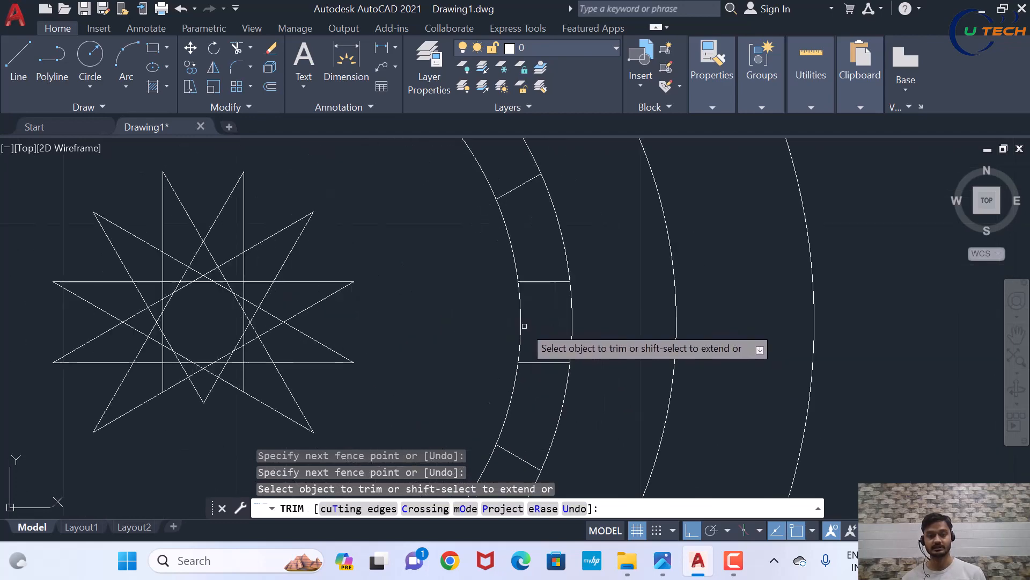
left_click(525, 326)
scroll(513, 281, "down", 3)
scroll(524, 283, "up", 3)
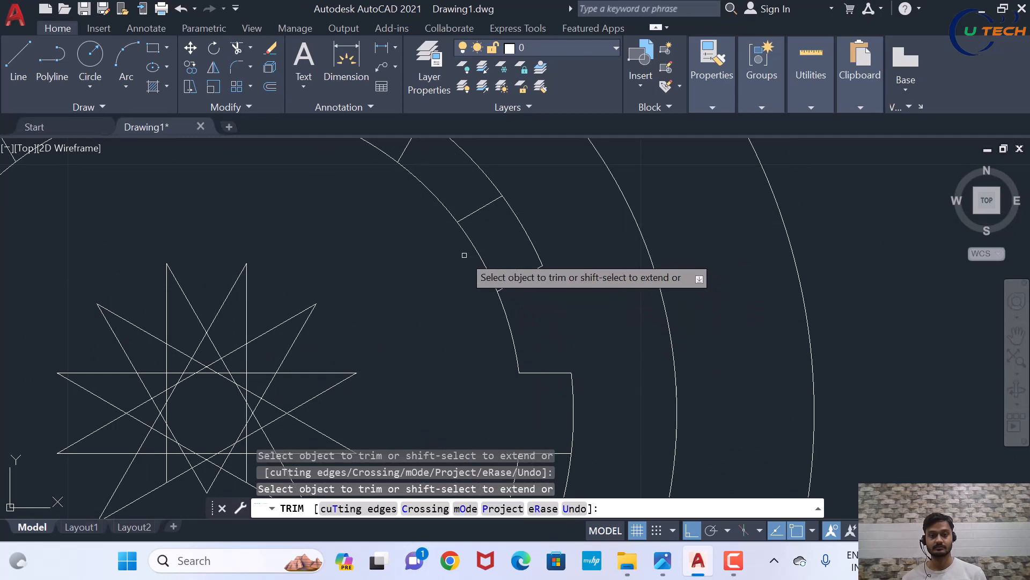
scroll(487, 261, "down", 3)
scroll(504, 283, "up", 3)
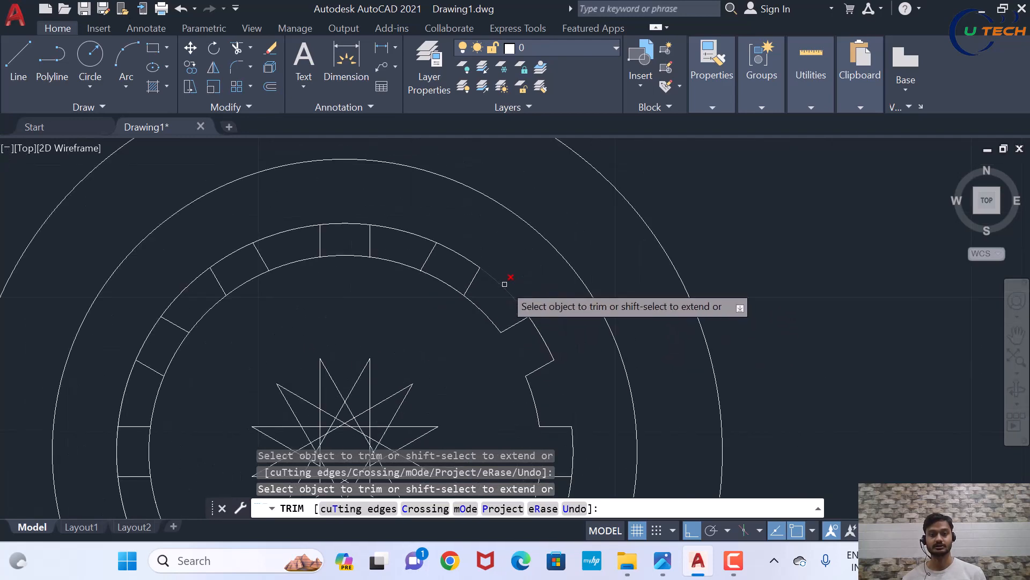
left_click(502, 283)
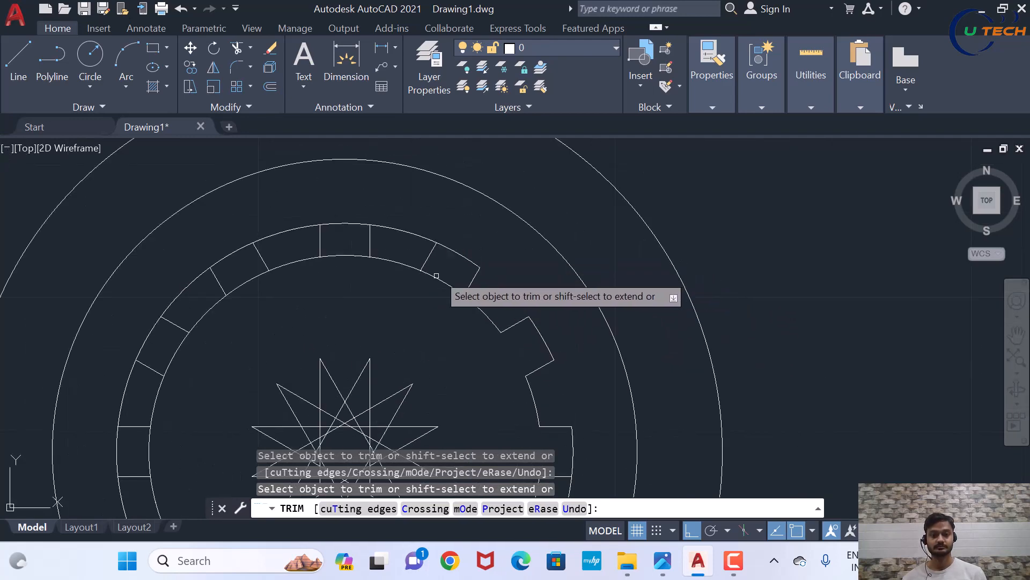
left_click(436, 276)
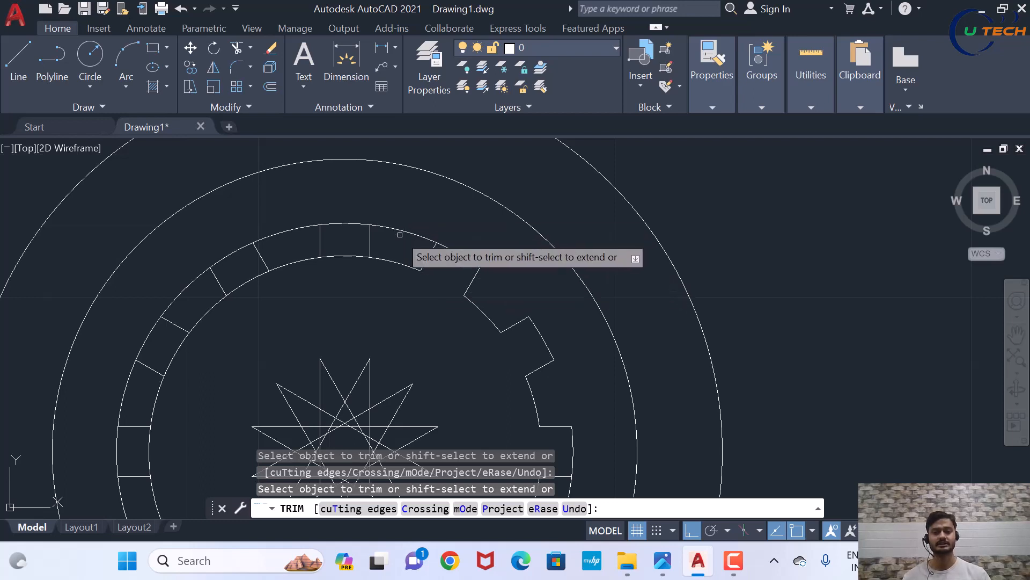
left_click(399, 232)
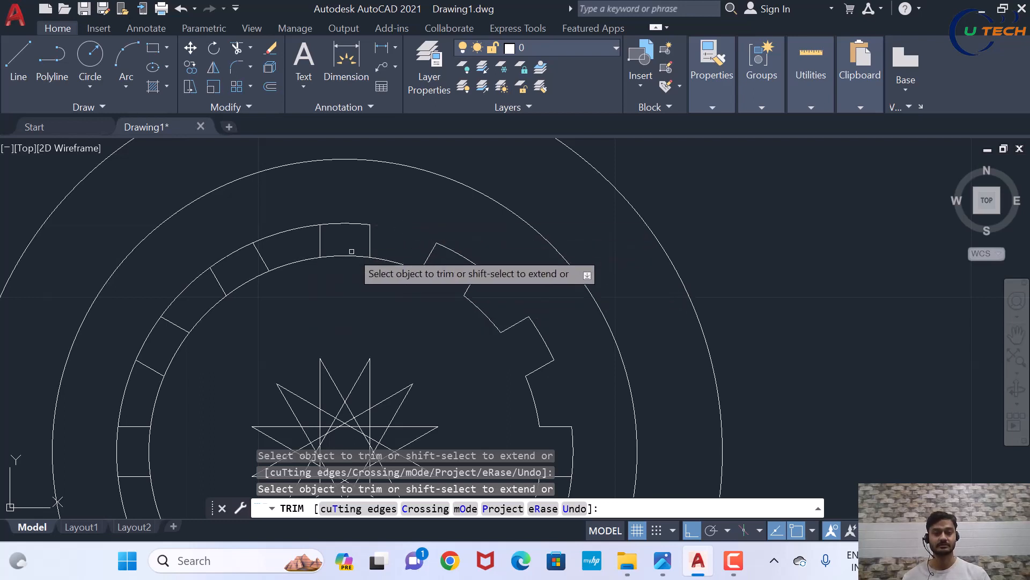
Trim the 55 mm arcs across notch openings and the 64 mm arcs between notches, from the top notch counterclockwise to the horizontal left notch
scroll(386, 237, "down", 2)
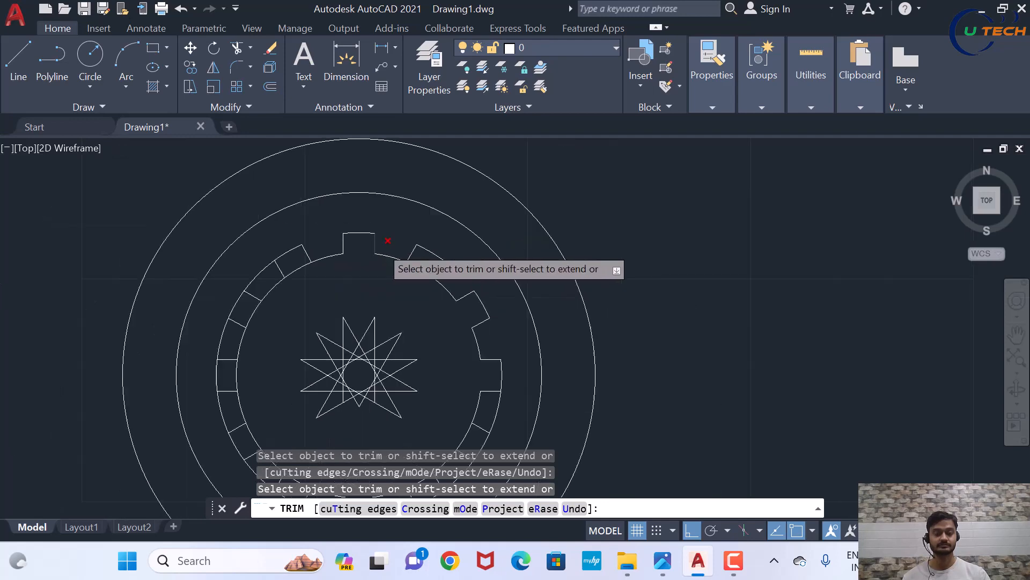
scroll(315, 272, "up", 2)
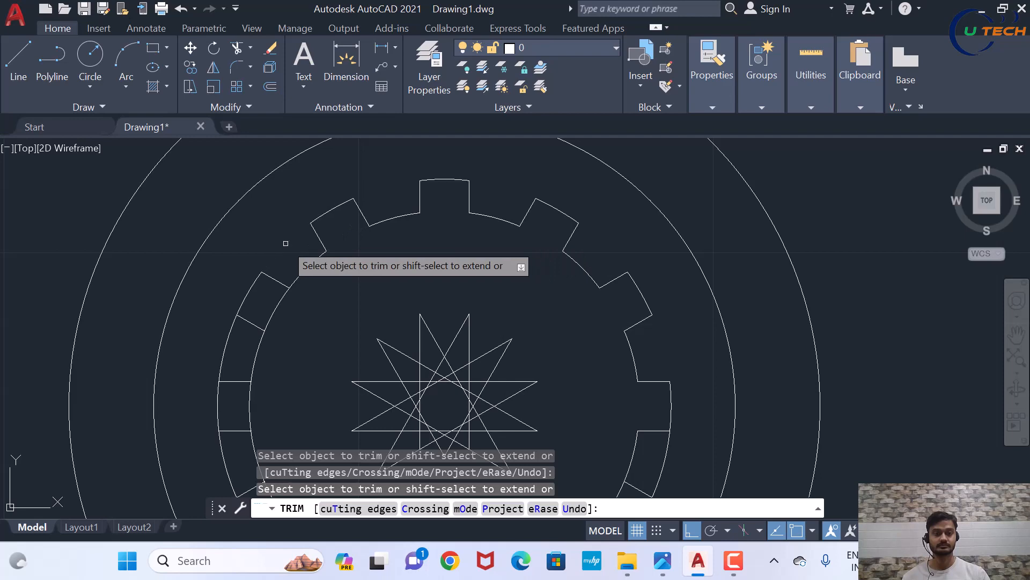
scroll(396, 232, "down", 2)
scroll(304, 284, "up", 2)
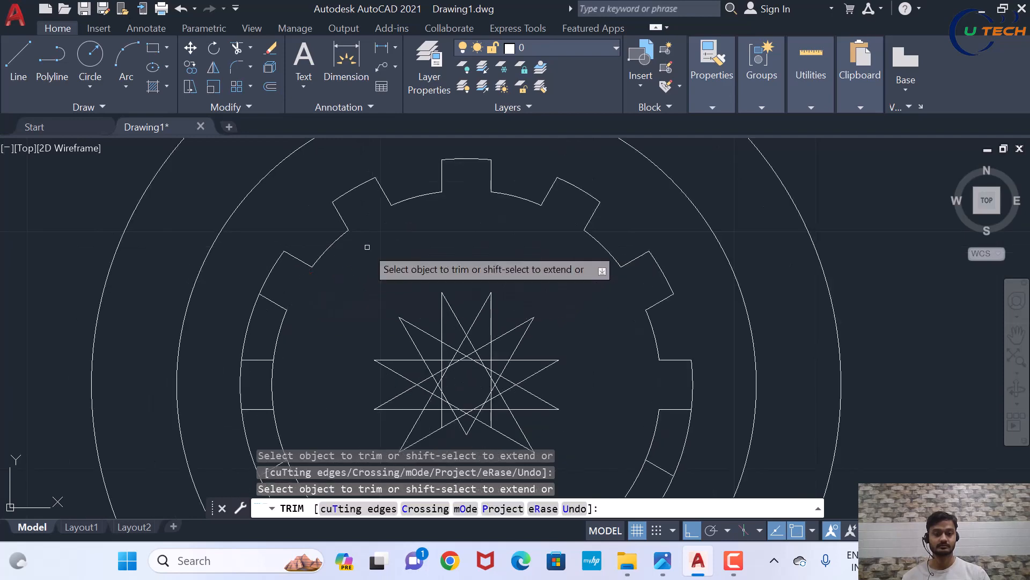
scroll(354, 263, "down", 4)
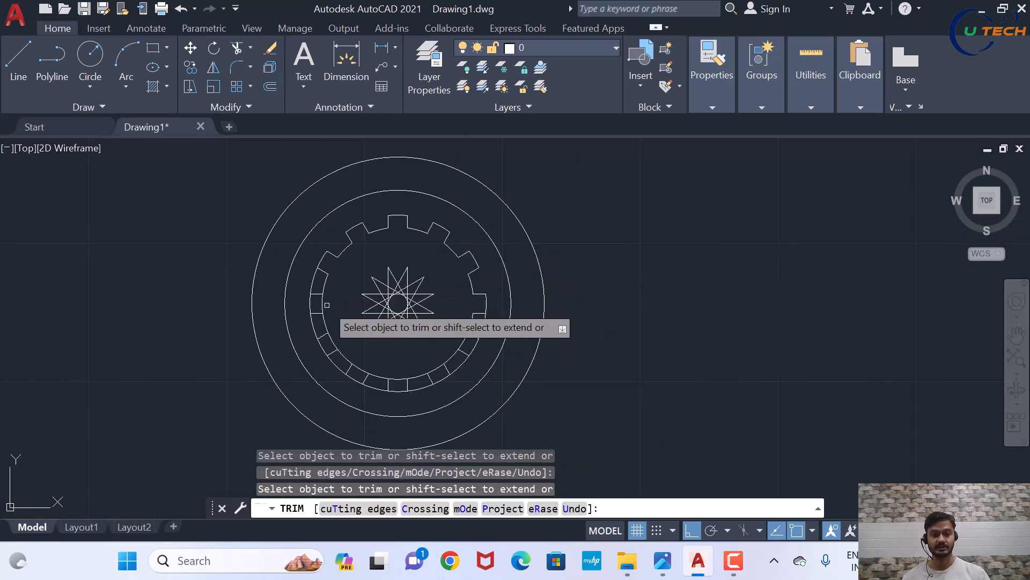
scroll(338, 279, "up", 4)
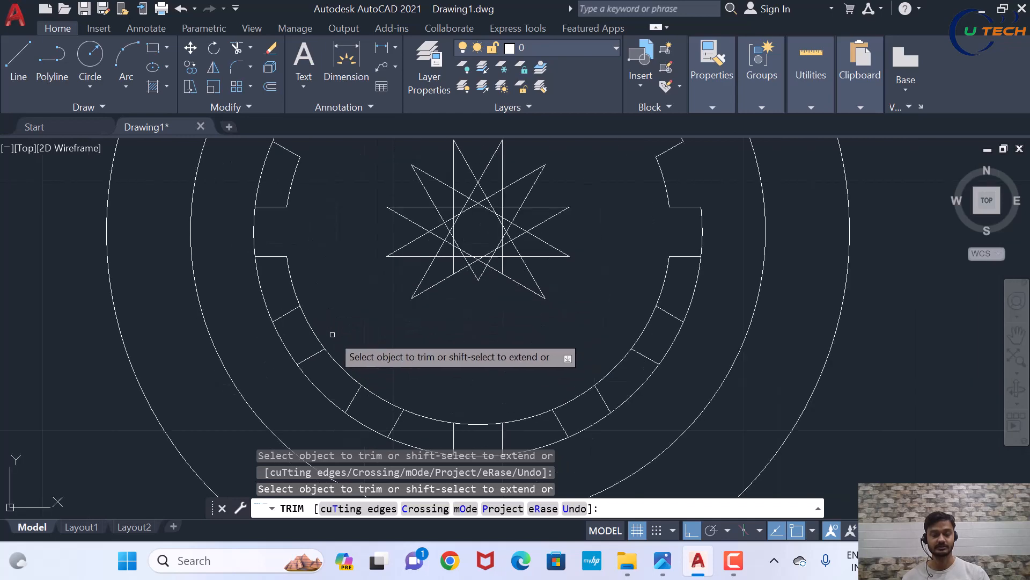
scroll(330, 307, "down", 4)
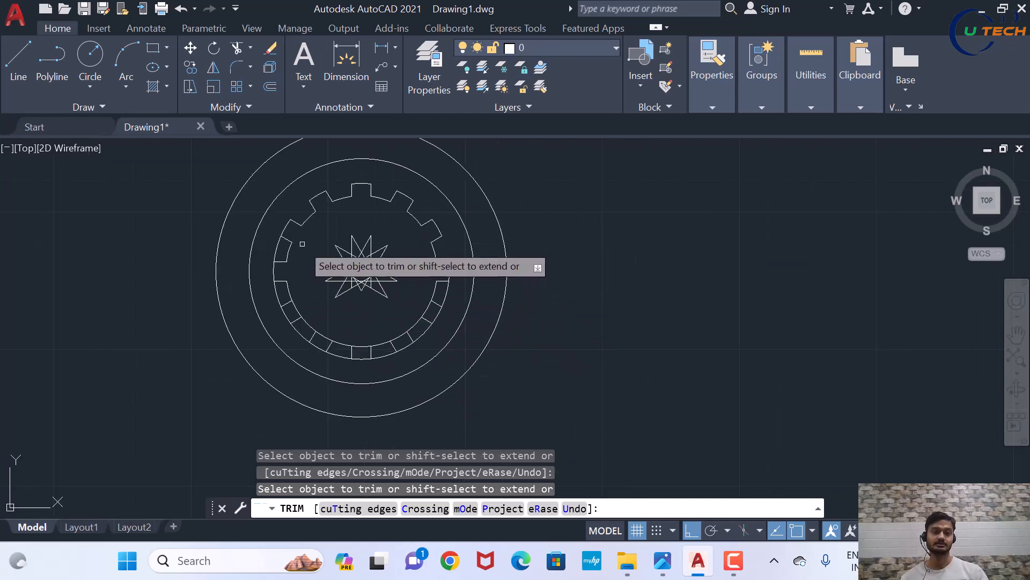
scroll(322, 303, "up", 4)
key("Escape")
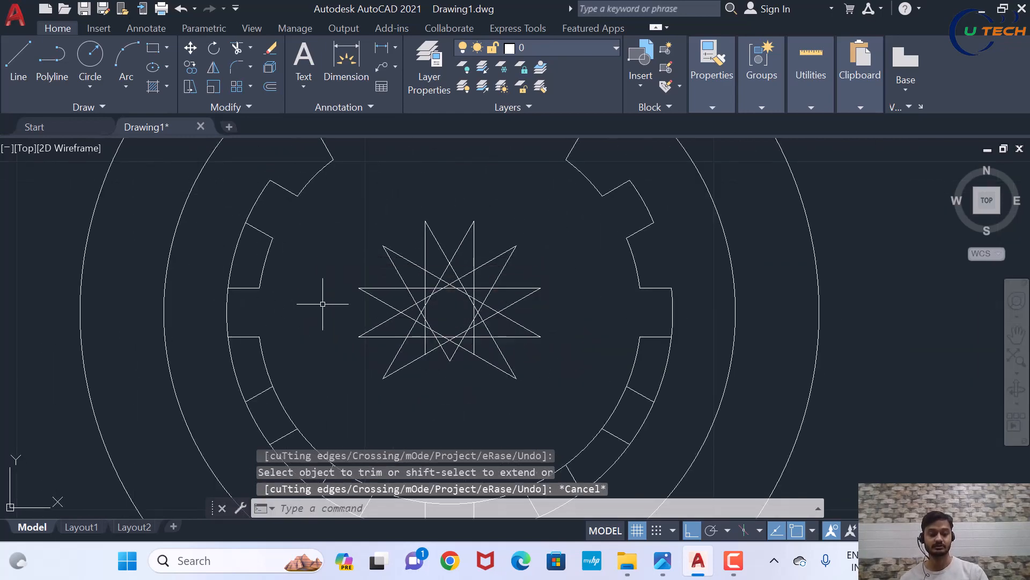
Undo the entire trim operation on the notch lines and the 55 mm and 64 mm circles
key("ctrl+z")
scroll(323, 300, "down", 5)
scroll(364, 324, "up", 6)
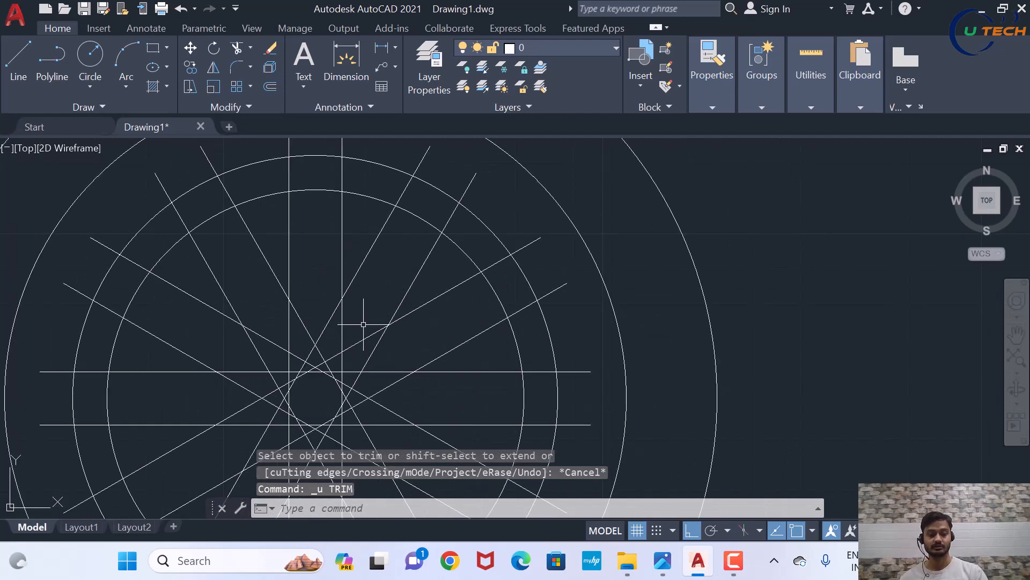
Trim the notch-line ends extending beyond the 64 mm circle along its top and upper-right part
type("tr")
key("Return")
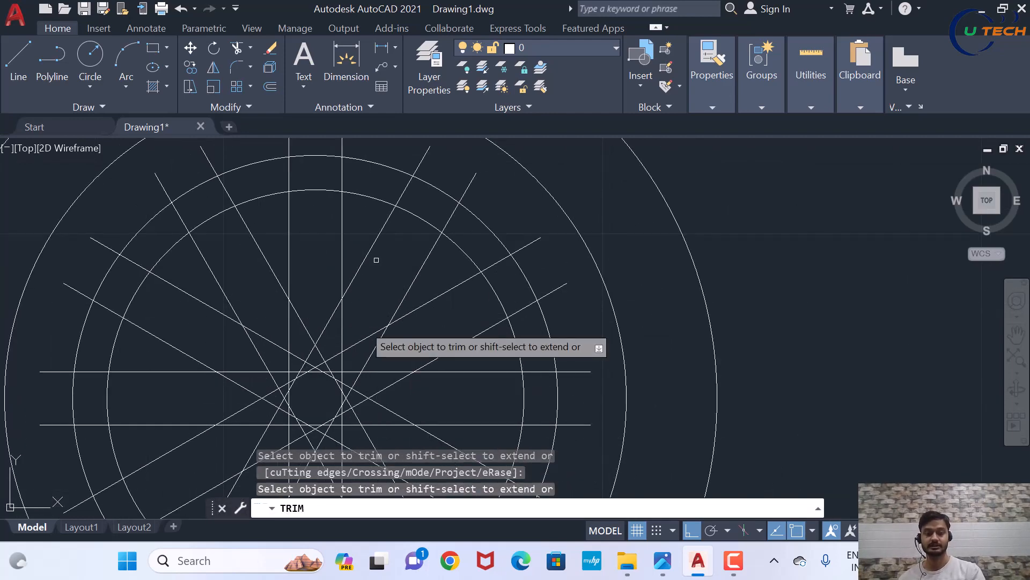
scroll(426, 231, "down", 3)
scroll(333, 246, "up", 6)
scroll(333, 246, "down", 3)
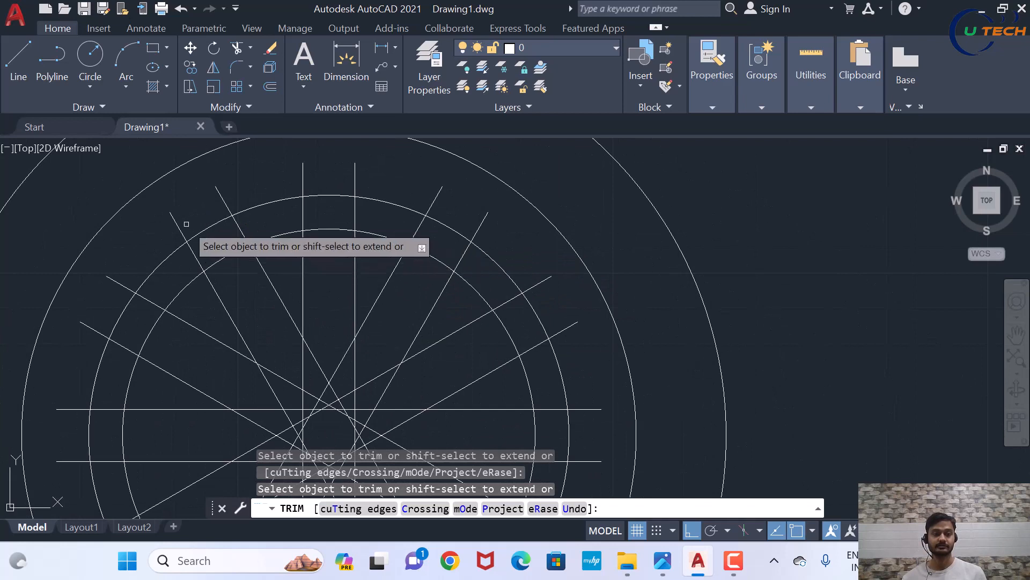
mouse_move(187, 223)
left_mouse_down()
mouse_move(169, 234)
mouse_move(271, 188)
left_mouse_up()
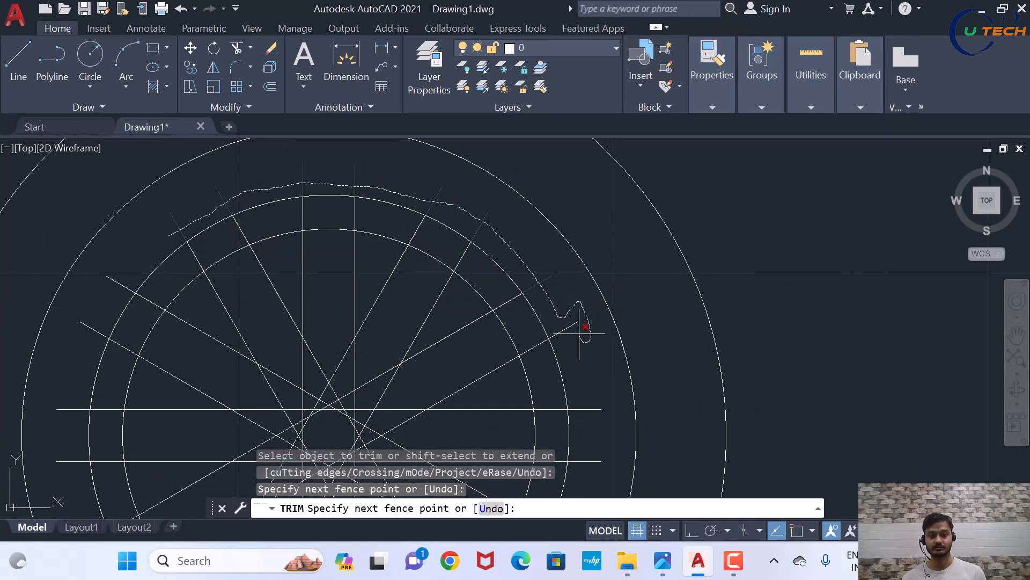
key("Return")
scroll(568, 310, "down", 5)
scroll(582, 265, "up", 2)
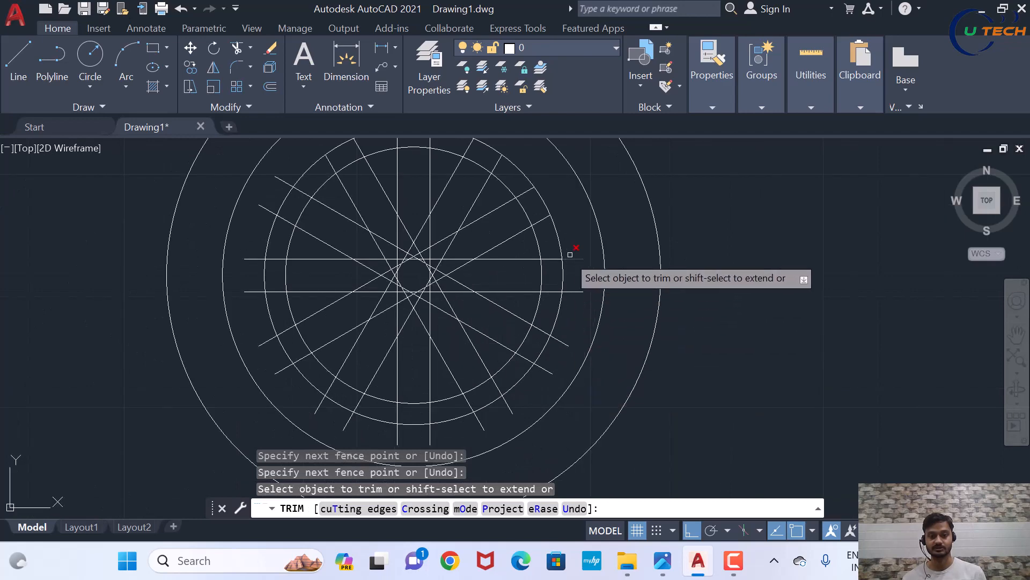
Trim the horizontal and lower-right diagonal notch-line ends extending beyond the 64 mm circle on its right side
scroll(573, 261, "up", 6)
left_click_drag(580, 202, 588, 265)
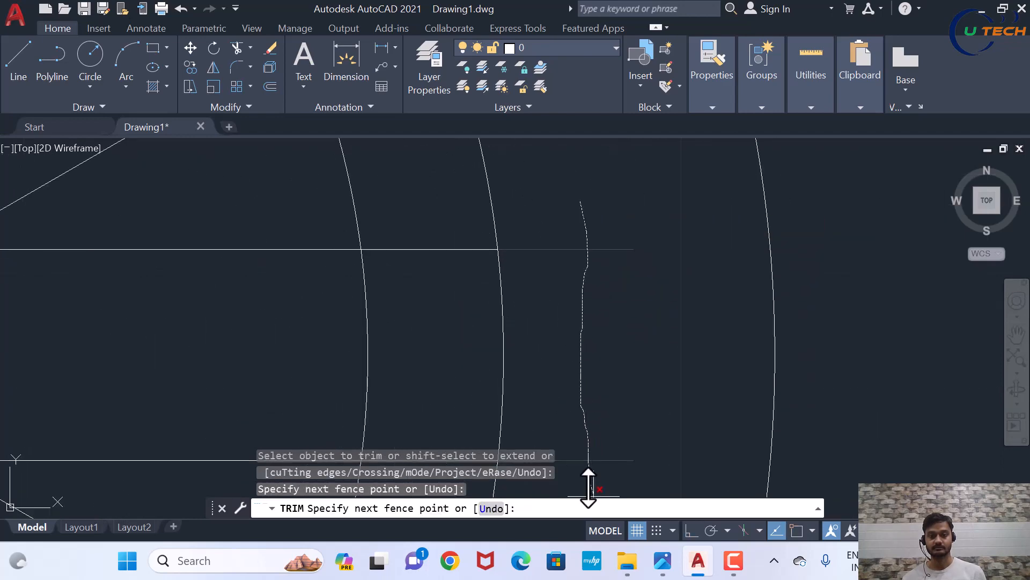
left_click_drag(589, 487, 591, 486)
scroll(596, 250, "down", 5)
scroll(577, 327, "up", 4)
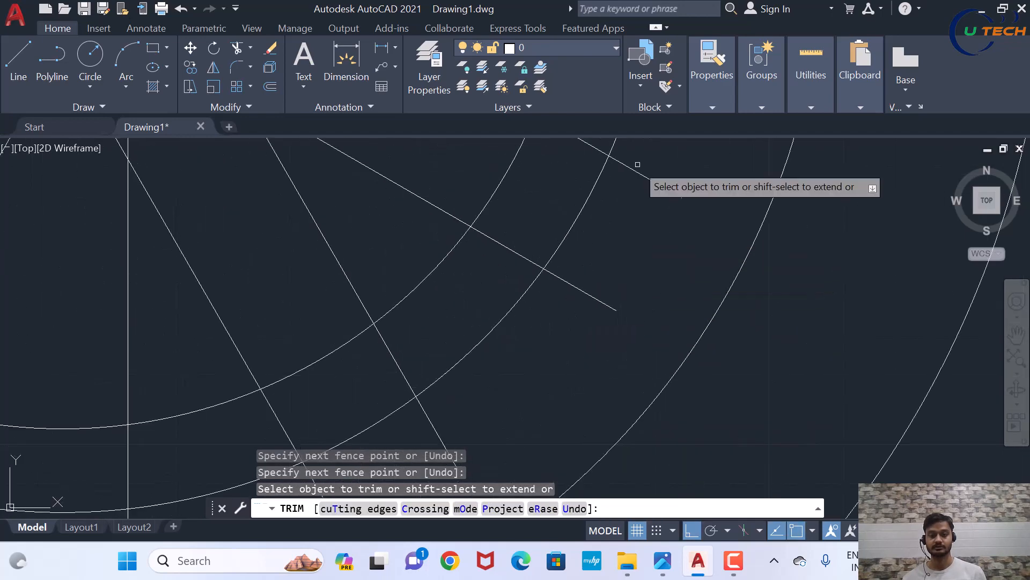
left_click_drag(654, 172, 653, 195)
Trim the vertical, steep and lower-left notch-line ends extending beyond the 64 mm circle along its lower part
scroll(610, 295, "down", 5)
left_click_drag(568, 359, 524, 355)
scroll(553, 328, "up", 3)
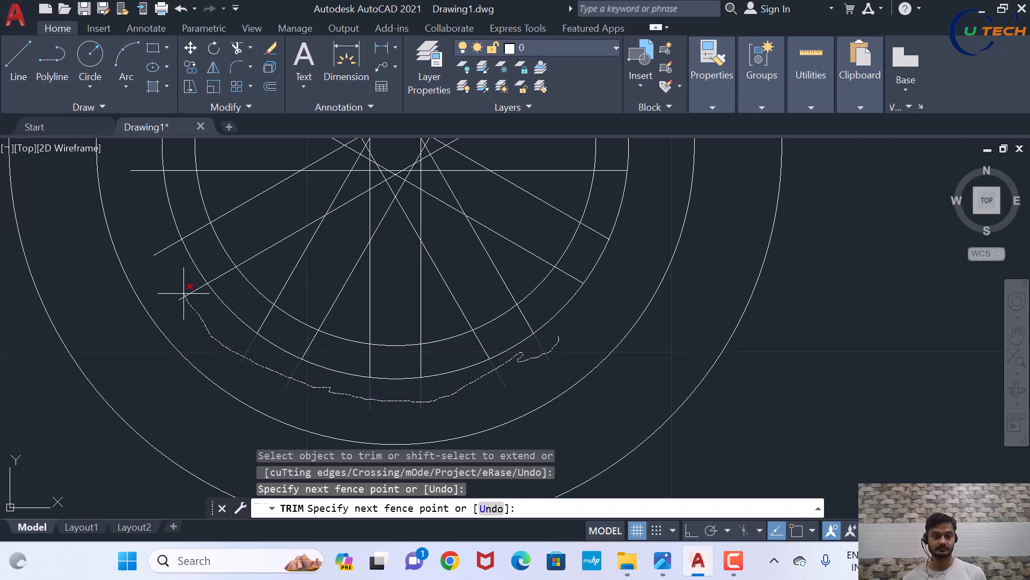
mouse_move(135, 159)
left_mouse_down()
mouse_move(167, 219)
mouse_move(197, 221)
left_mouse_up()
Trim the upper-left diagonal and horizontal notch-line ends extending beyond the 64 mm circle on its left side
scroll(169, 178, "down", 5)
scroll(220, 231, "up", 4)
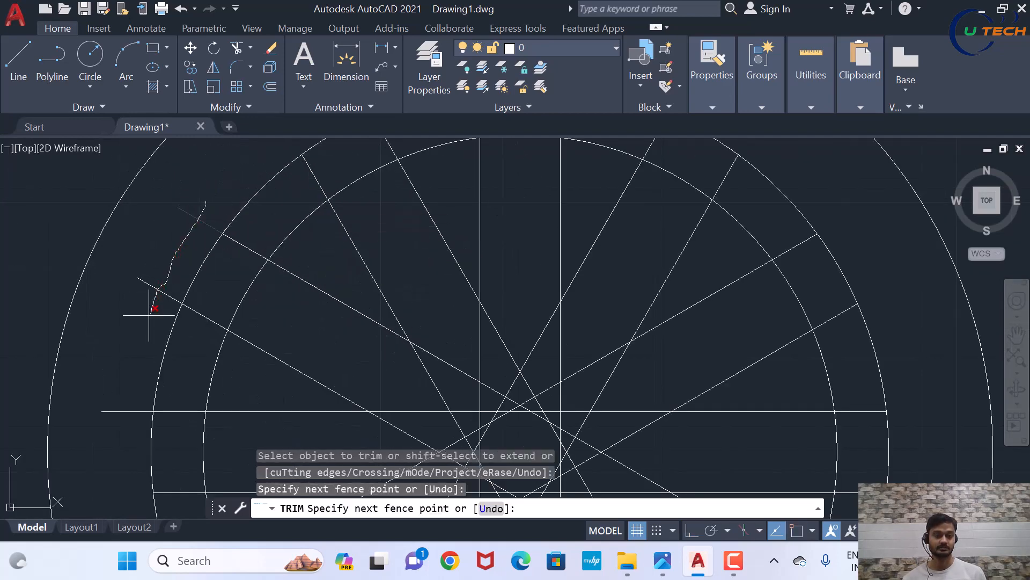
left_click_drag(123, 402, 125, 401)
scroll(215, 242, "down", 5)
scroll(269, 247, "up", 4)
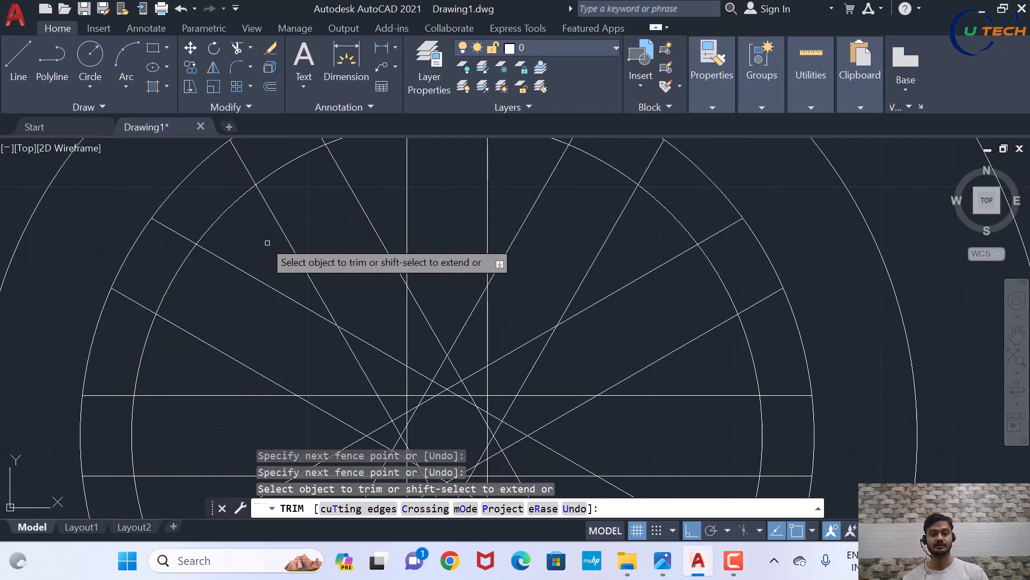
Trim all notch lines inward from the 55 mm circle to the central star
scroll(561, 310, "down", 5)
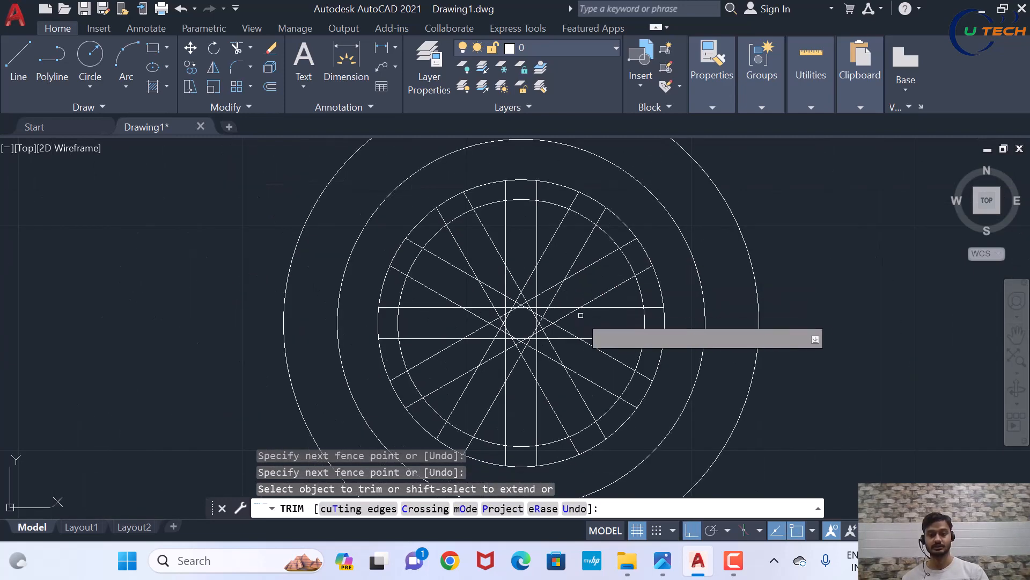
left_click_drag(590, 315, 567, 280)
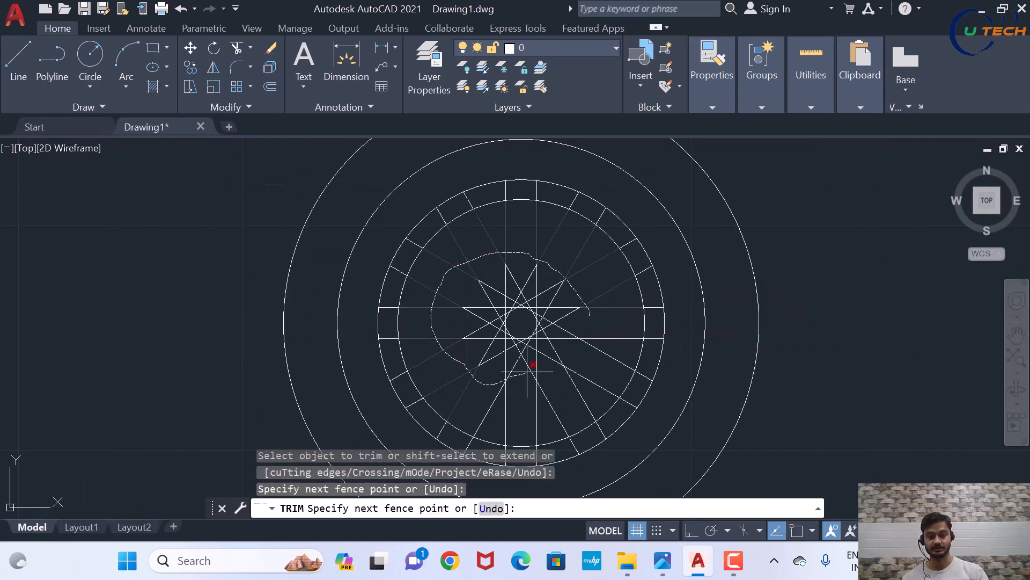
left_click_drag(581, 319, 600, 344)
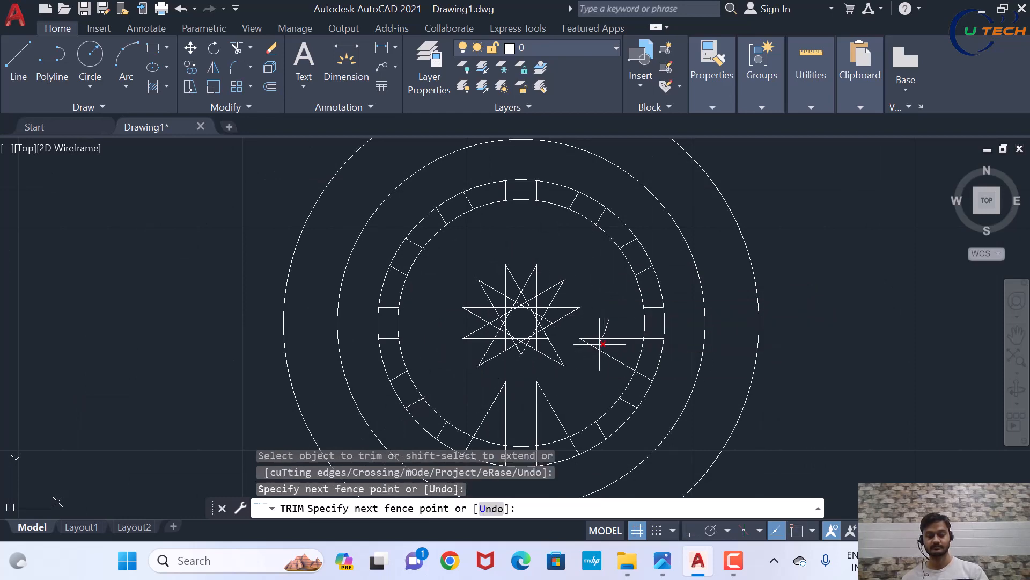
left_click_drag(514, 401, 516, 400)
Trim the 55 mm arcs across the notch openings from the horizontal right notch over the top to the upper-left notches
scroll(617, 258, "down", 5)
scroll(612, 284, "up", 8)
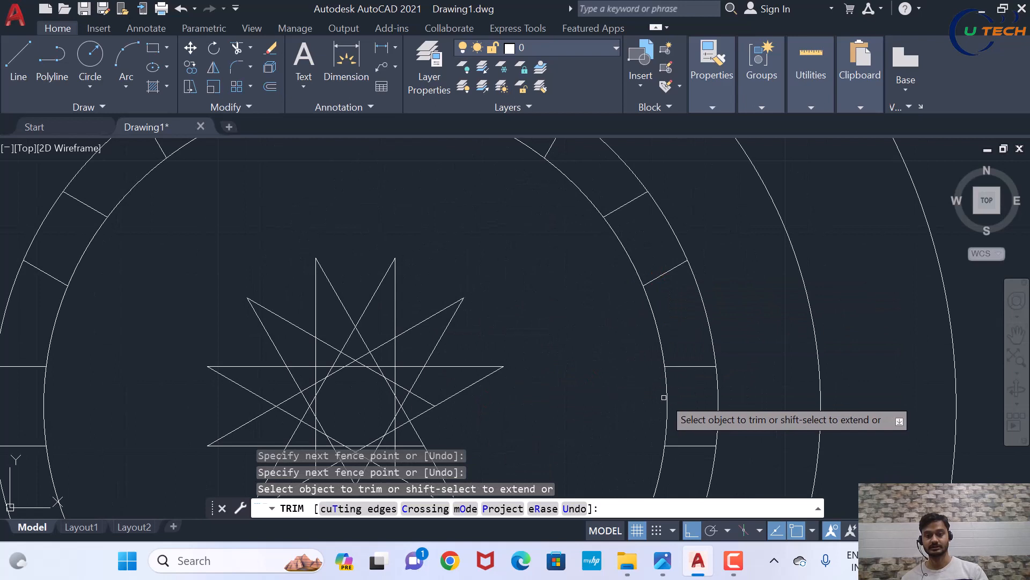
scroll(664, 398, "down", 2)
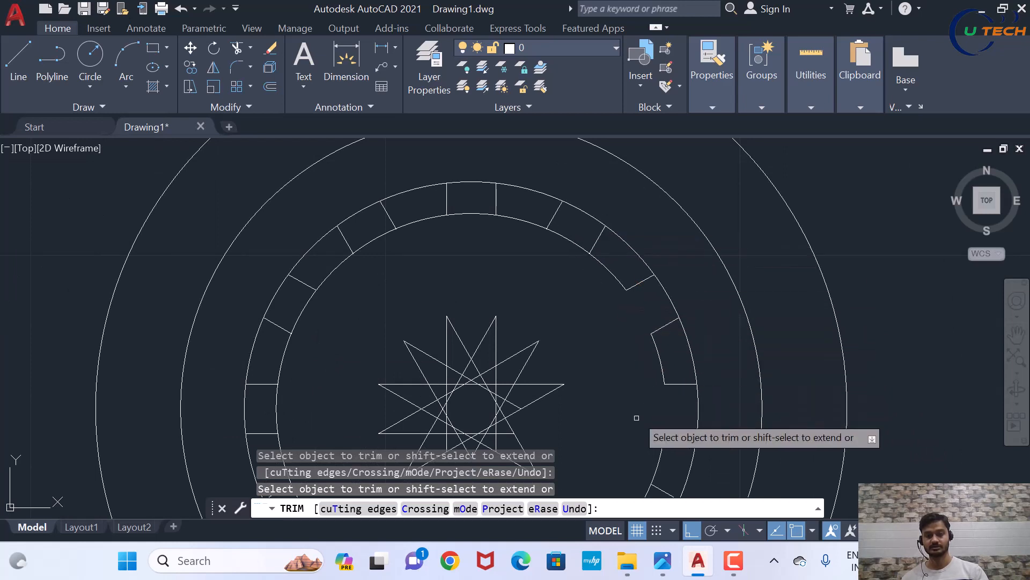
left_click(567, 239)
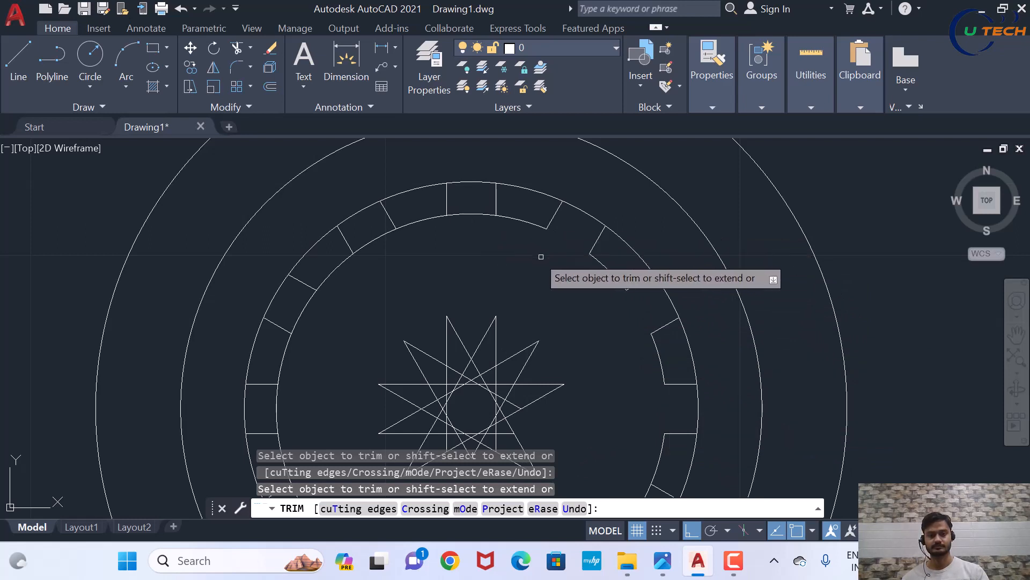
left_click(472, 214)
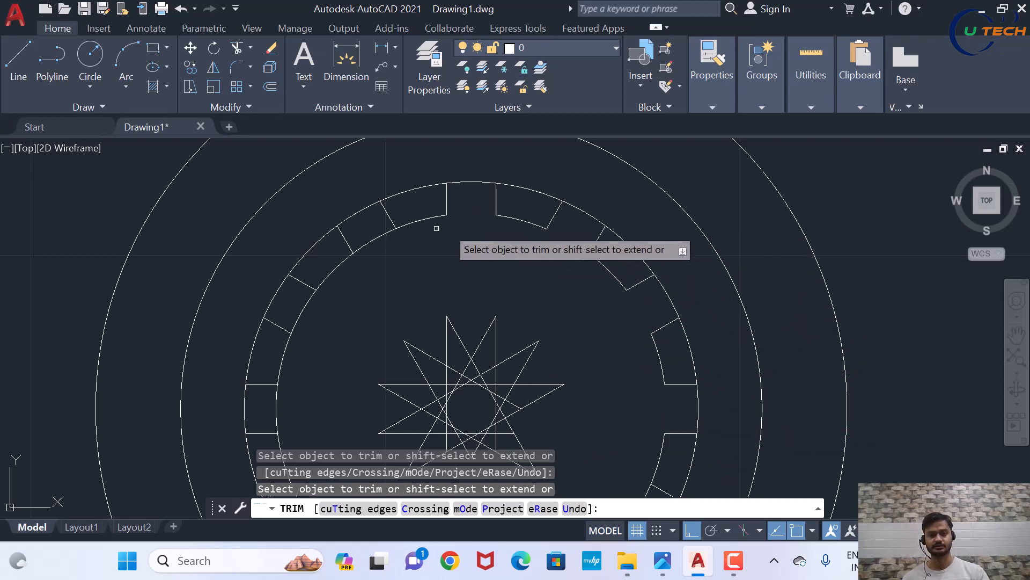
left_click(377, 239)
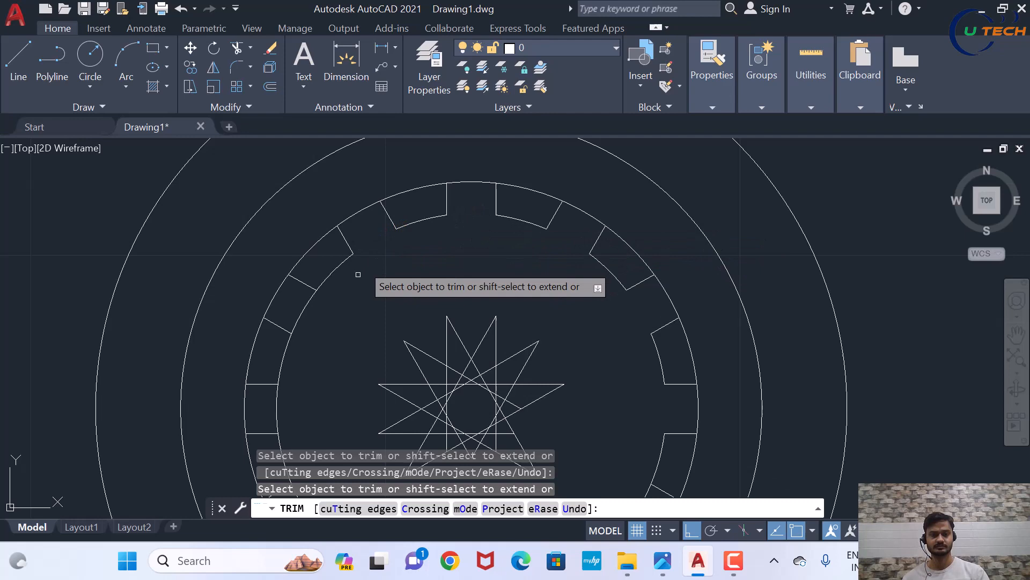
left_click(304, 314)
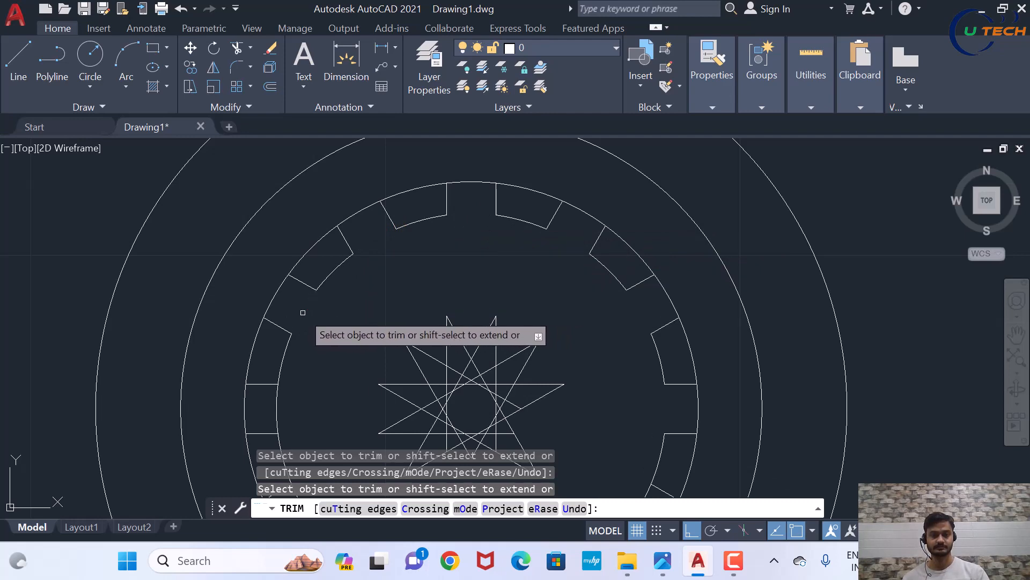
Trim the 55 mm arcs across the remaining notch openings, from the horizontal left notch around the bottom to the lower-right notches
scroll(406, 288, "down", 2)
scroll(361, 351, "up", 2)
scroll(362, 351, "up", 2)
scroll(362, 272, "down", 2)
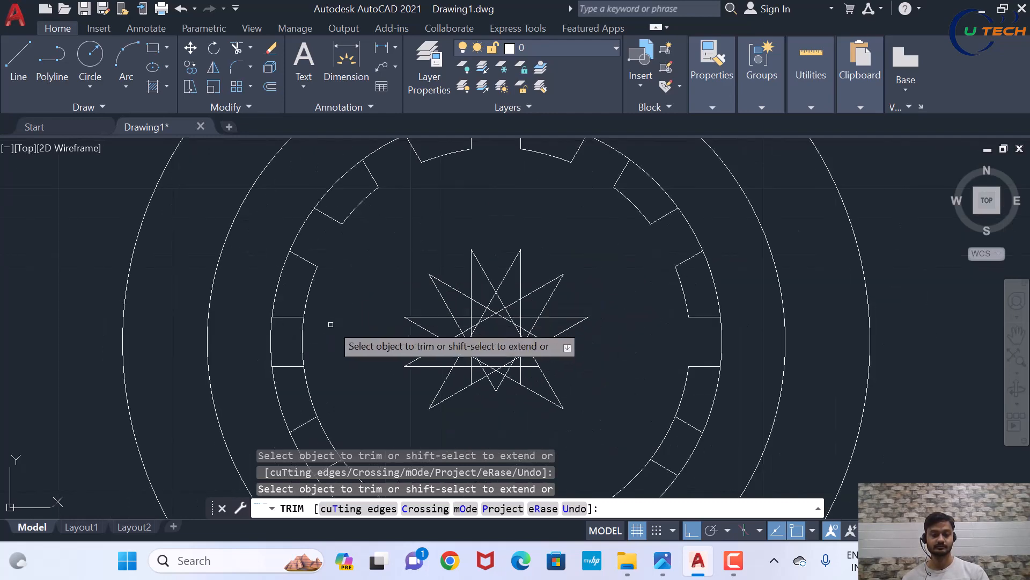
left_click(303, 340)
scroll(334, 354, "down", 2)
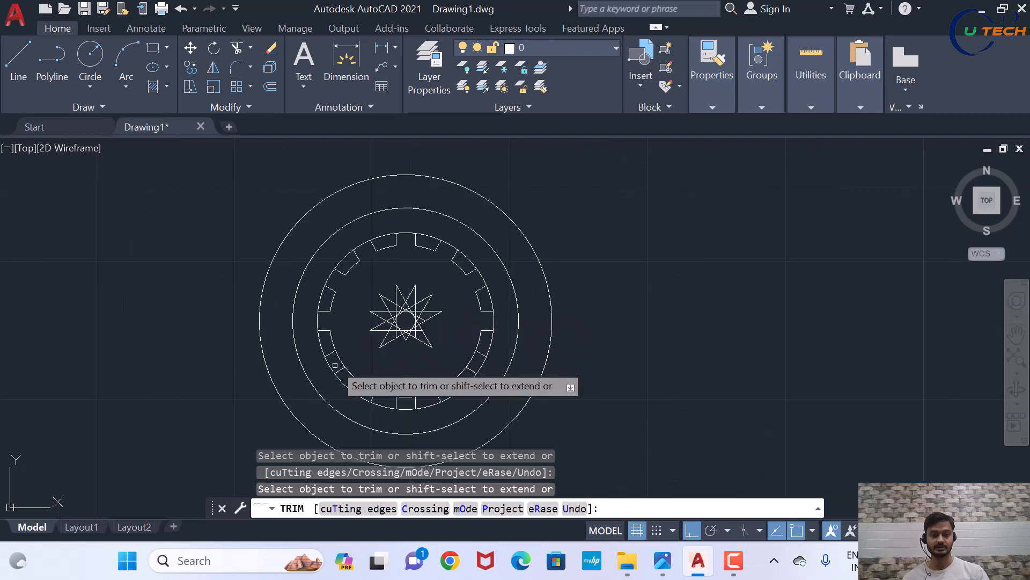
scroll(351, 319, "up", 2)
left_click(342, 330)
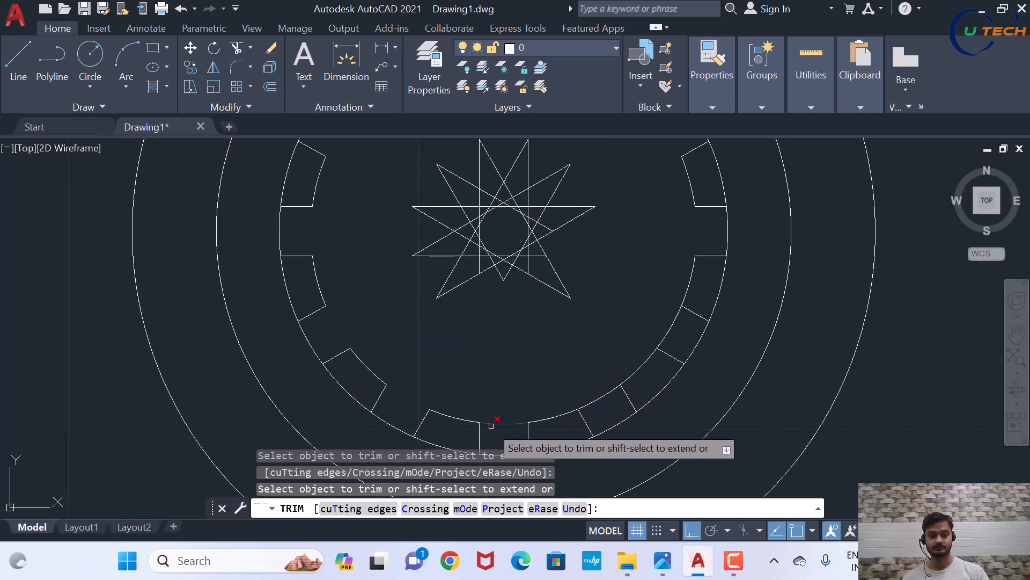
left_click(491, 423)
left_click(589, 403)
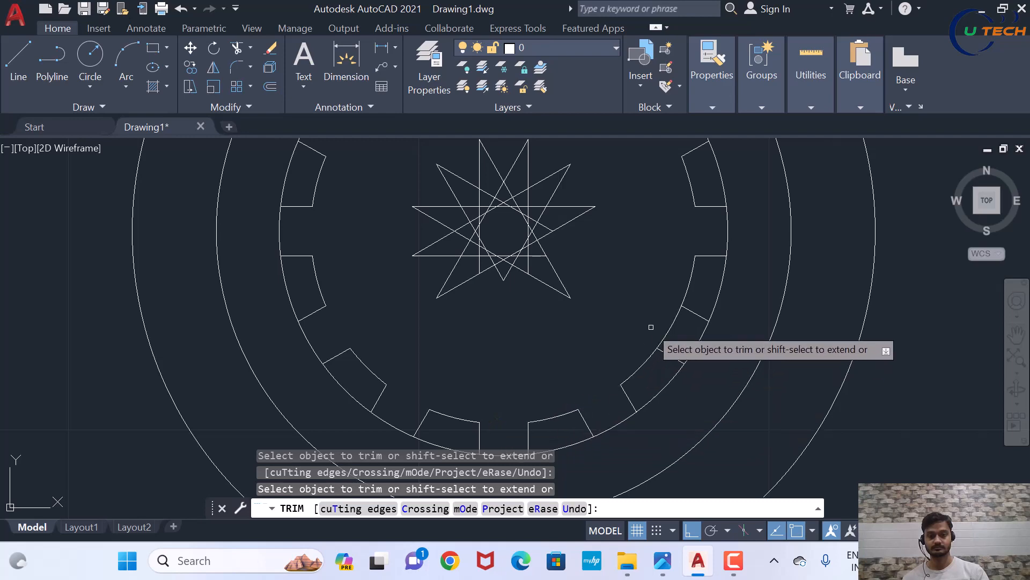
scroll(570, 378, "down", 2)
Trim the 64 mm circle's arcs between the notches throughout the upper-right quadrant, up to the top notch
scroll(596, 322, "up", 3)
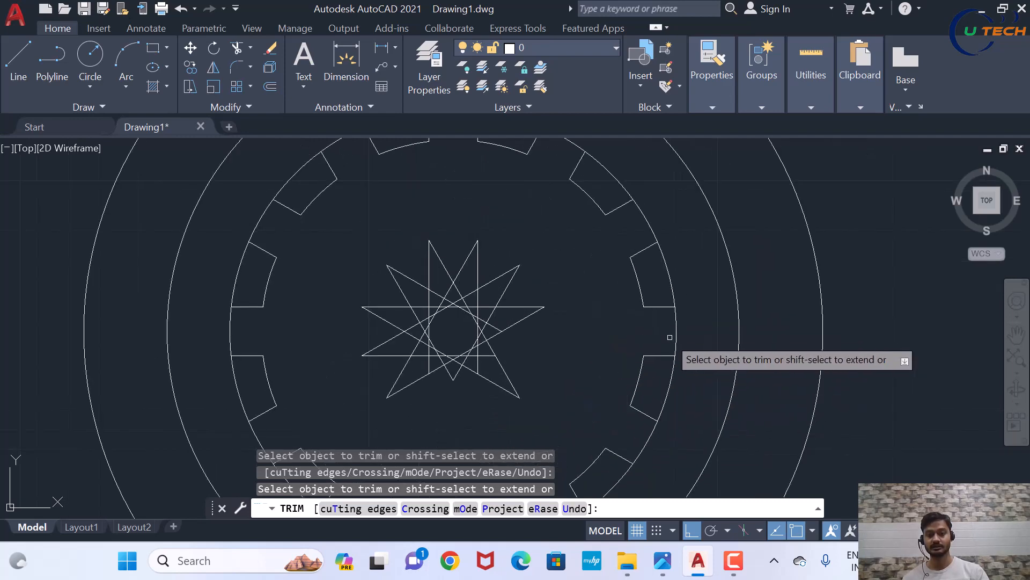
scroll(666, 193, "up", 2)
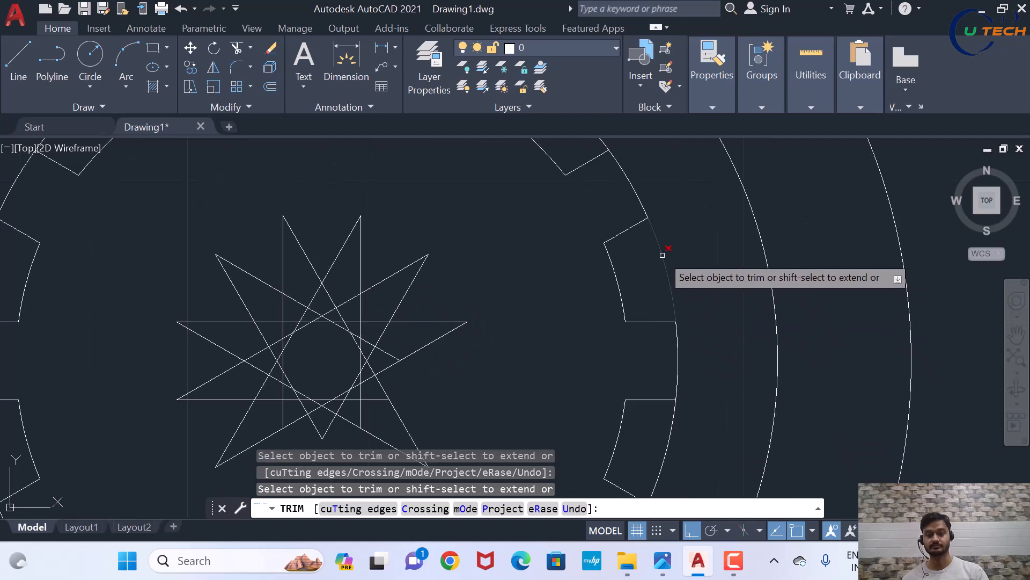
scroll(650, 177, "down", 4)
scroll(631, 205, "up", 5)
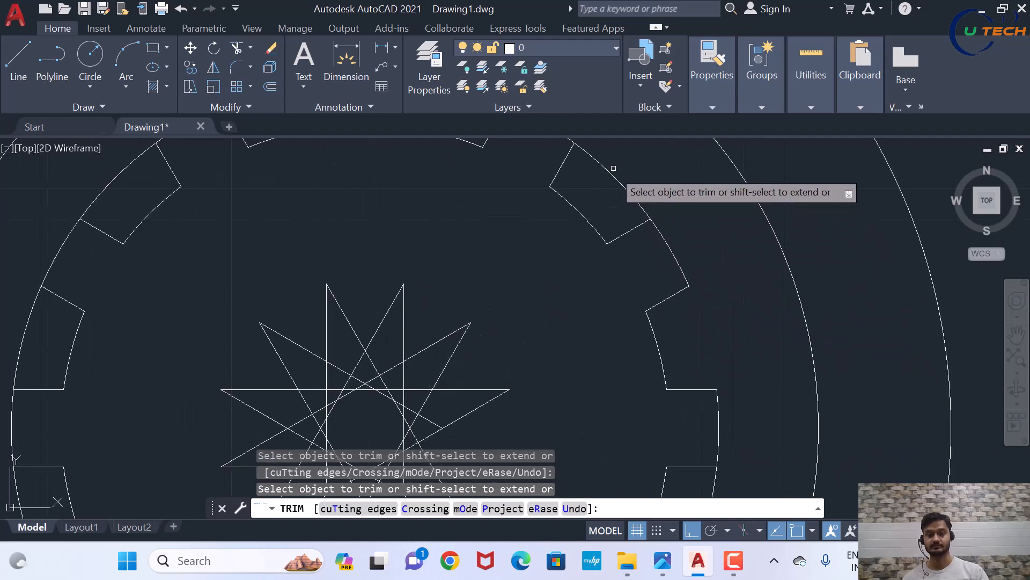
scroll(644, 215, "down", 4)
scroll(618, 198, "up", 4)
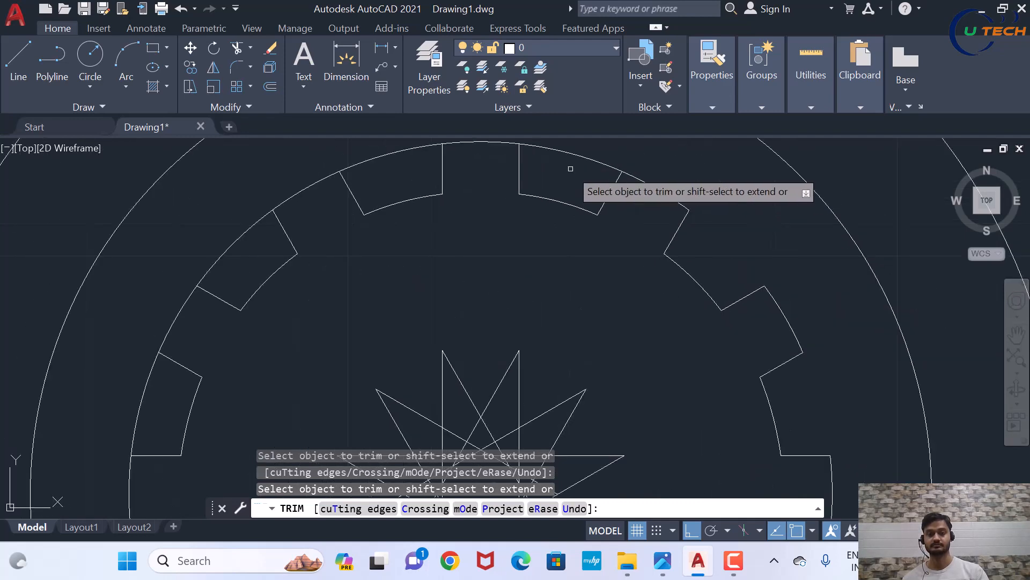
scroll(585, 194, "down", 2)
scroll(537, 177, "up", 2)
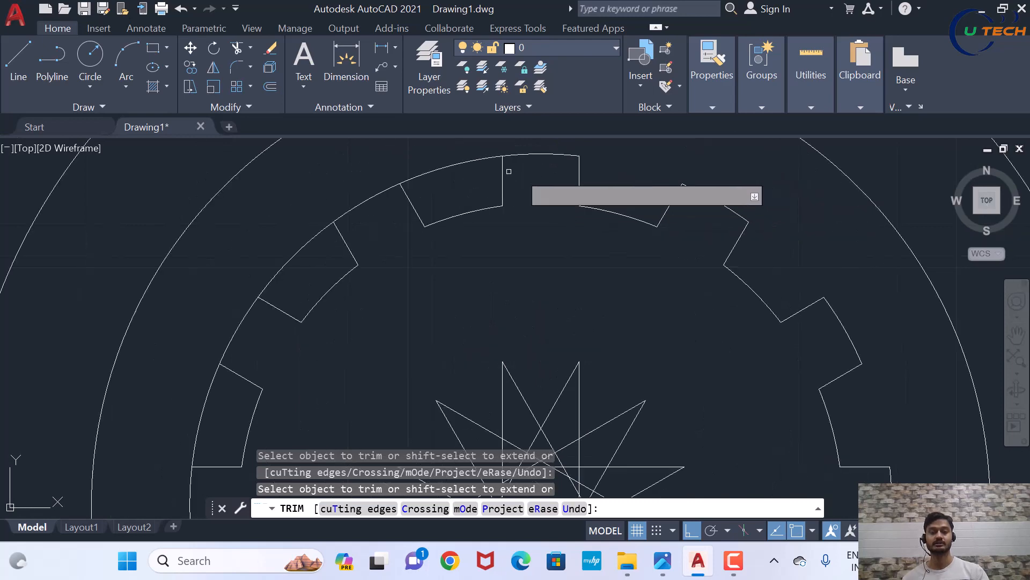
Trim the 64 mm circle's arcs between the notches throughout the upper-left quadrant, from the top notch to the horizontal left notch
scroll(477, 160, "down", 2)
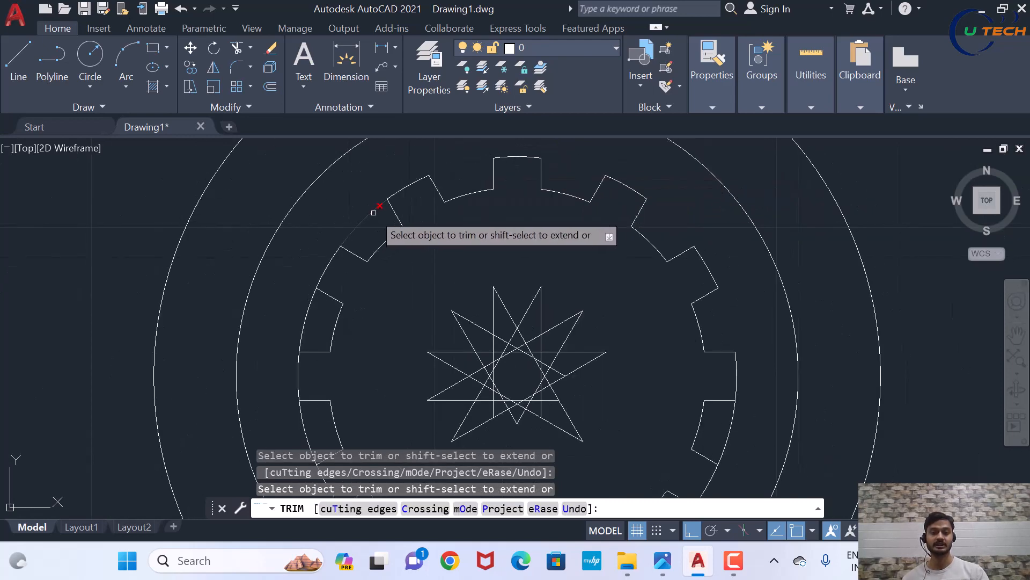
scroll(364, 258, "down", 3)
scroll(356, 225, "up", 3)
scroll(356, 226, "down", 3)
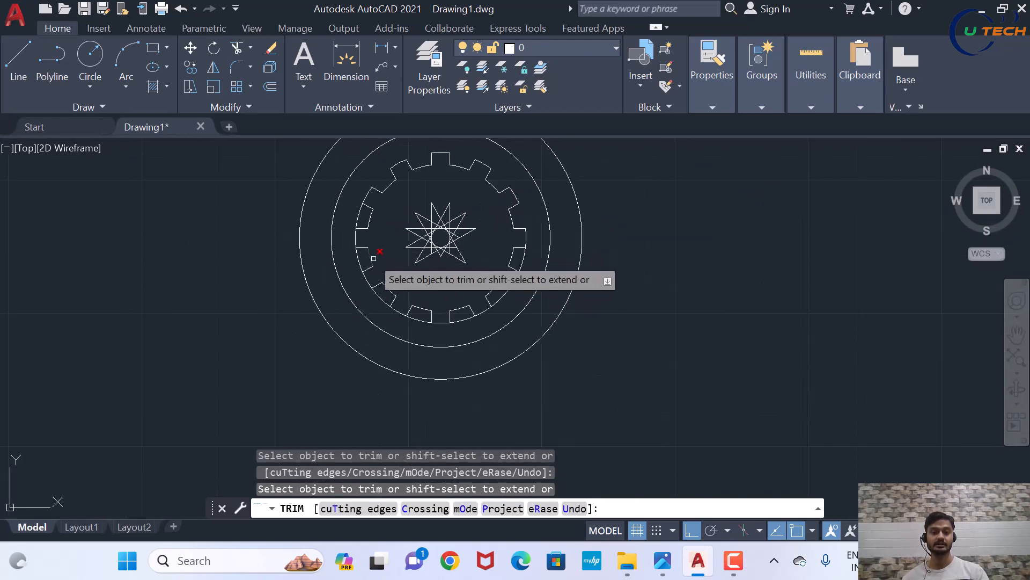
scroll(356, 212, "up", 2)
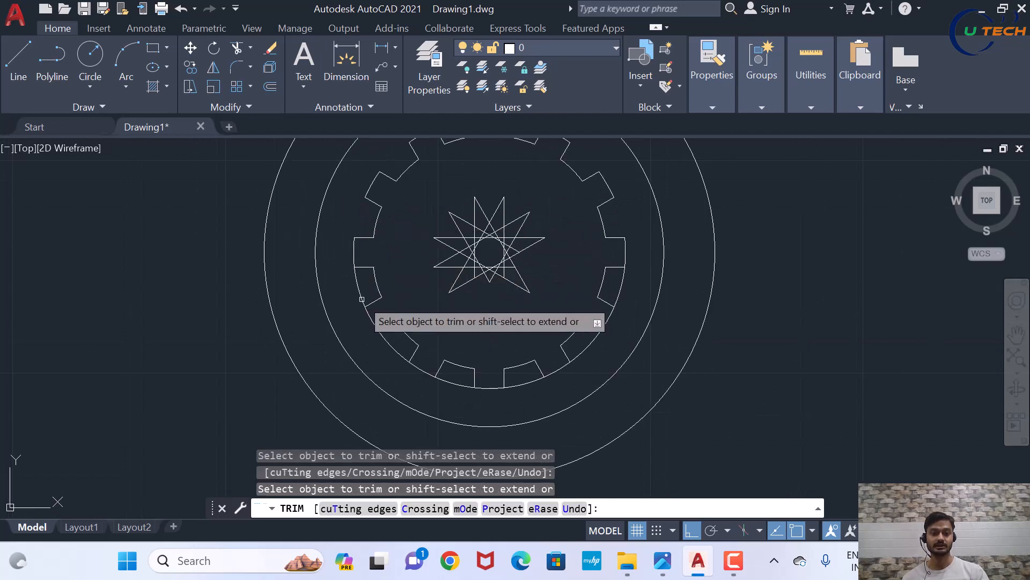
Trim the 64 mm circle's arcs between the notches throughout the lower-left quadrant, down to the bottom notch
left_click(382, 332)
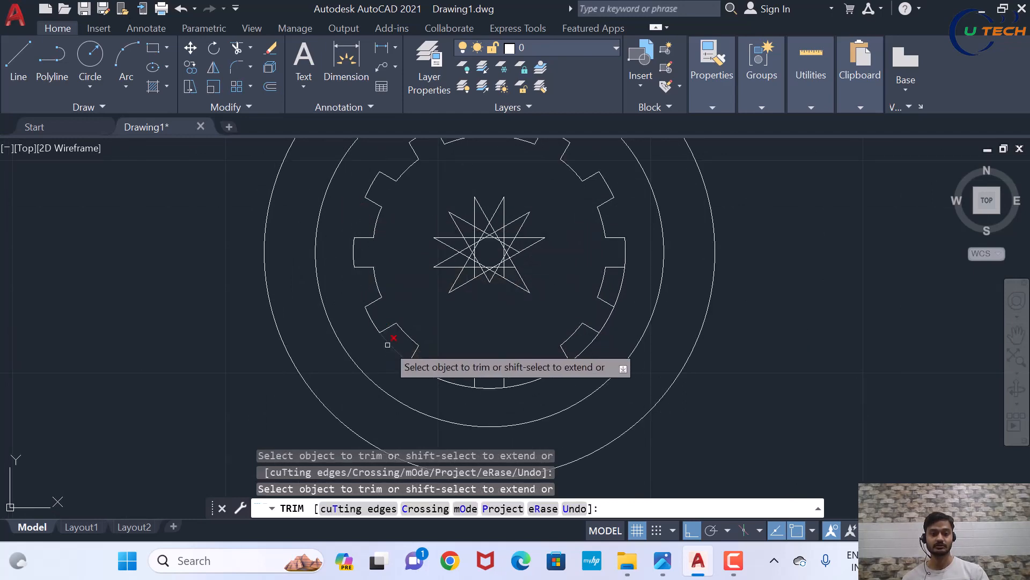
scroll(390, 276, "down", 1)
scroll(420, 348, "up", 3)
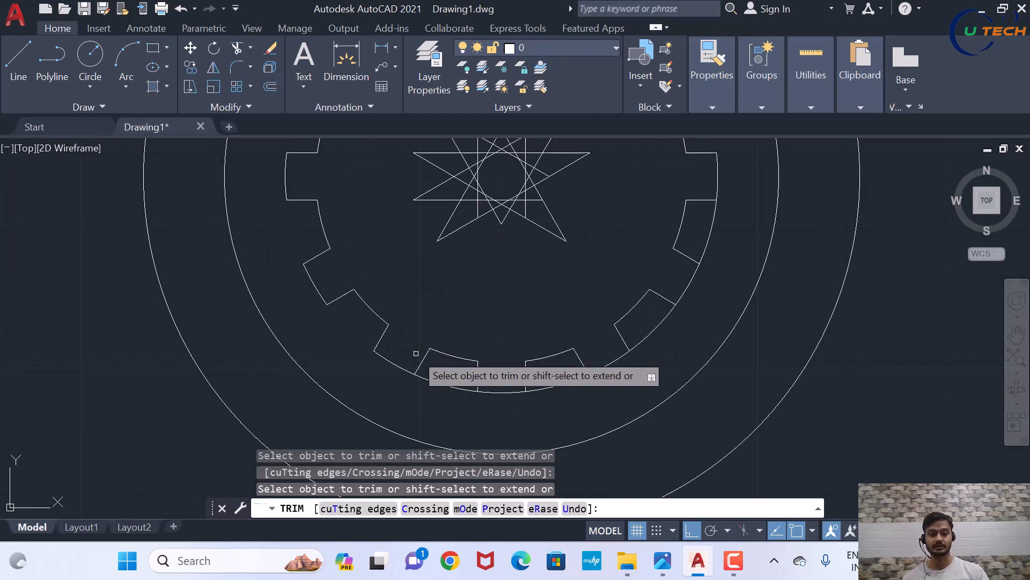
left_click(456, 385)
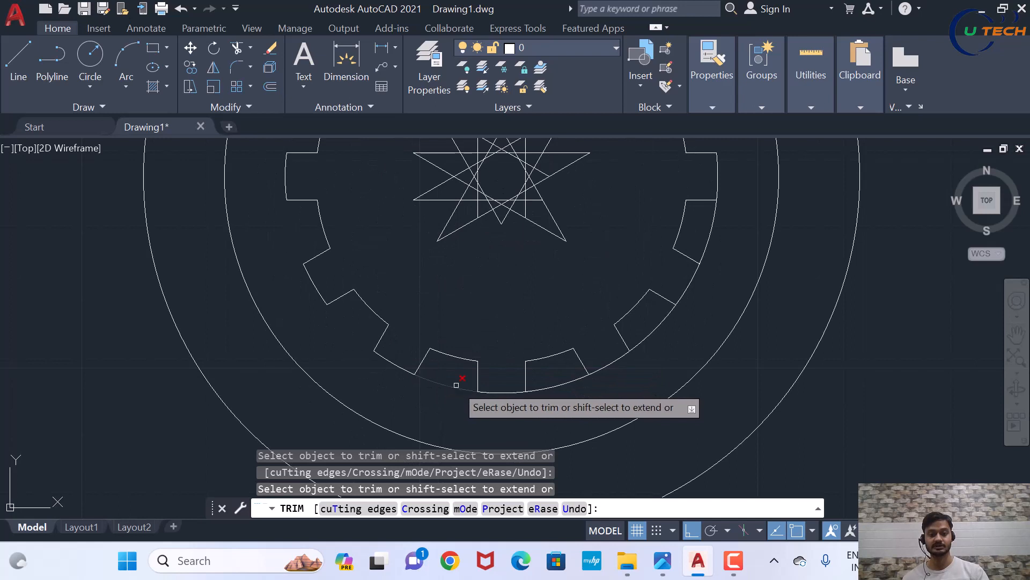
Trim the 64 mm circle's arcs between the notches throughout the lower-right quadrant, up to the horizontal right notch, and end the trimming
left_click(551, 385)
left_click(652, 329)
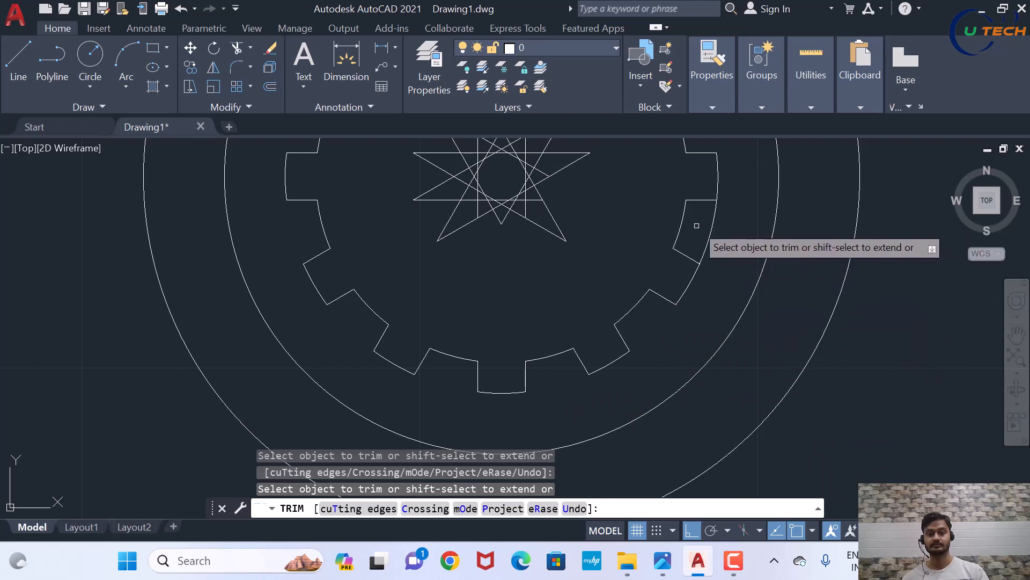
left_click(712, 234)
scroll(677, 295, "down", 2)
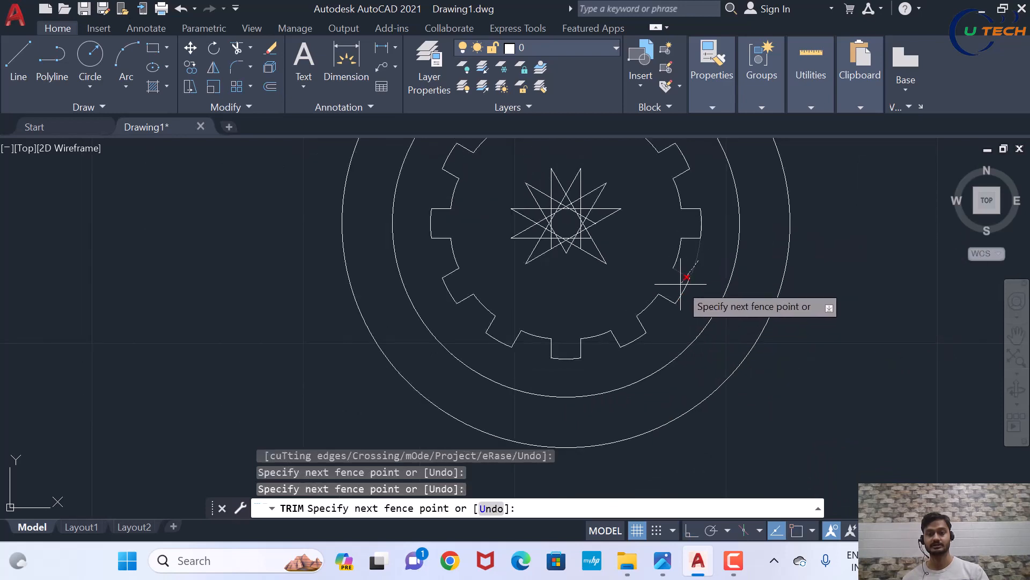
key("Return")
scroll(698, 280, "down", 3)
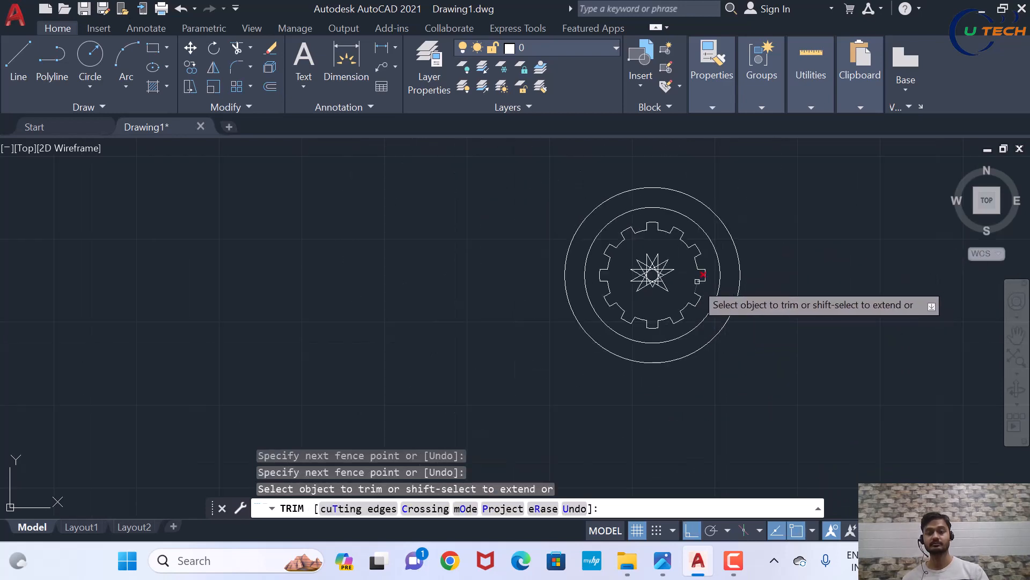
scroll(698, 281, "up", 2)
key("Escape")
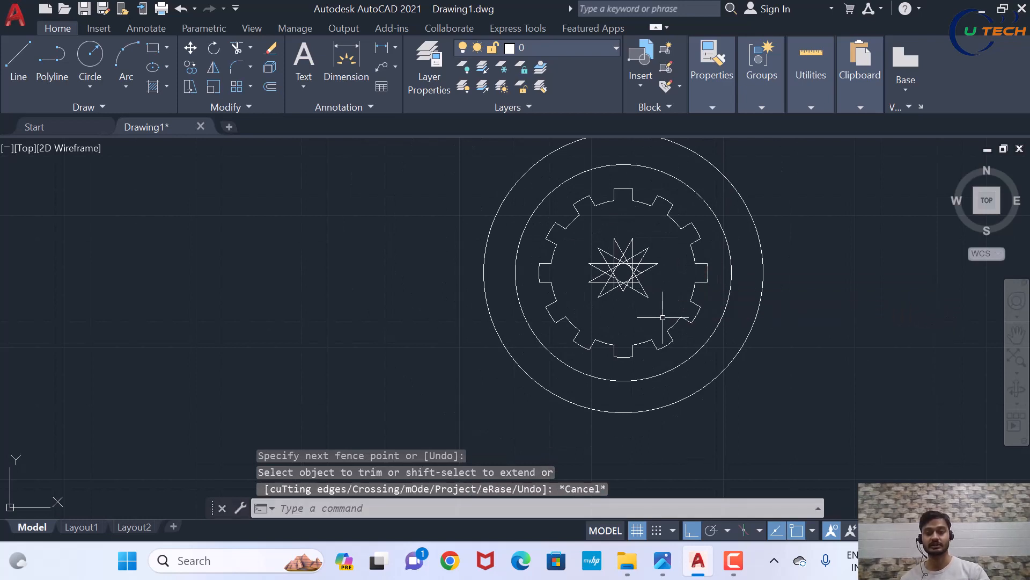
Erase the leftover star-shaped geometry in the middle of the notched bore
left_click(690, 317)
left_click(584, 224)
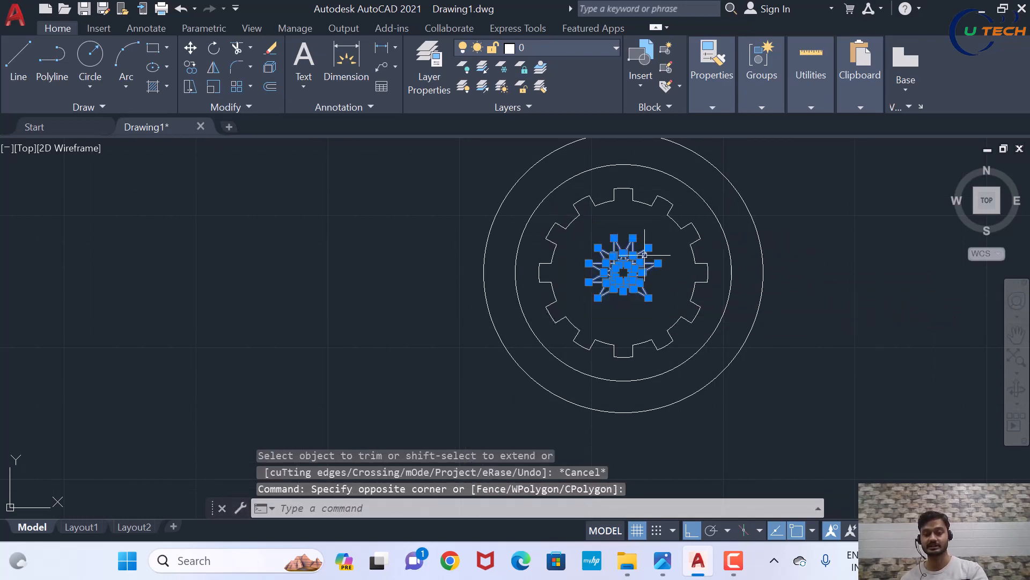
key("Delete")
scroll(492, 315, "down", 1)
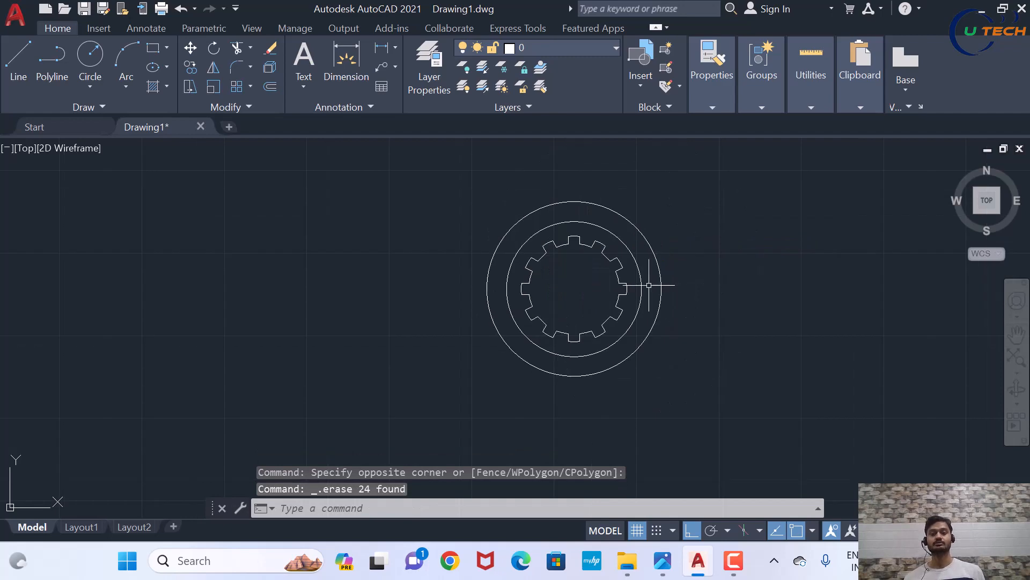
scroll(674, 268, "up", 1)
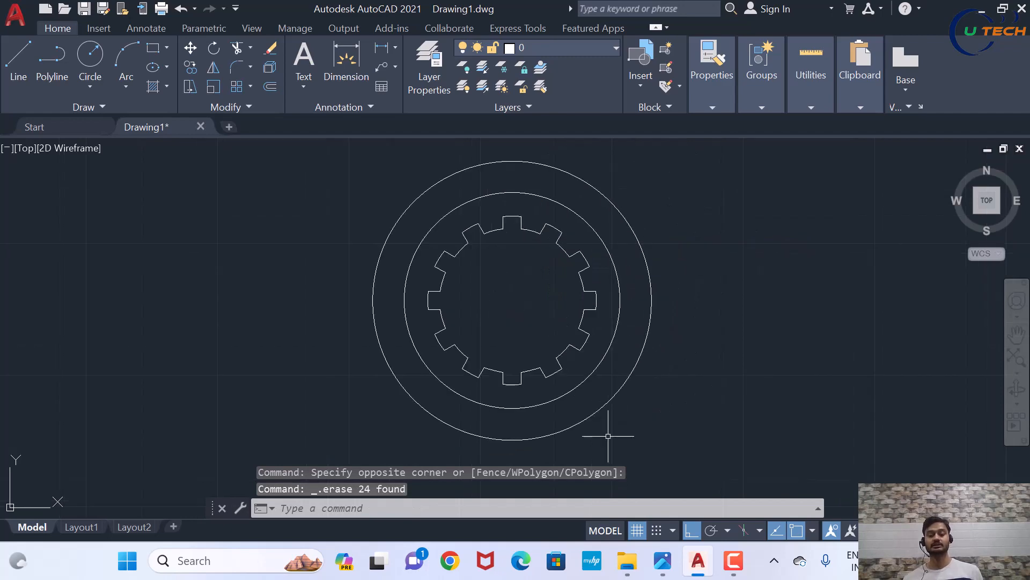
Switch to the reference image and examine the two angled arms' angles, radii and hole spacings
left_click(666, 558)
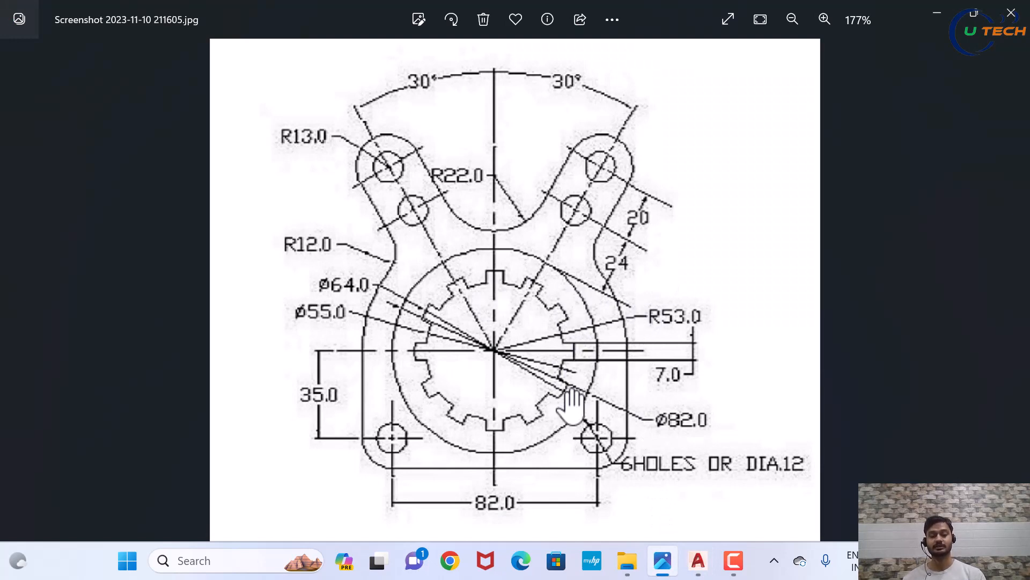
scroll(604, 235, "down", 3)
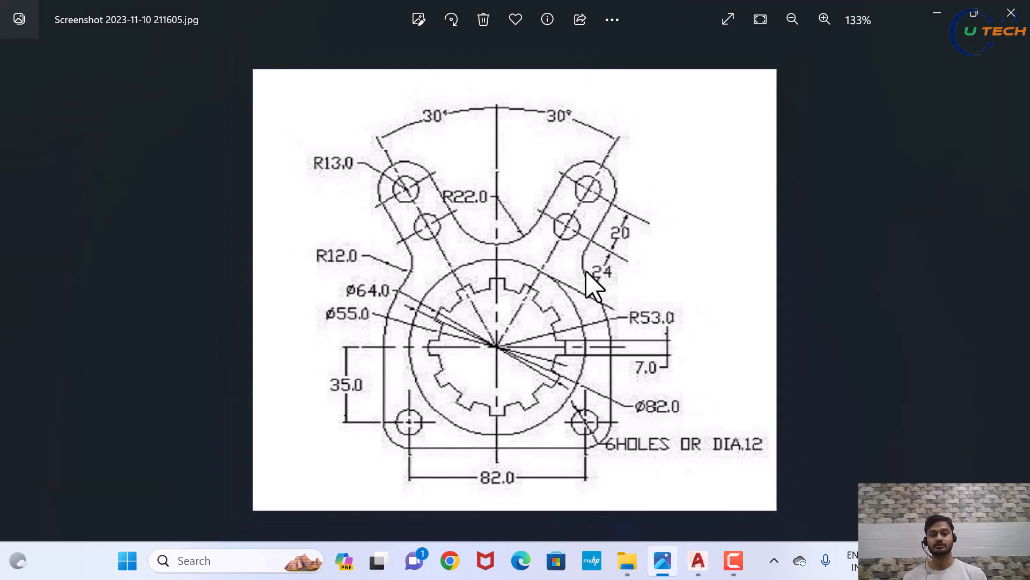
scroll(596, 195, "down", 1)
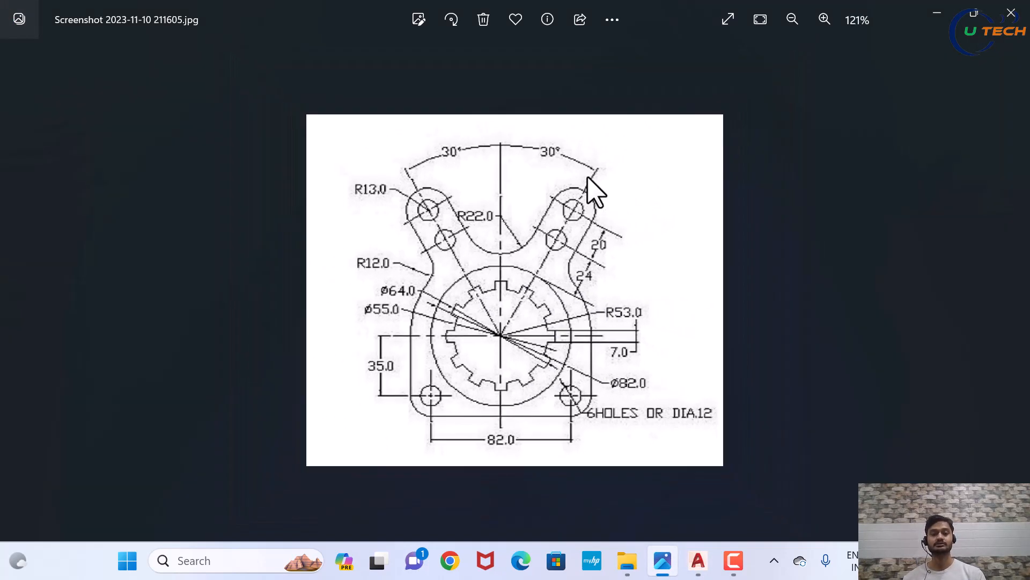
scroll(489, 209, "up", 1)
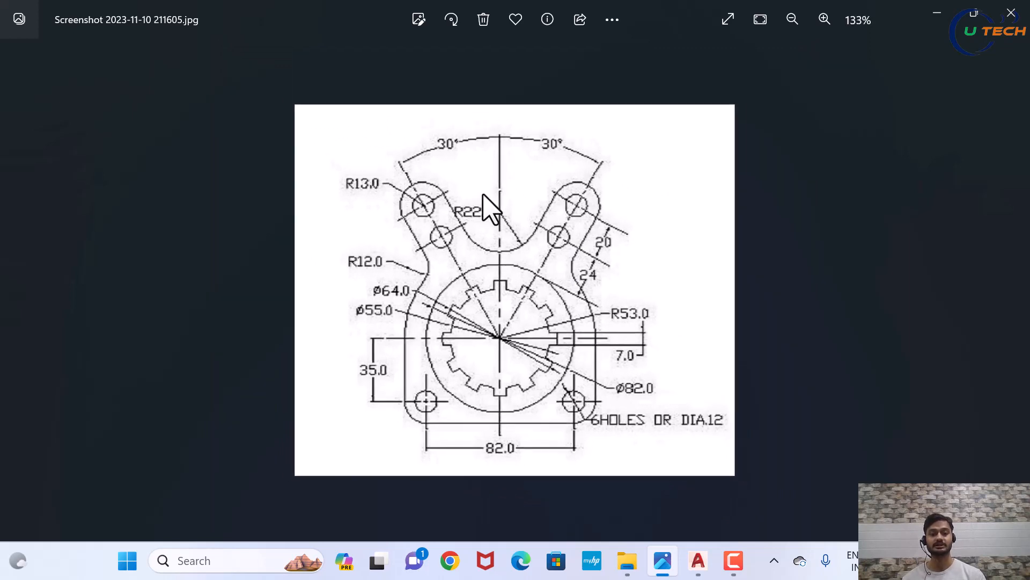
scroll(575, 196, "up", 1)
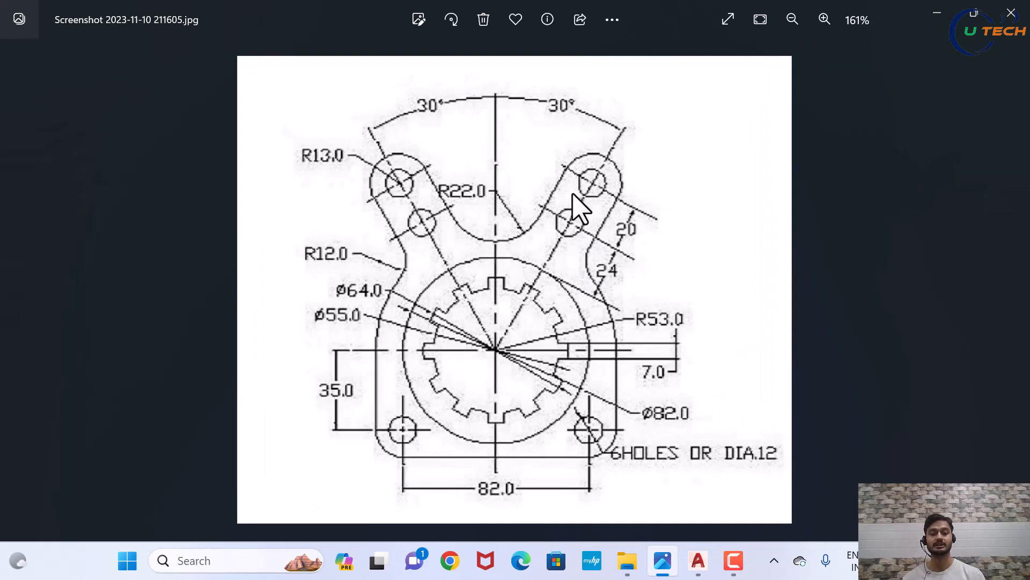
scroll(590, 285, "down", 1)
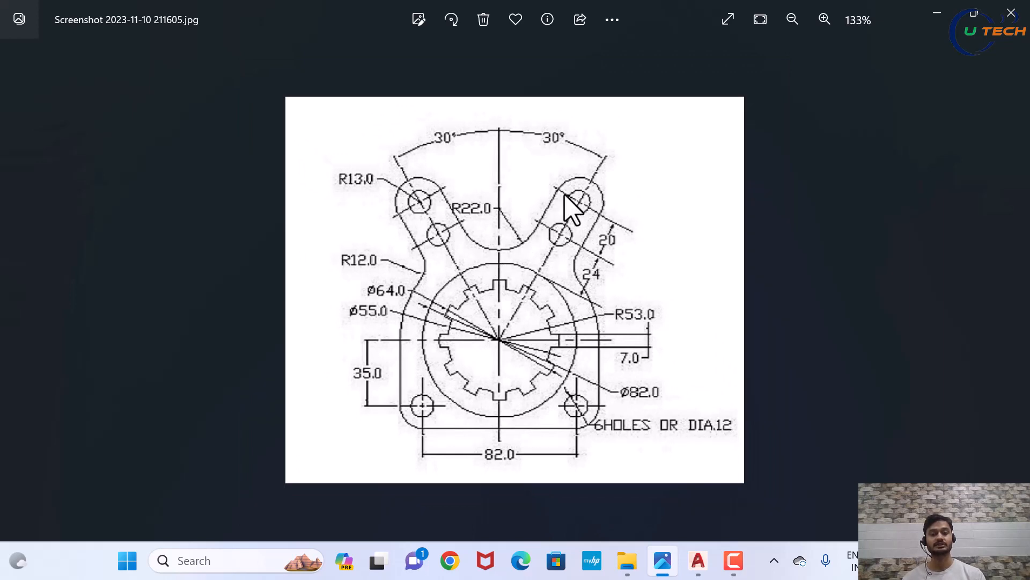
scroll(569, 203, "up", 1)
scroll(590, 289, "down", 1)
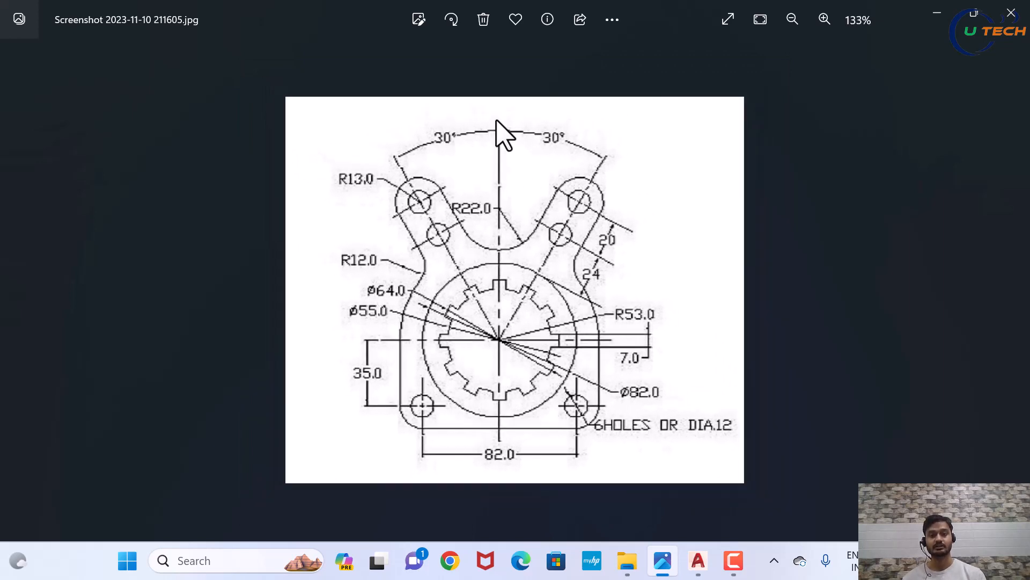
scroll(588, 230, "up", 1)
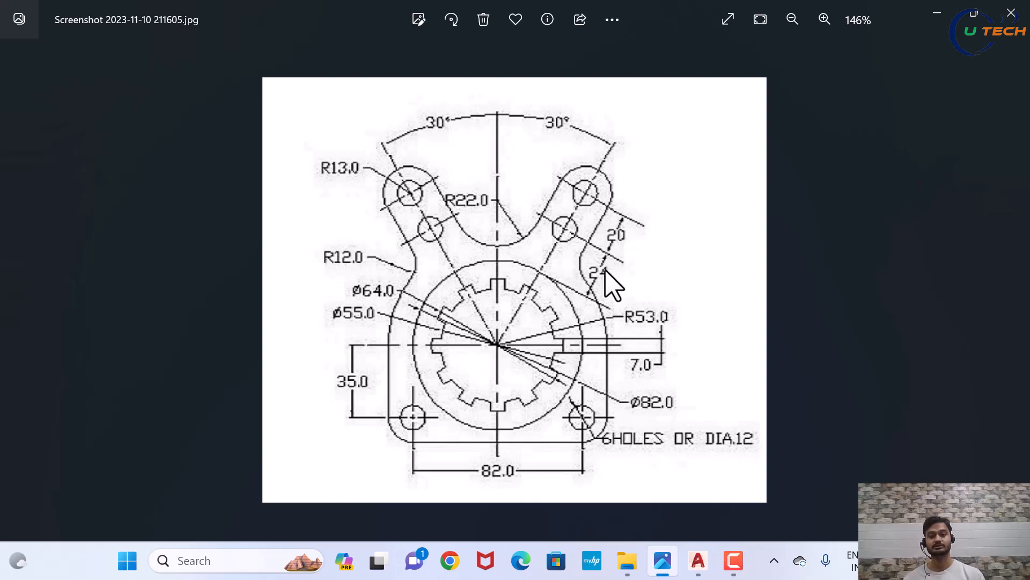
Return to AutoCAD, start the right arm's centerline at the center of the concentric circles, and check the reference image for its dimensions
left_click(704, 557)
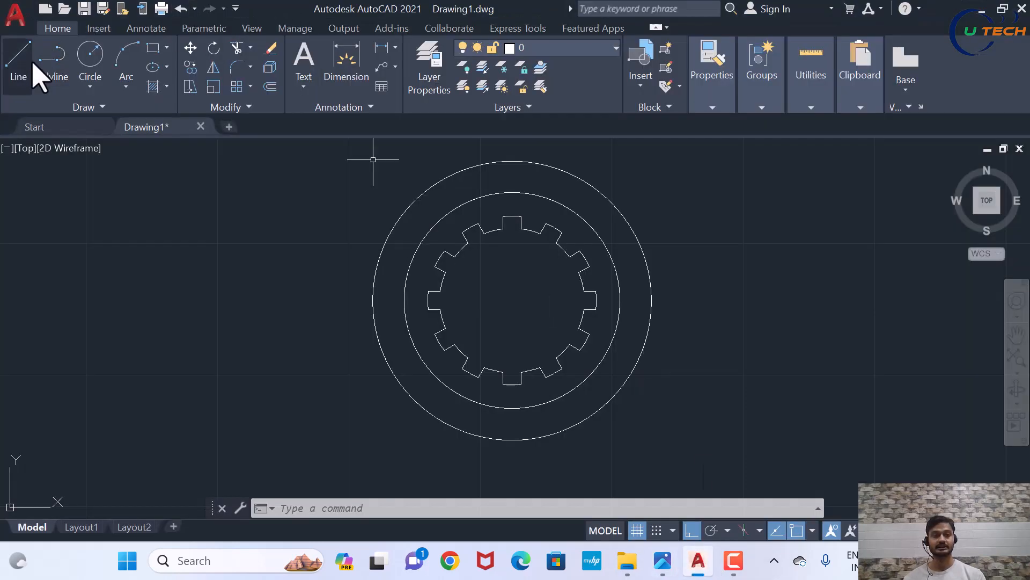
left_click(16, 60)
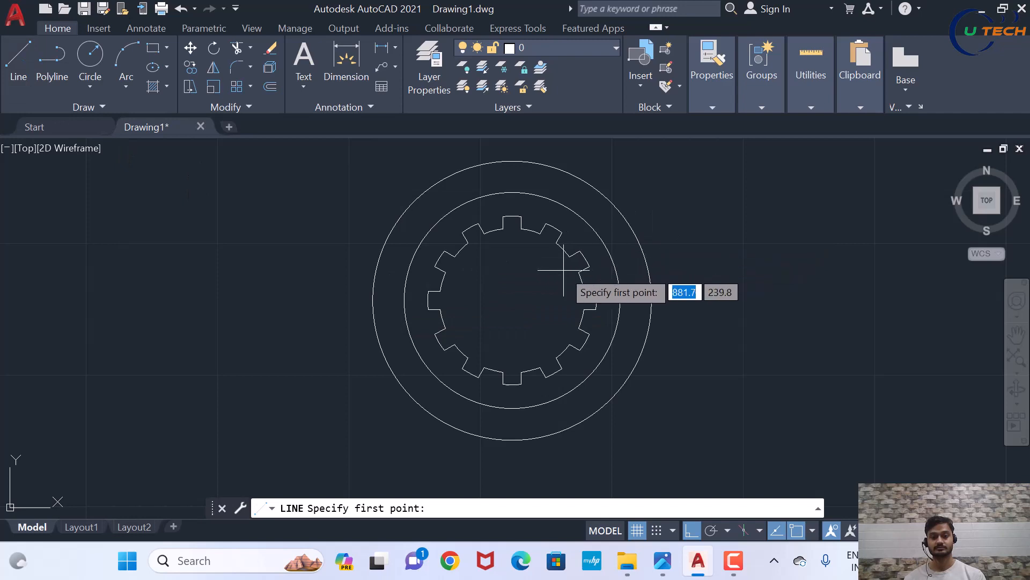
left_click(512, 300)
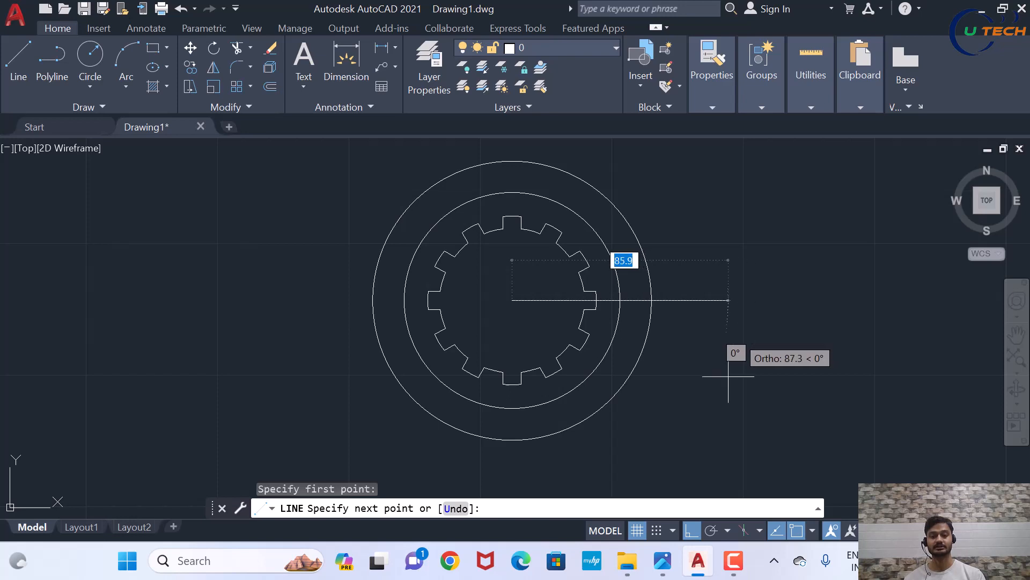
left_click(666, 563)
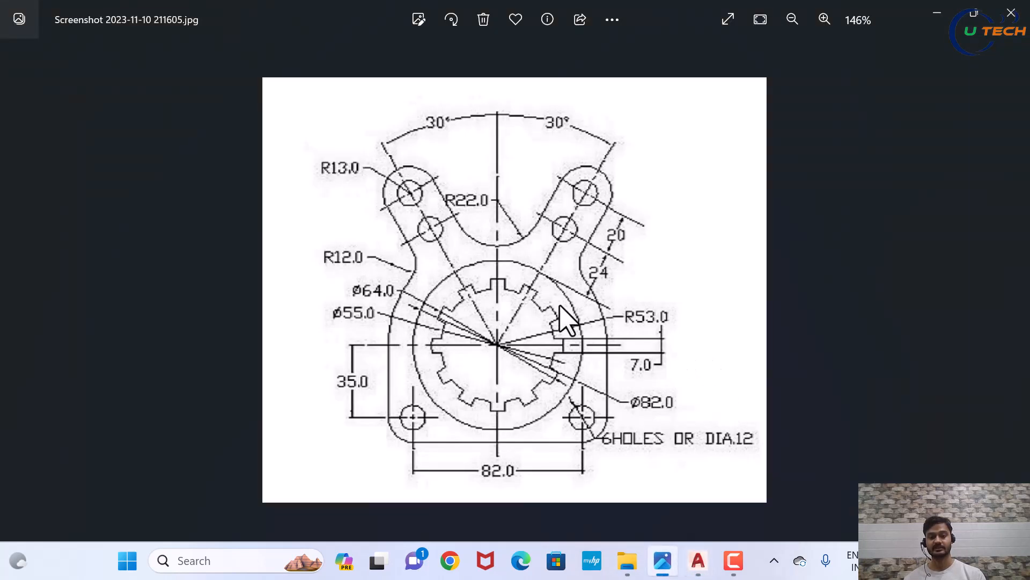
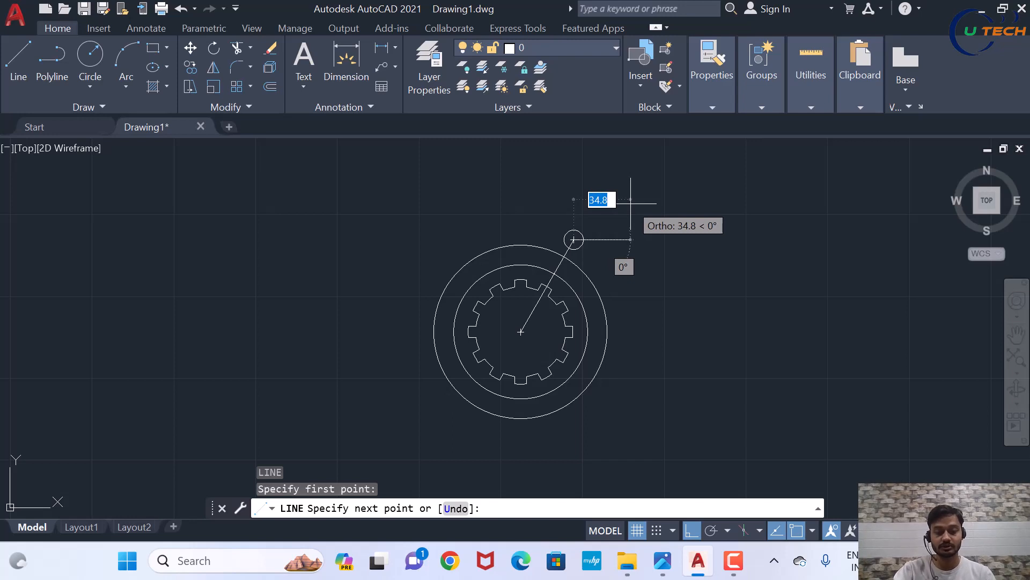
Turn Ortho off and extend the right arm's centerline with a 20 mm line at 60° from the small hole's center
key("F8")
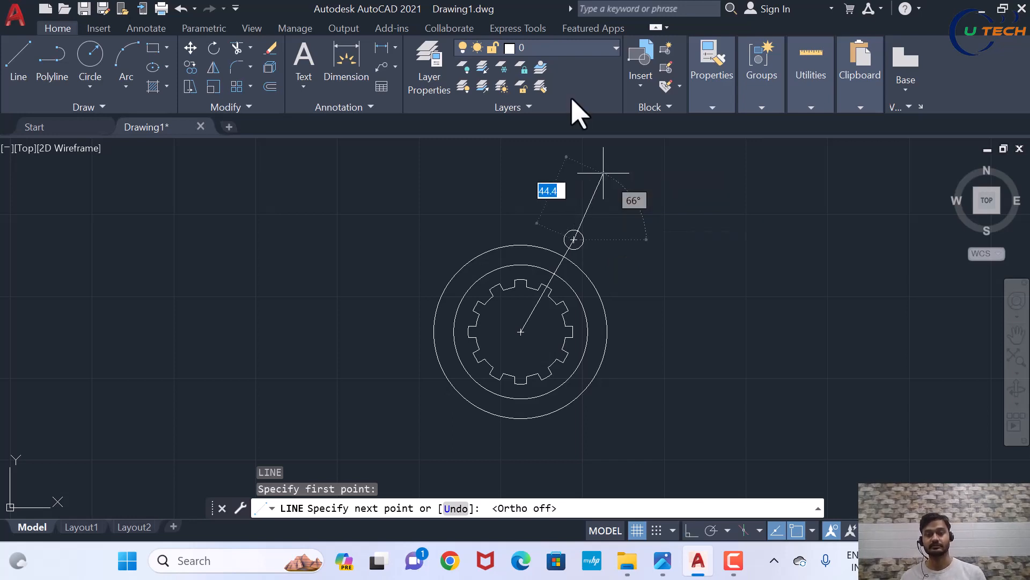
scroll(609, 172, "up", 4)
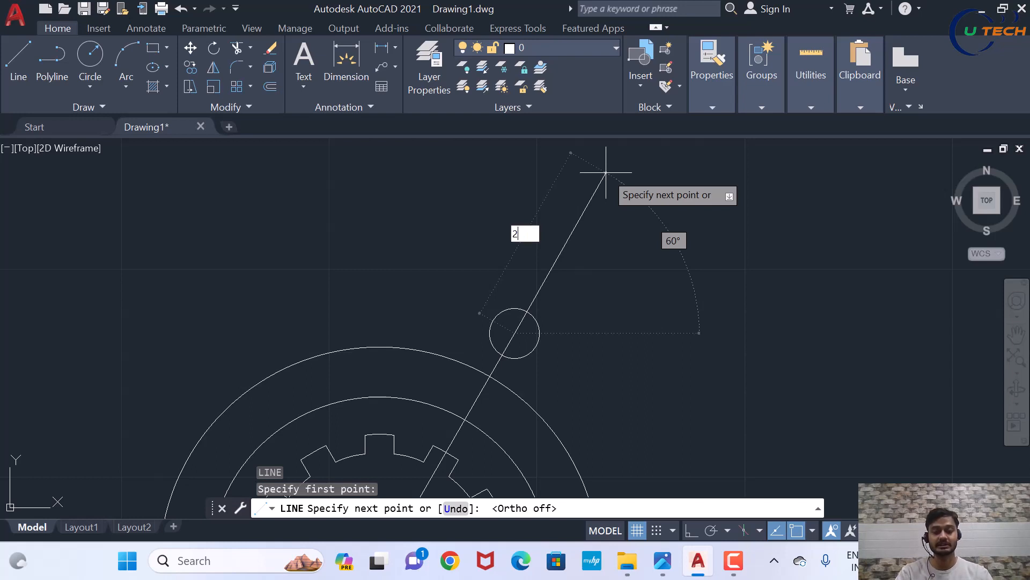
key("Return")
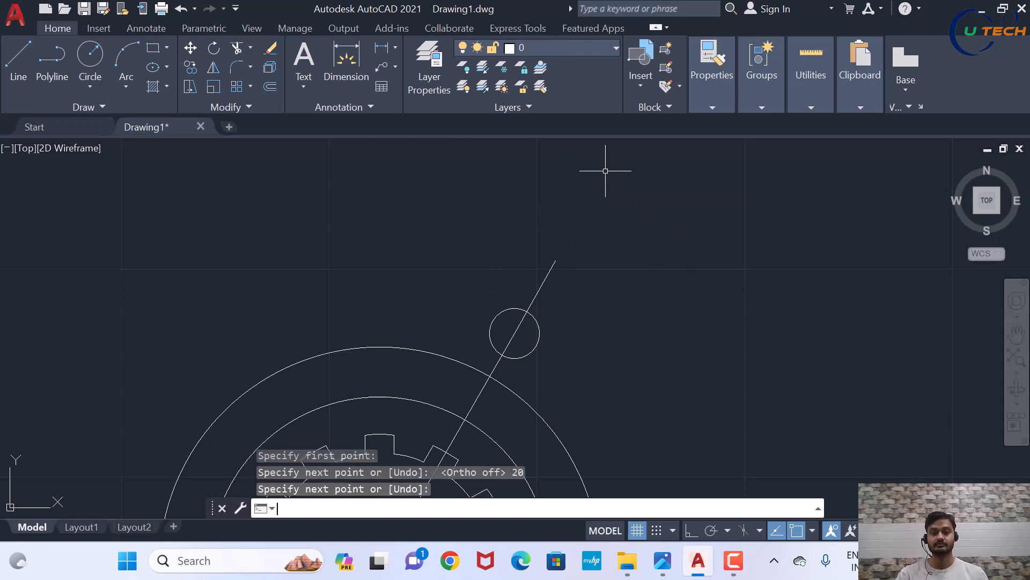
key("Return")
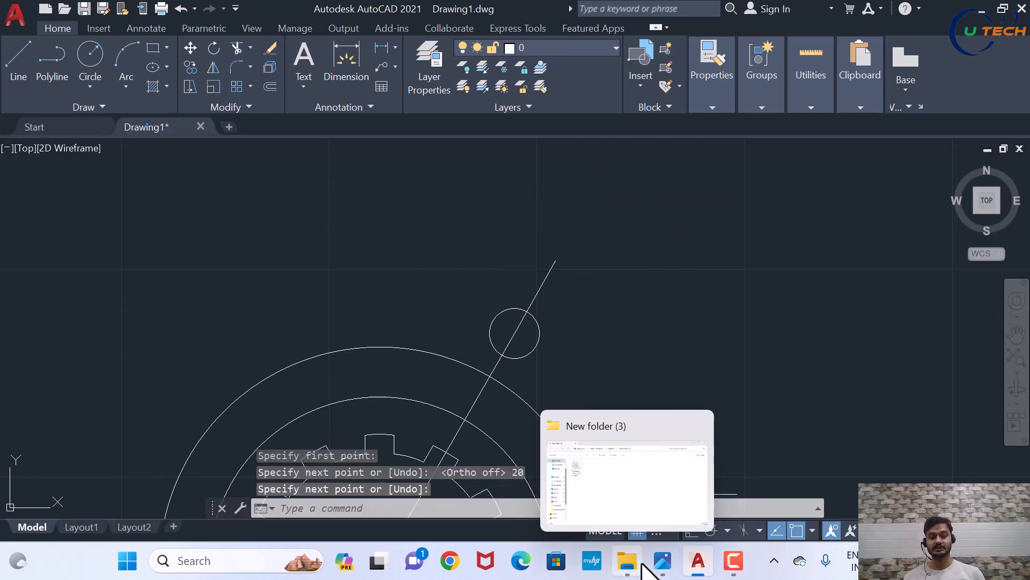
Check the hole size in the reference image, return to AutoCAD and draw a 12 mm diameter circle at the centerline's outer end
left_click(665, 555)
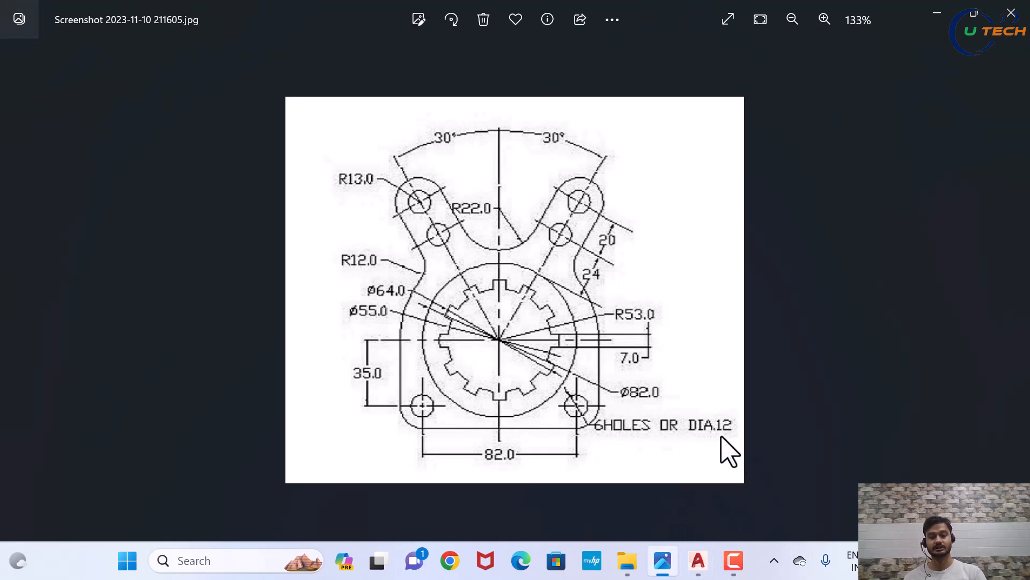
left_click(698, 561)
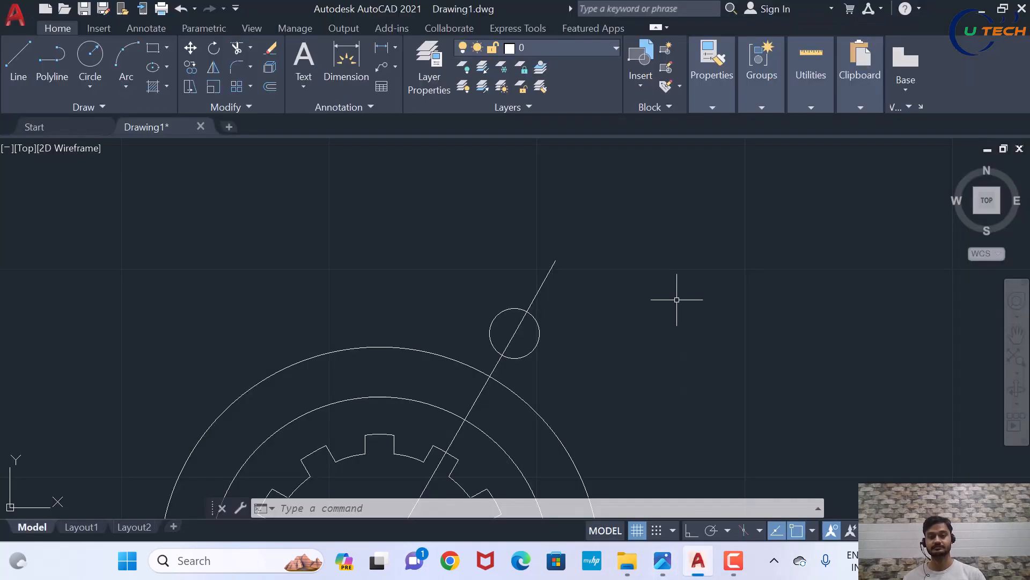
type("c")
key("Return")
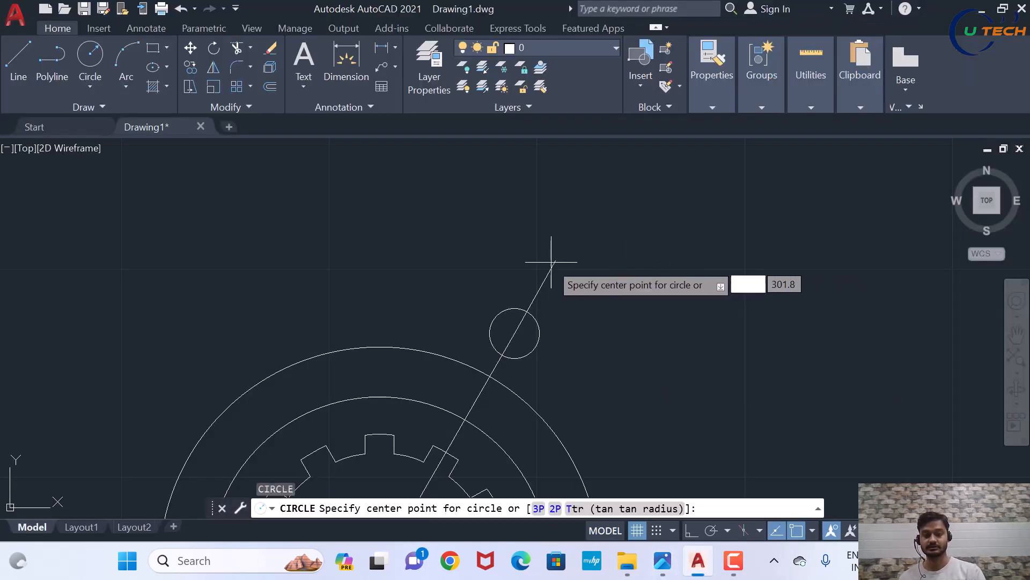
left_click(556, 261)
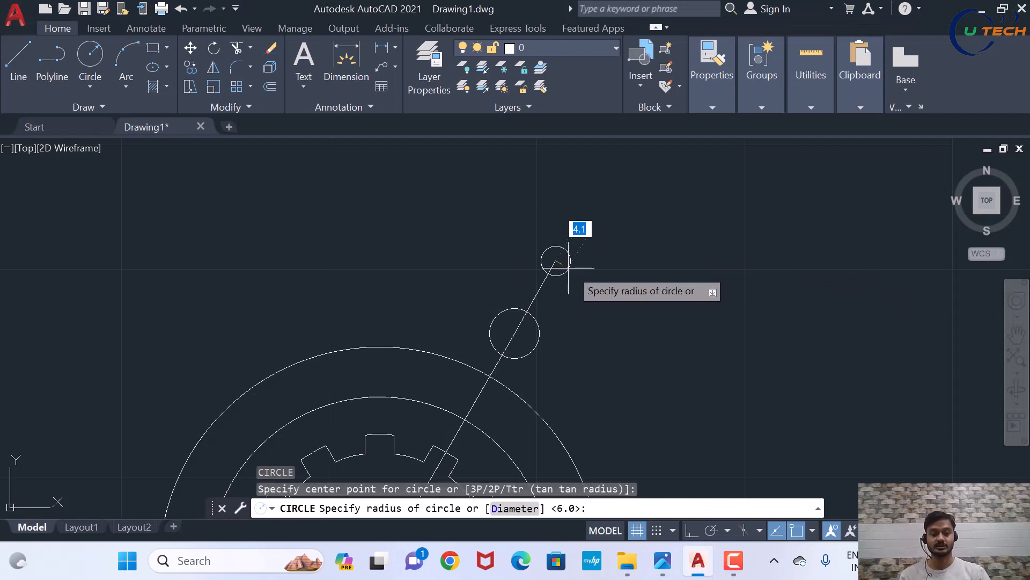
type("d")
key("Return")
type("12")
key("Return")
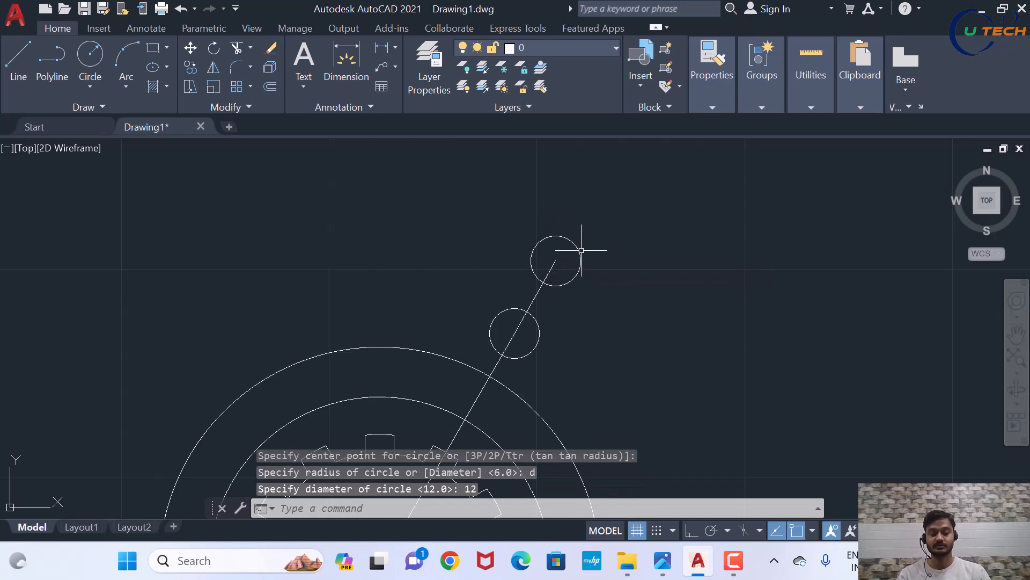
Draw a 13 mm radius circle concentric with the outermost hole of the right arm
key("Return")
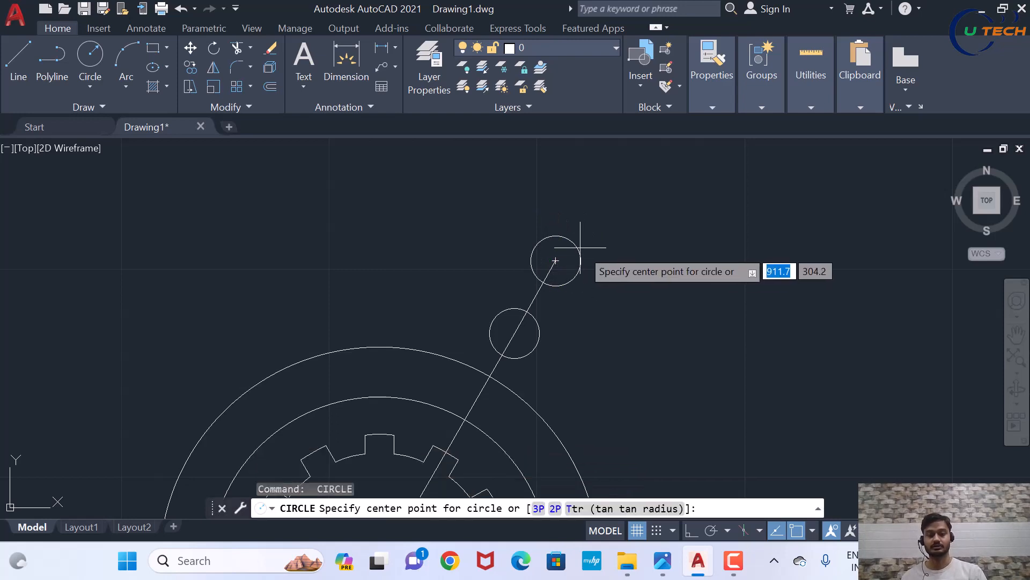
left_click(555, 261)
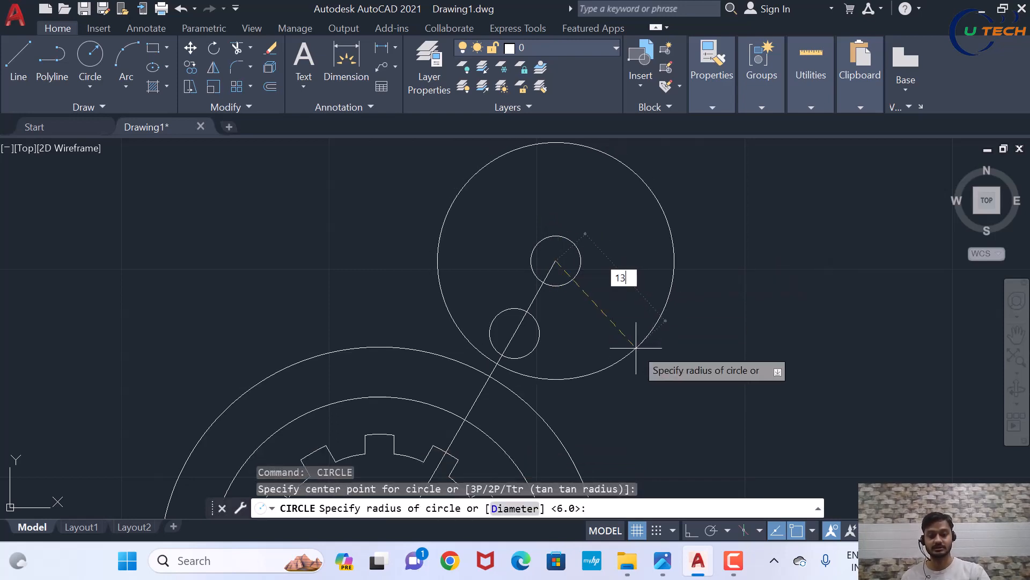
key("Return")
scroll(636, 345, "down", 6)
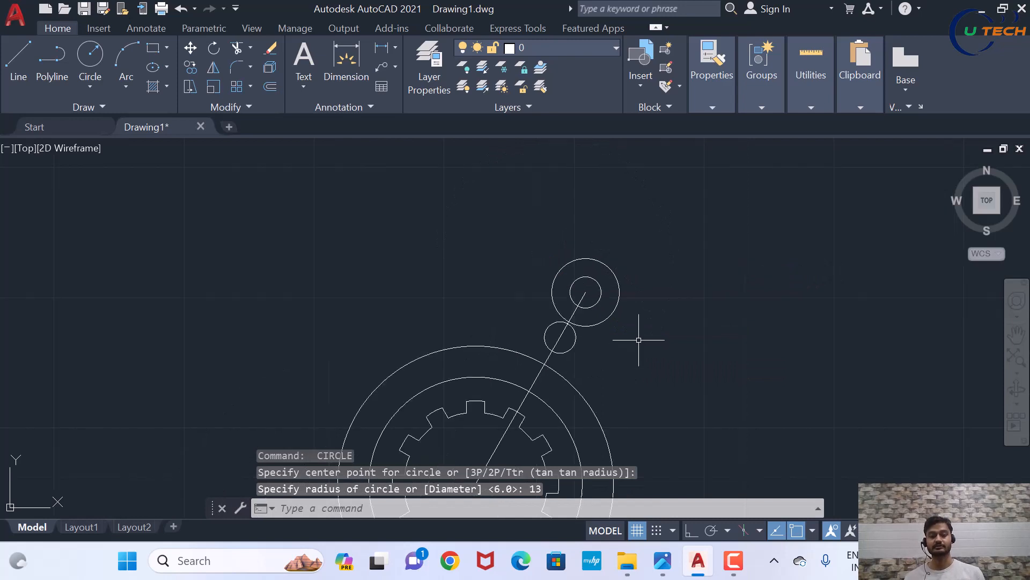
scroll(657, 322, "up", 3)
scroll(661, 296, "down", 3)
scroll(661, 296, "up", 3)
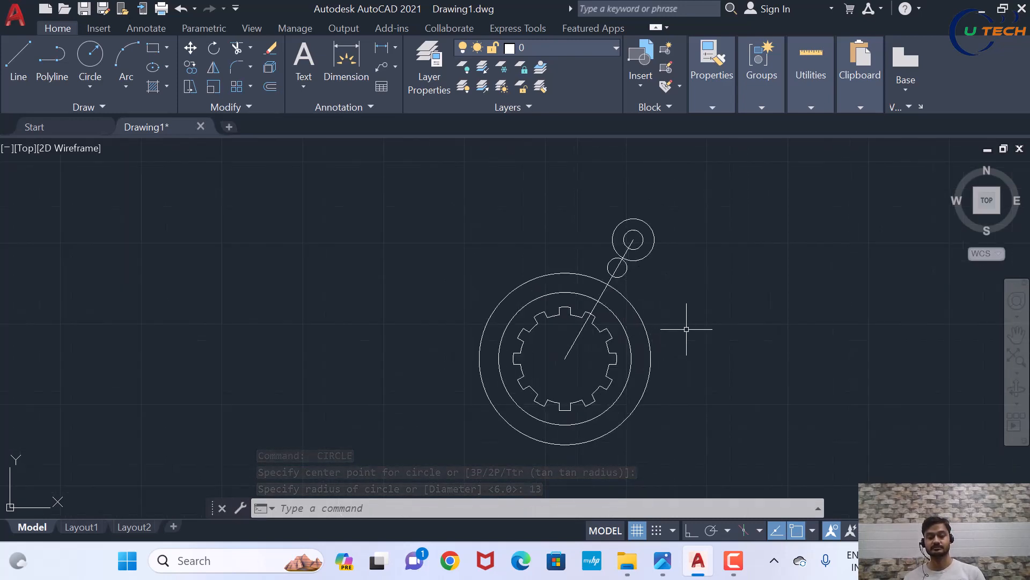
scroll(635, 315, "up", 2)
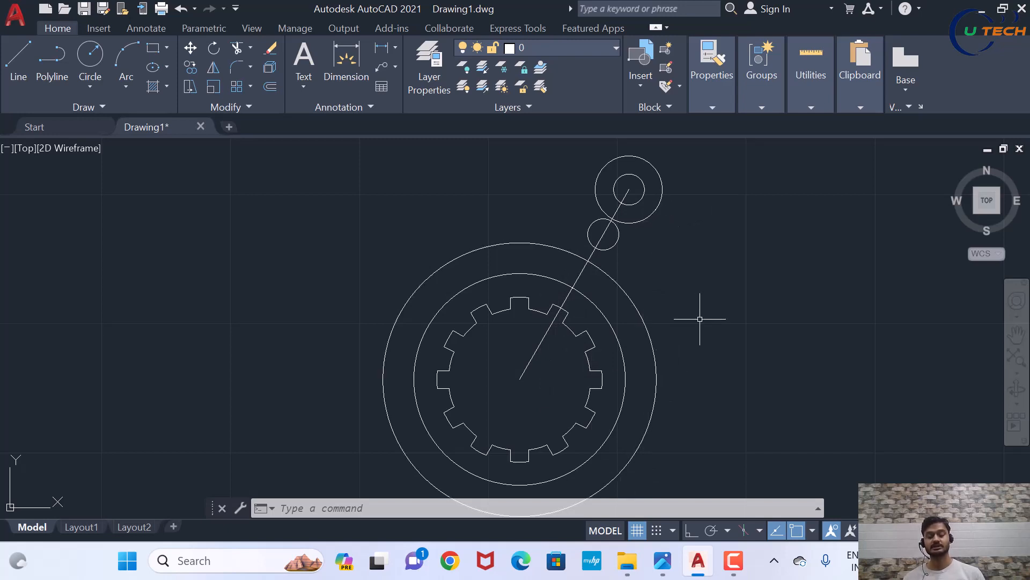
Offset both segments of the arm's centerline 13 mm to the upper-left side
type("o")
key("Return")
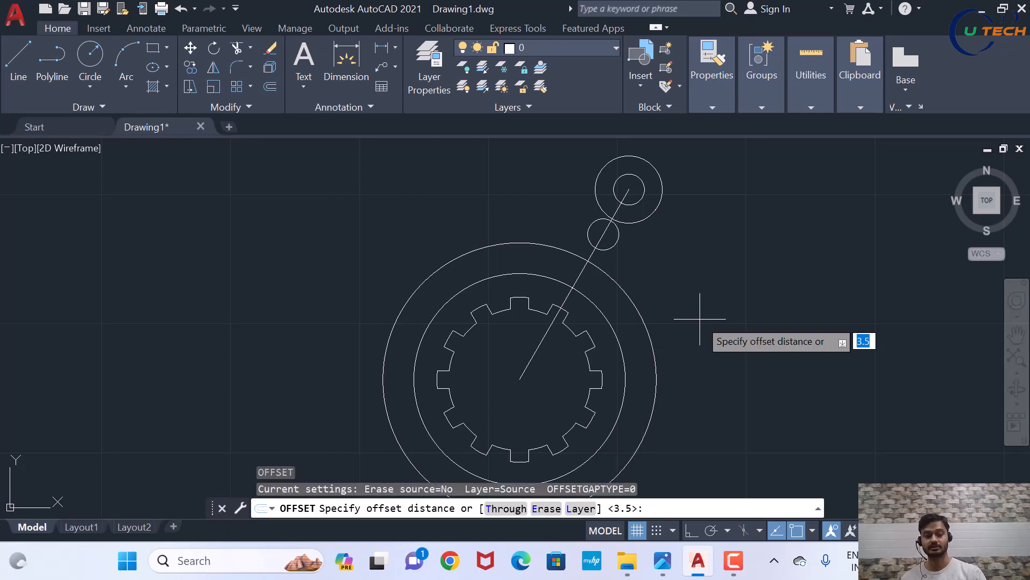
type("13")
key("Return")
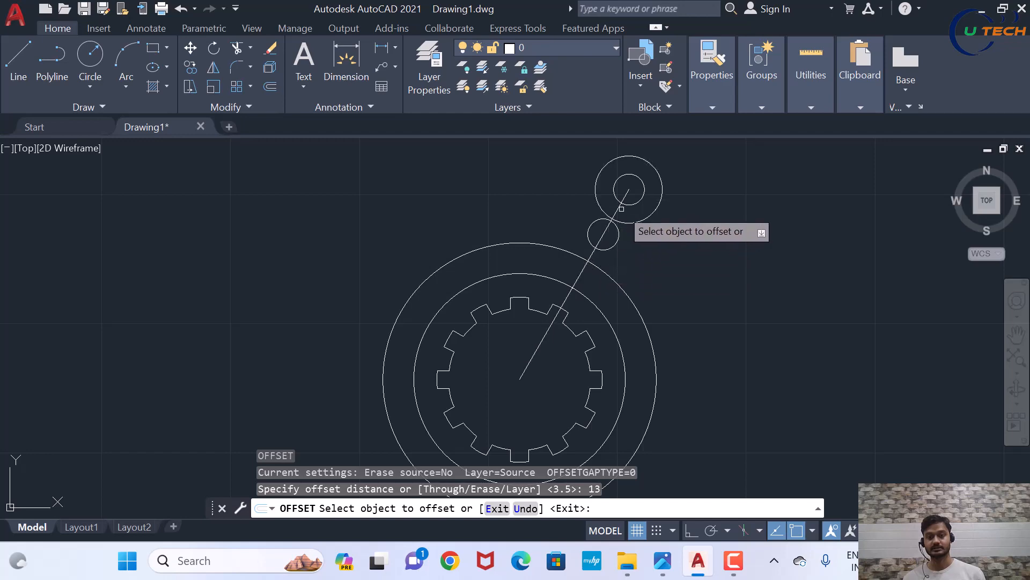
scroll(616, 268, "up", 4)
scroll(634, 231, "down", 5)
scroll(629, 237, "up", 4)
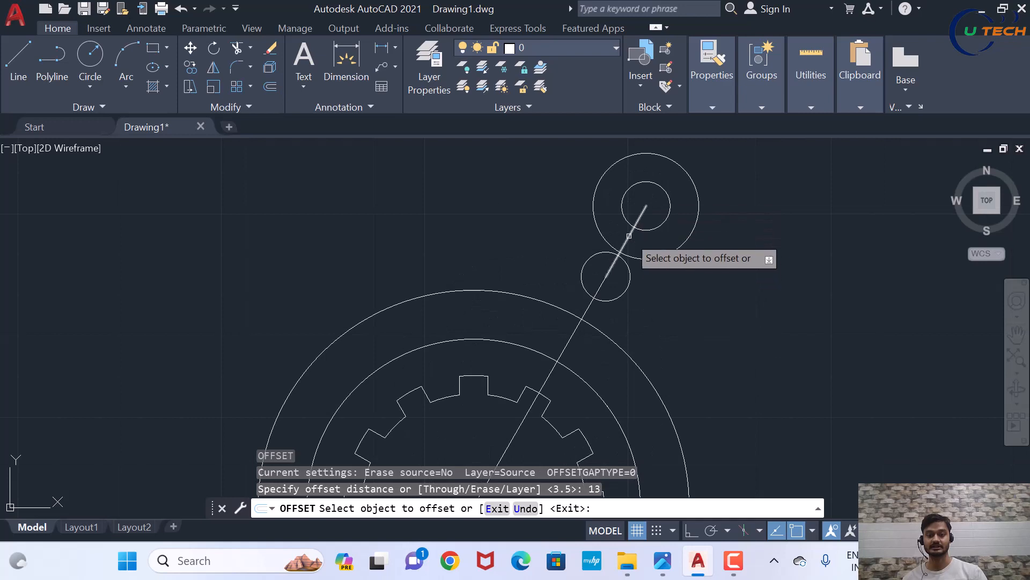
left_click(629, 236)
left_click(573, 271)
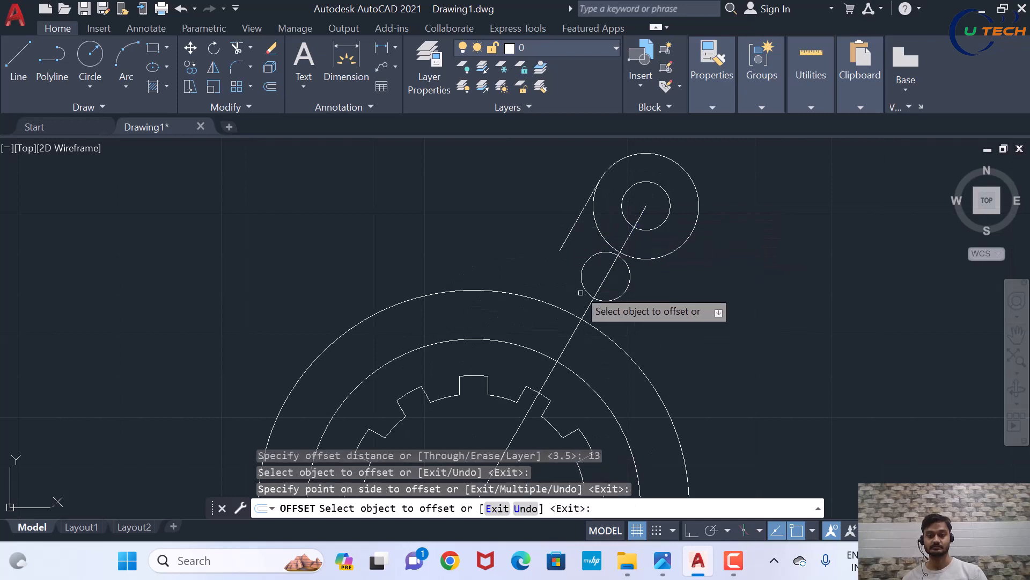
left_click(588, 308)
left_click(562, 304)
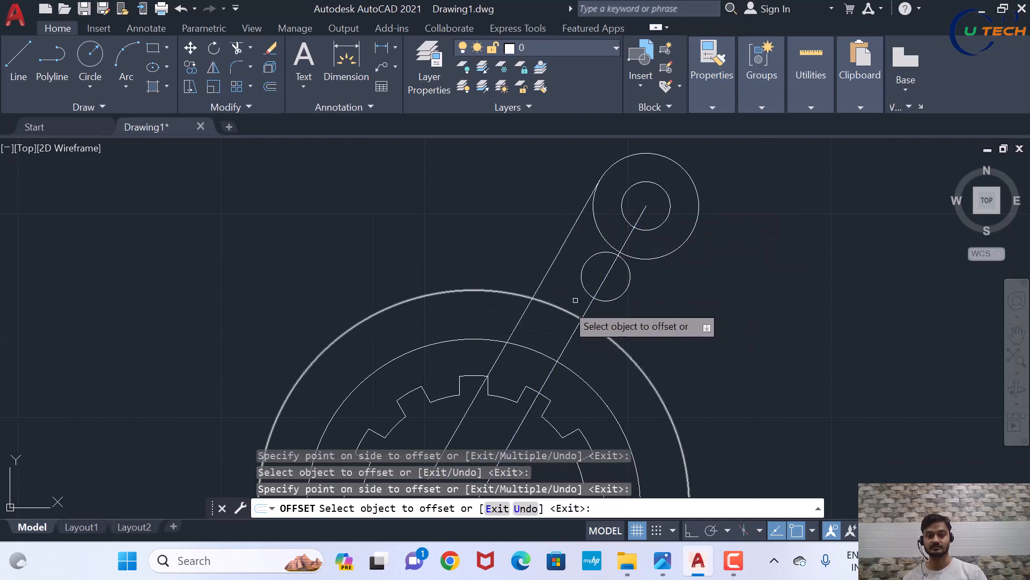
Offset both centerline segments by the same 13 mm to the lower-right side and end the Offset command
scroll(692, 289, "down", 3)
scroll(655, 253, "up", 5)
left_click(625, 232)
left_click(674, 291)
left_click(587, 302)
left_click(604, 293)
scroll(796, 253, "down", 3)
scroll(757, 287, "up", 4)
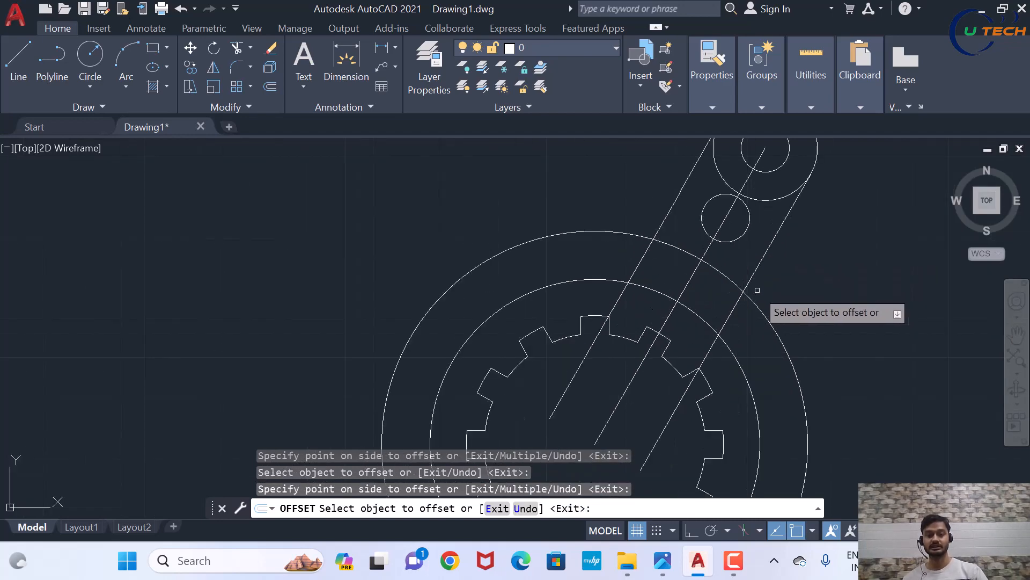
key("Escape")
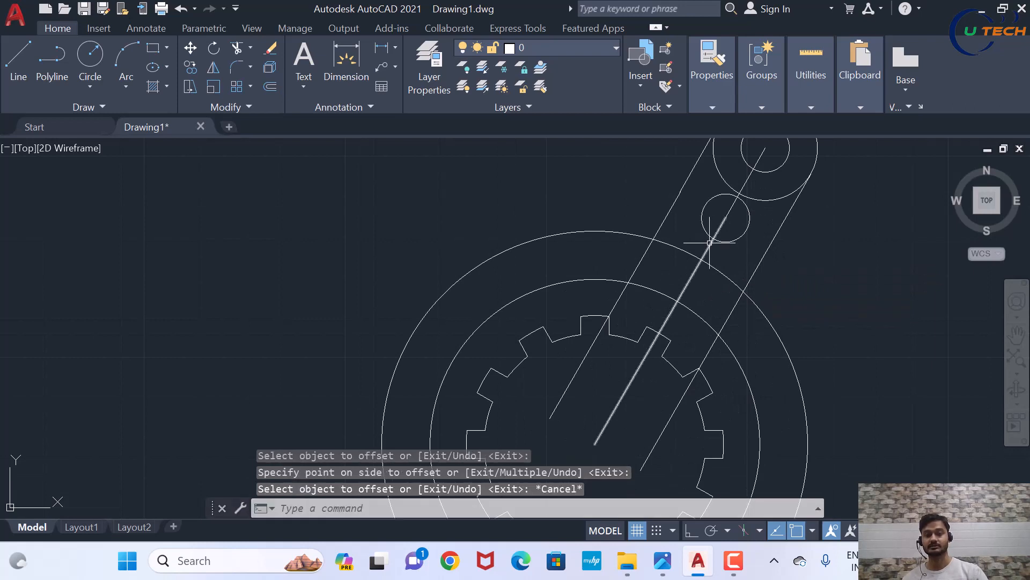
Erase the two centerline segments running through the right arm's holes
left_click(709, 243)
left_click(749, 182)
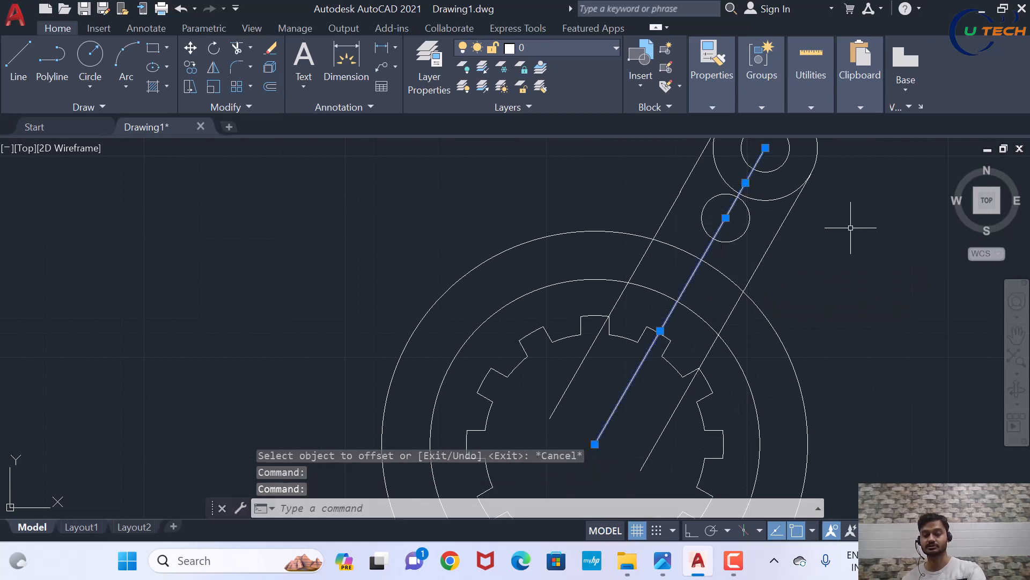
key("Delete")
scroll(851, 227, "down", 2)
scroll(807, 273, "up", 8)
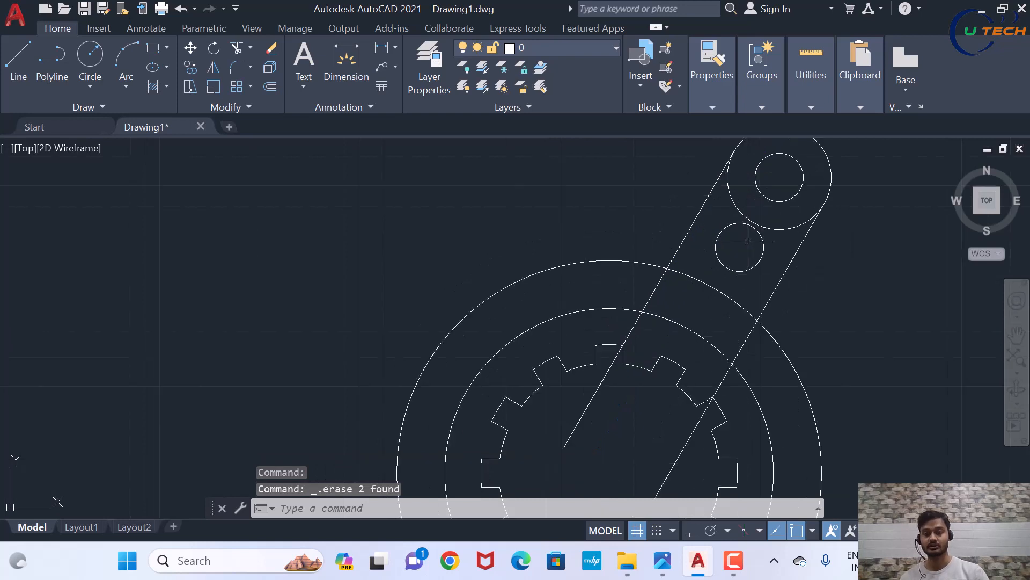
scroll(740, 234, "down", 6)
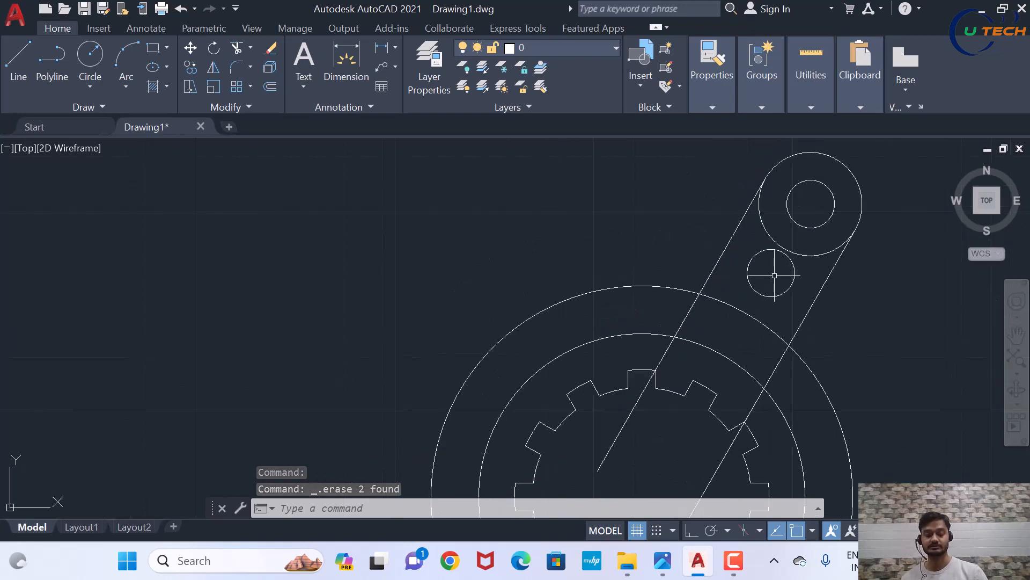
Try to join the two line segments forming the arm's left edge
type("j")
key("Return")
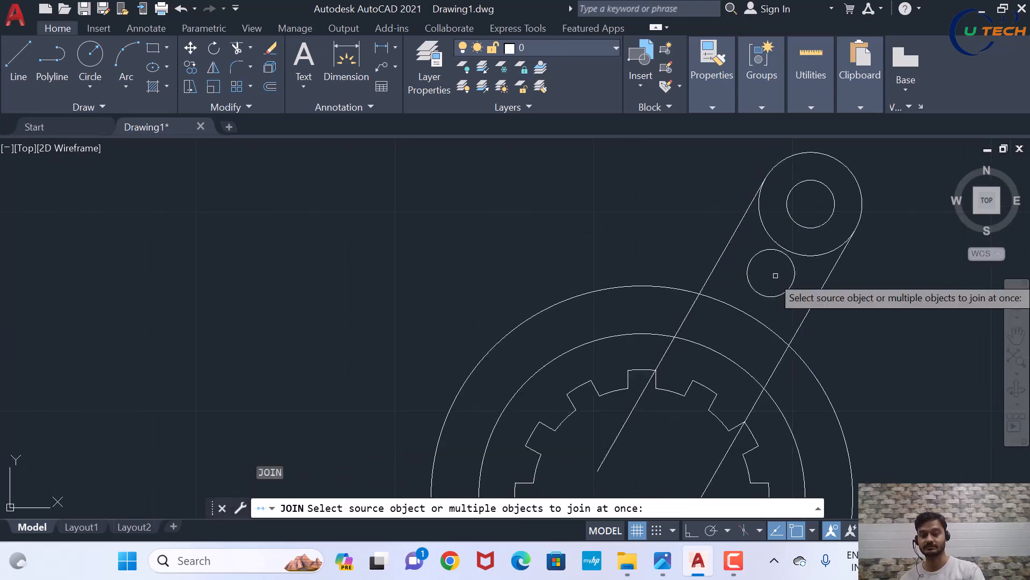
left_click(717, 268)
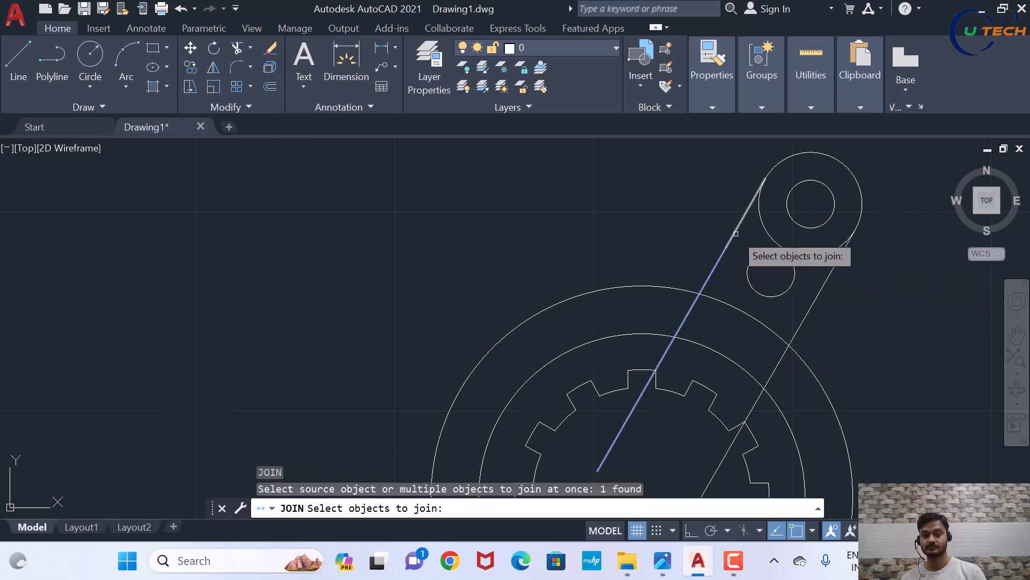
left_click(737, 229)
key("Return")
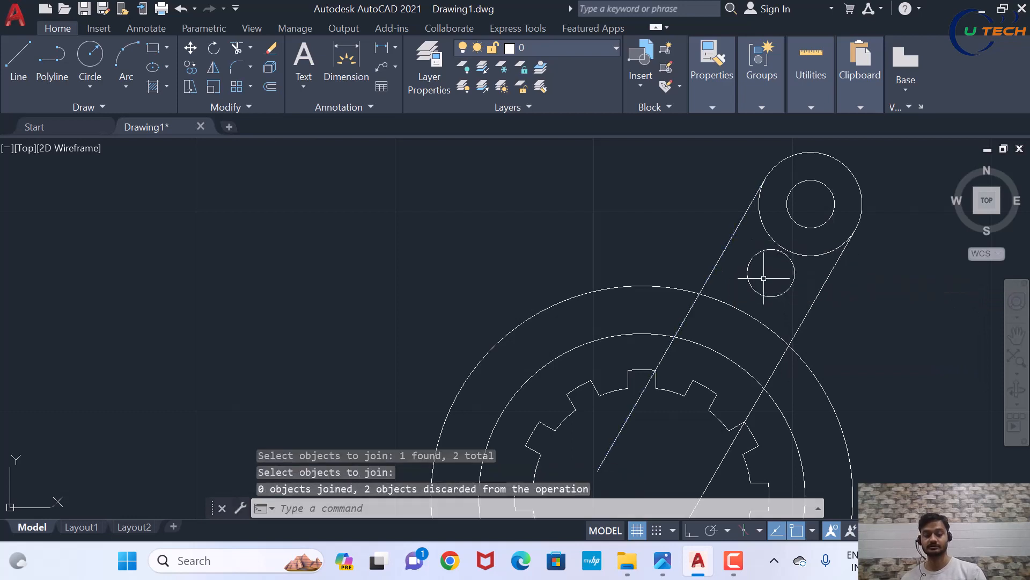
Try to join the two line segments forming the arm's right edge
key("Return")
left_click(827, 279)
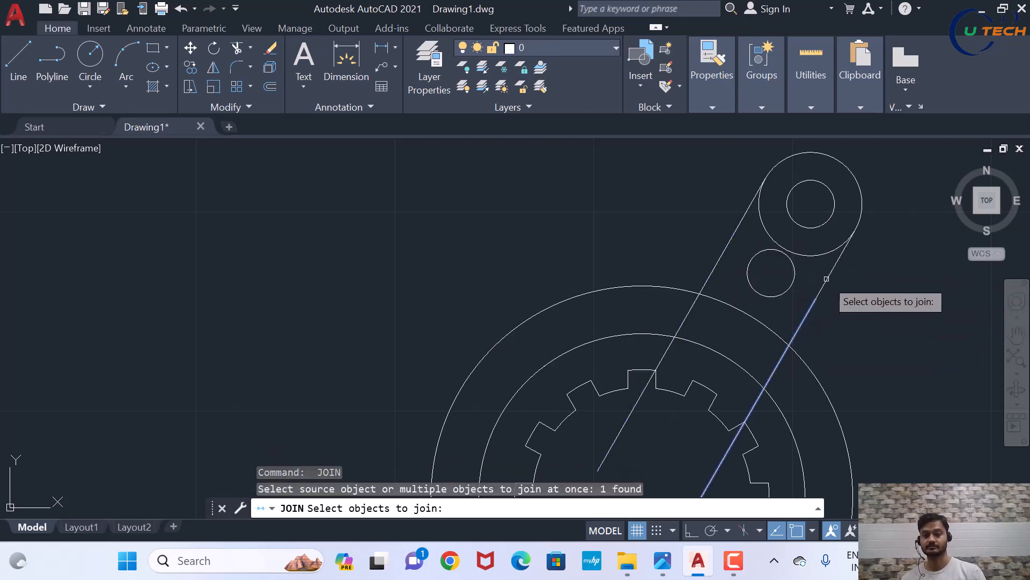
left_click(826, 278)
key("Return")
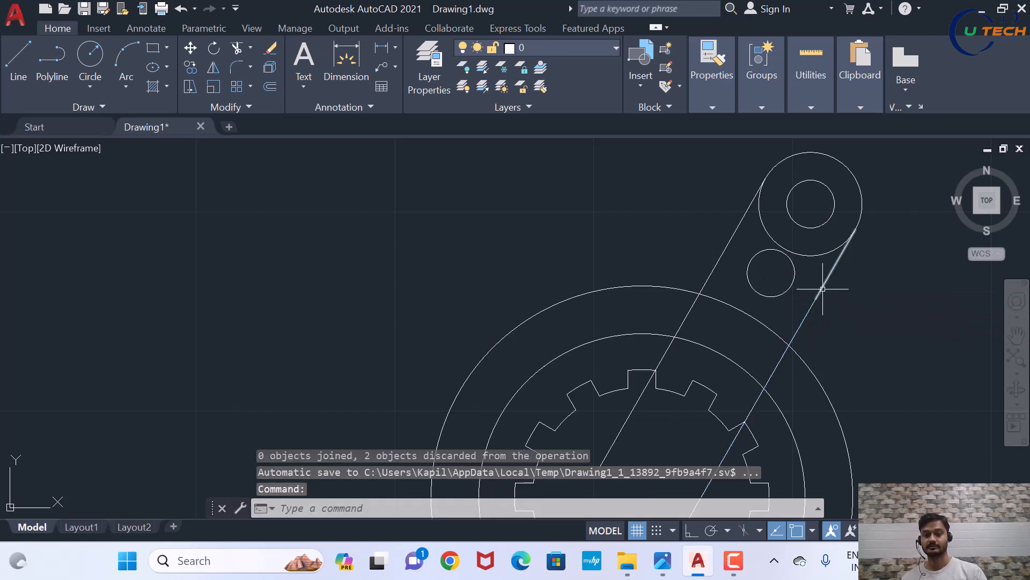
scroll(758, 240, "down", 5)
scroll(729, 268, "up", 2)
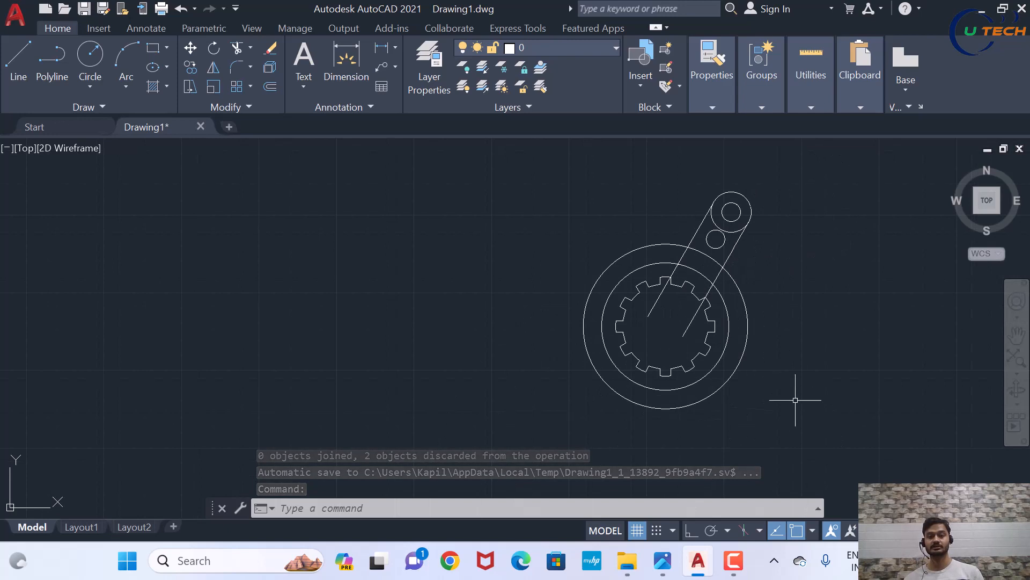
Check the reference image for the layout of the two angled arms, then return to the AutoCAD drawing
mouse_move(688, 562)
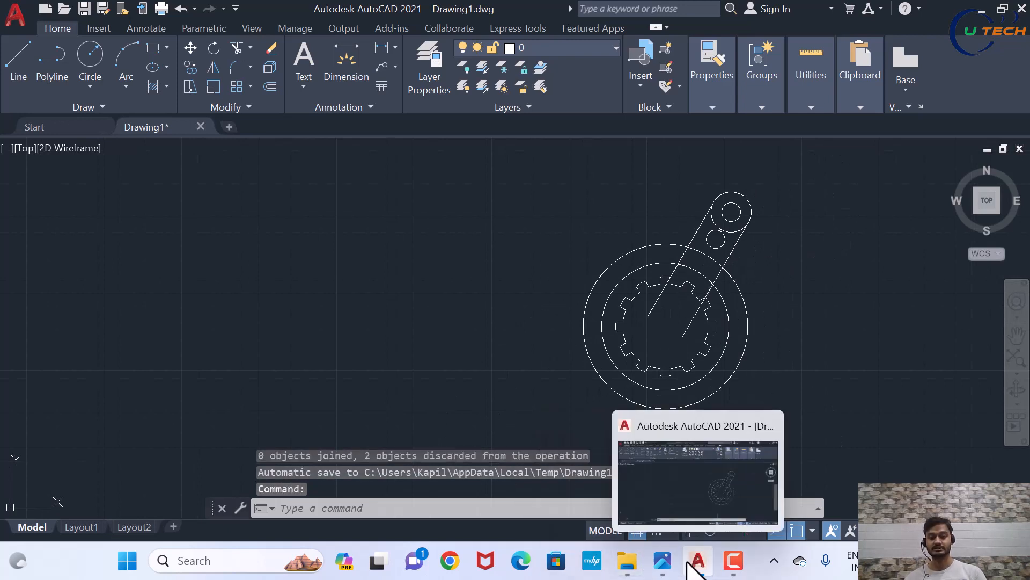
left_click(672, 531)
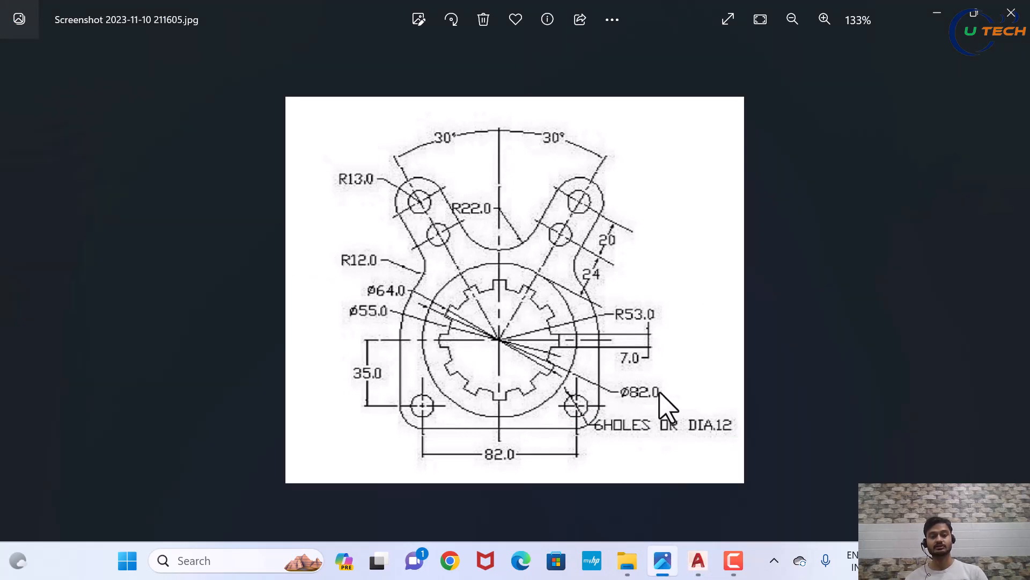
left_click(699, 561)
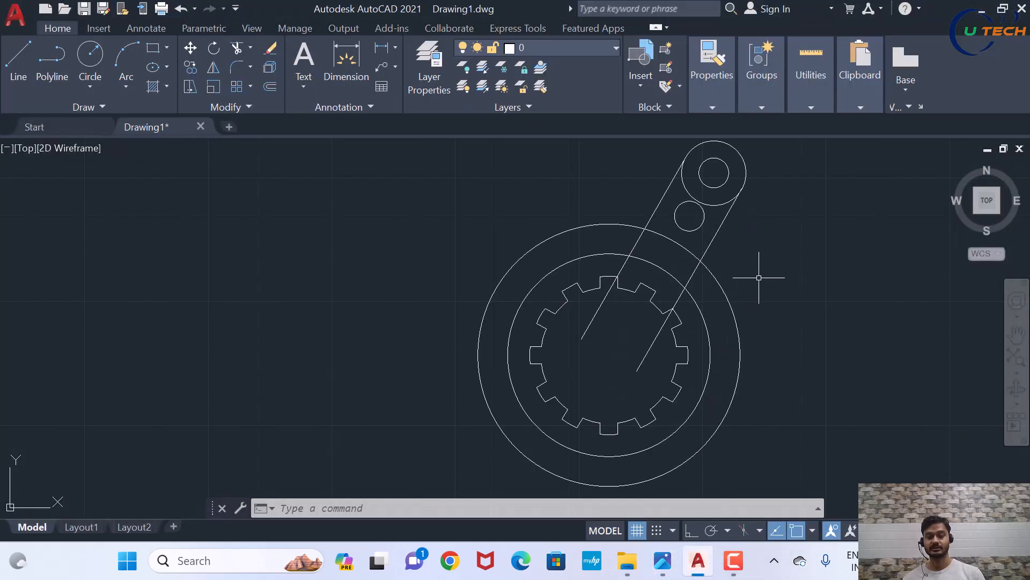
Mirror the right arm's circles and edge lines about the vertical axis through the bore's centre, using Ortho and keeping the originals
type("MI")
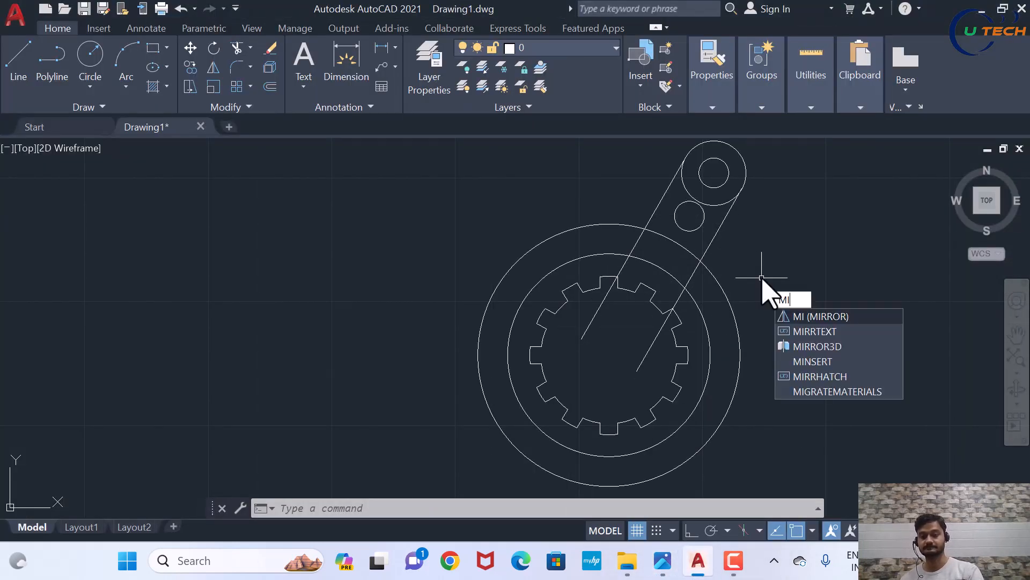
key("Return")
scroll(773, 252, "down", 2)
scroll(770, 221, "up", 4)
scroll(781, 266, "down", 2)
left_click(794, 279)
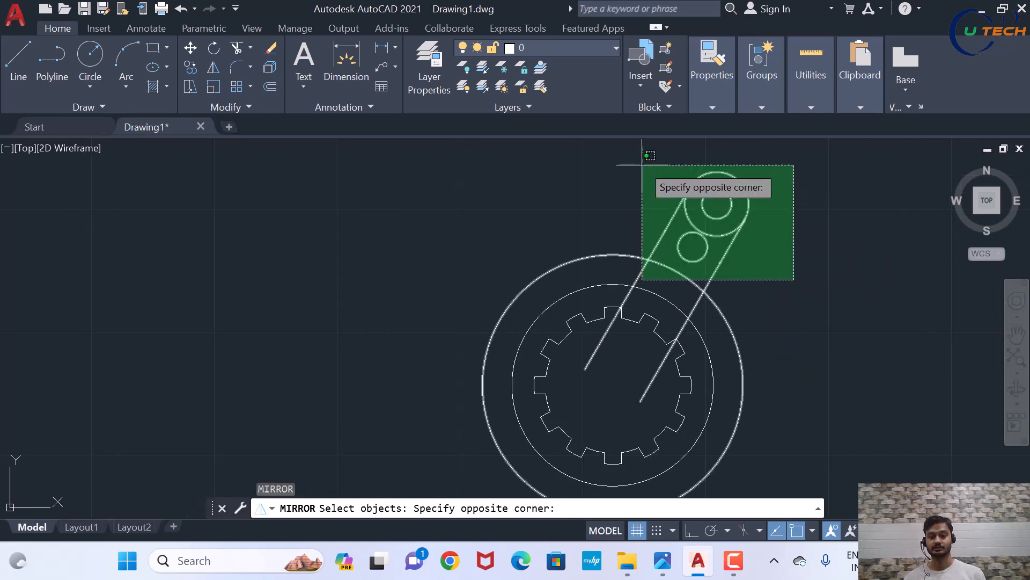
left_click(699, 160)
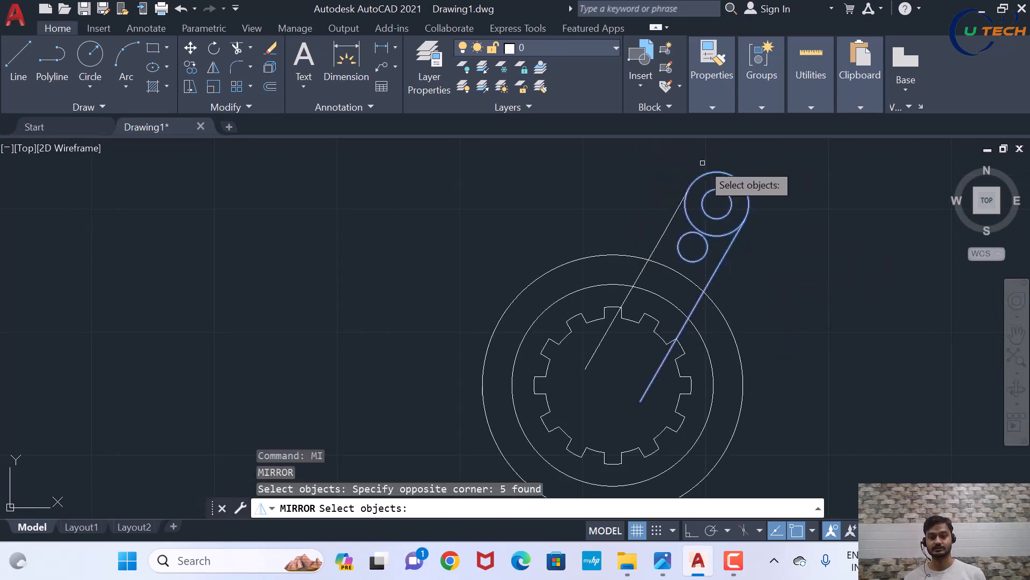
left_click(675, 224)
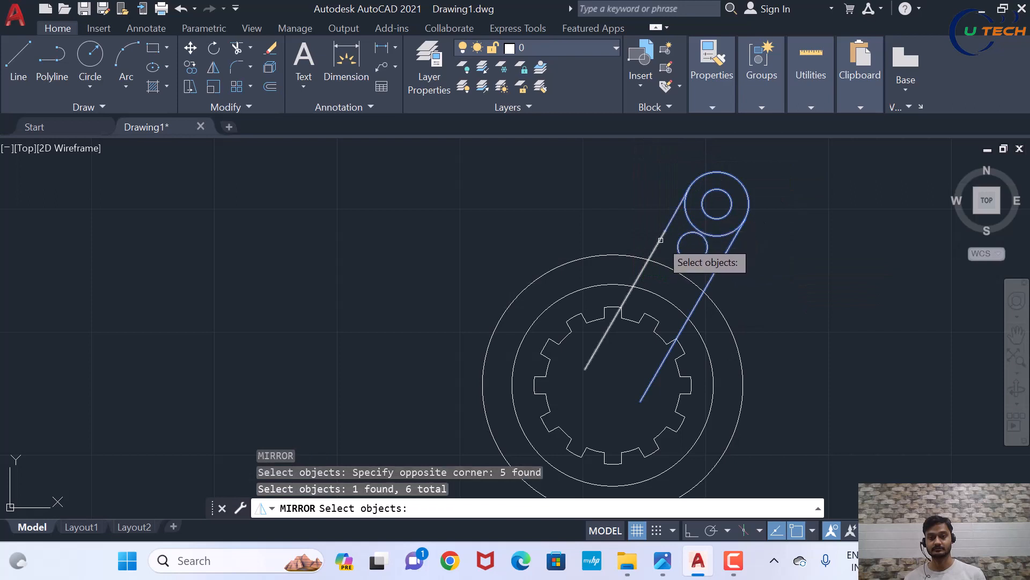
left_click(662, 246)
key("Return")
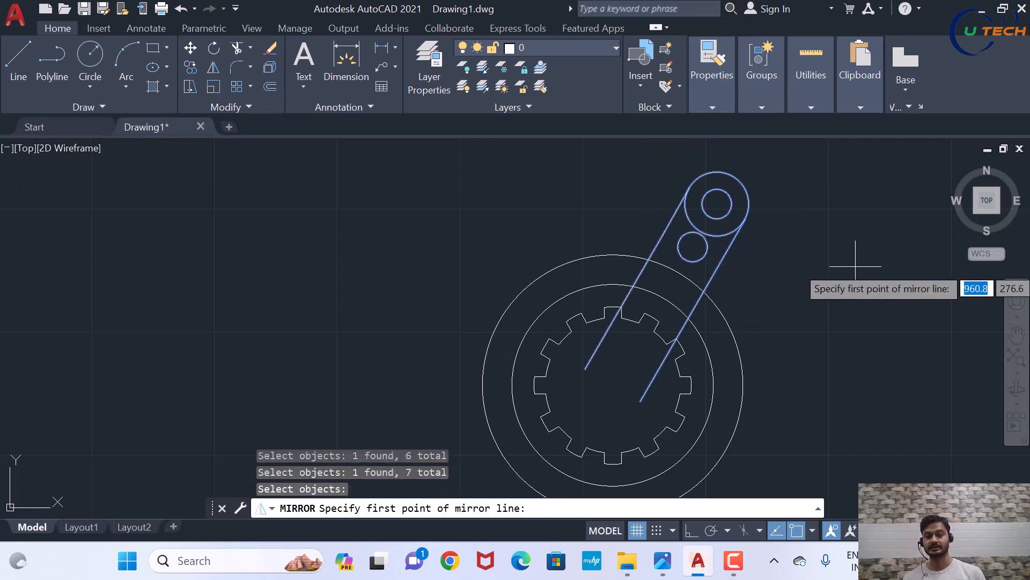
left_click(613, 385)
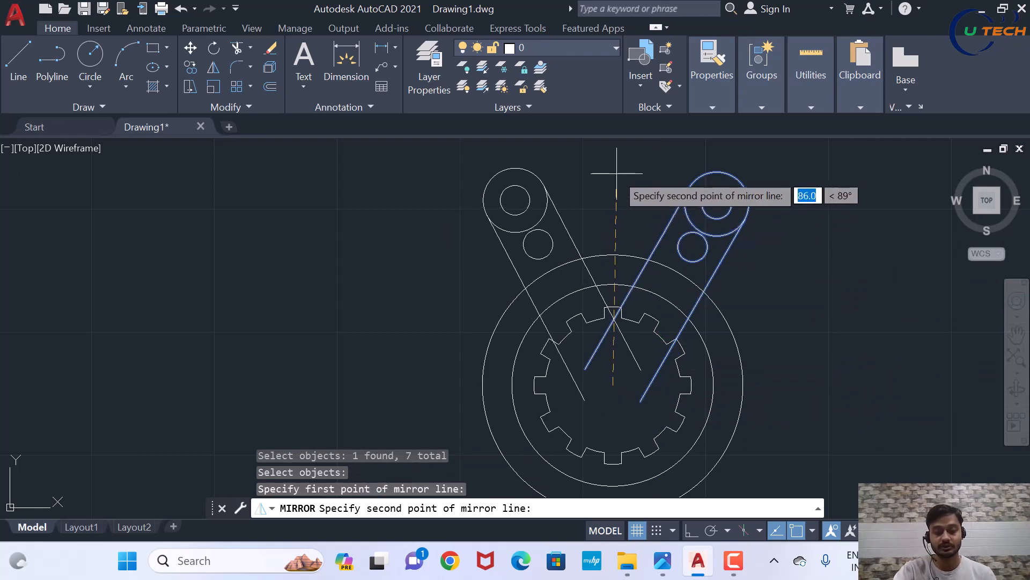
key("F8")
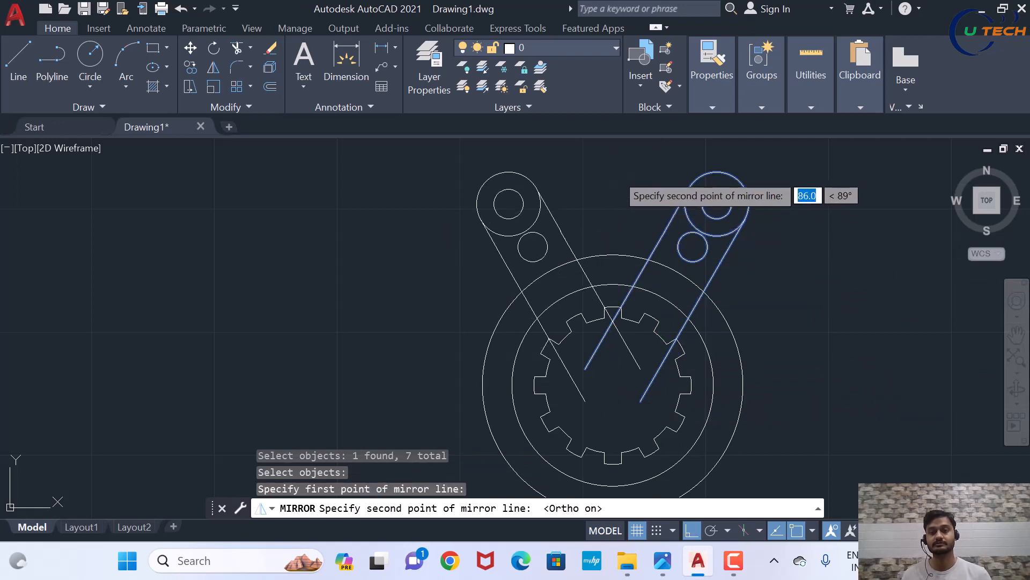
left_click(584, 179)
key("Return")
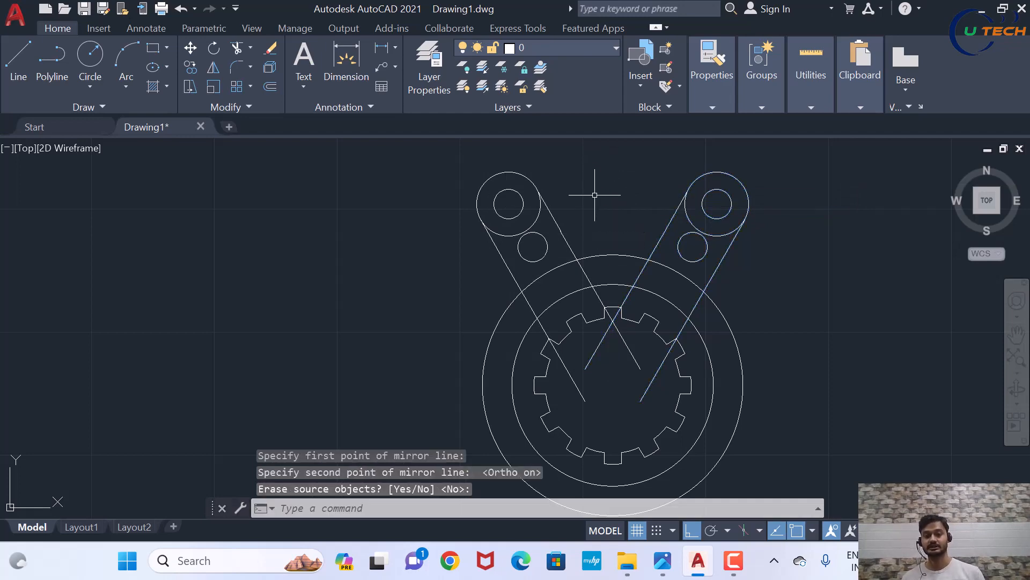
Compare the mirrored arms with the reference image, examining the arc between their inner edges, and return to AutoCAD
scroll(569, 228, "up", 8)
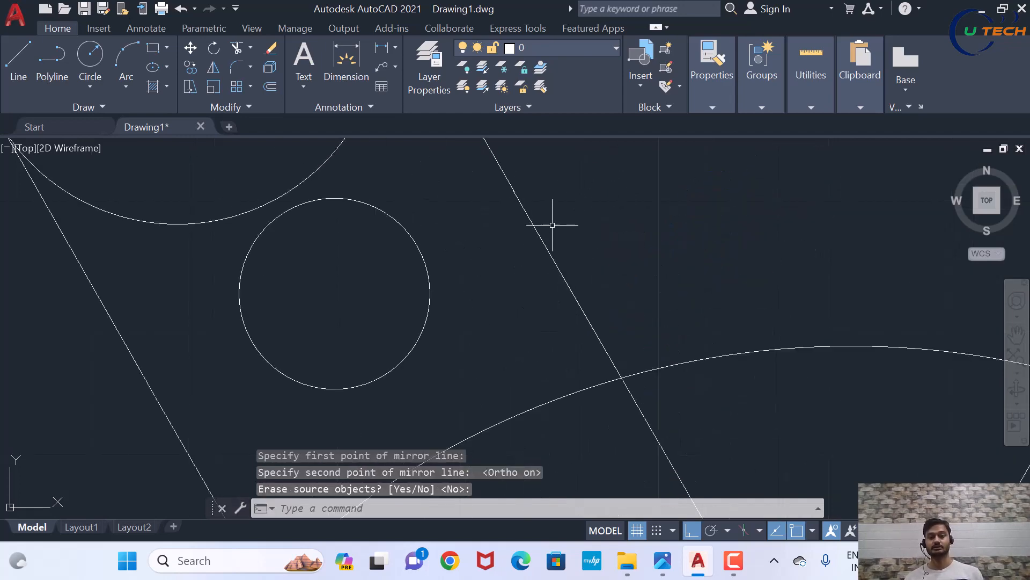
scroll(502, 184, "down", 8)
scroll(428, 195, "up", 3)
scroll(438, 241, "down", 2)
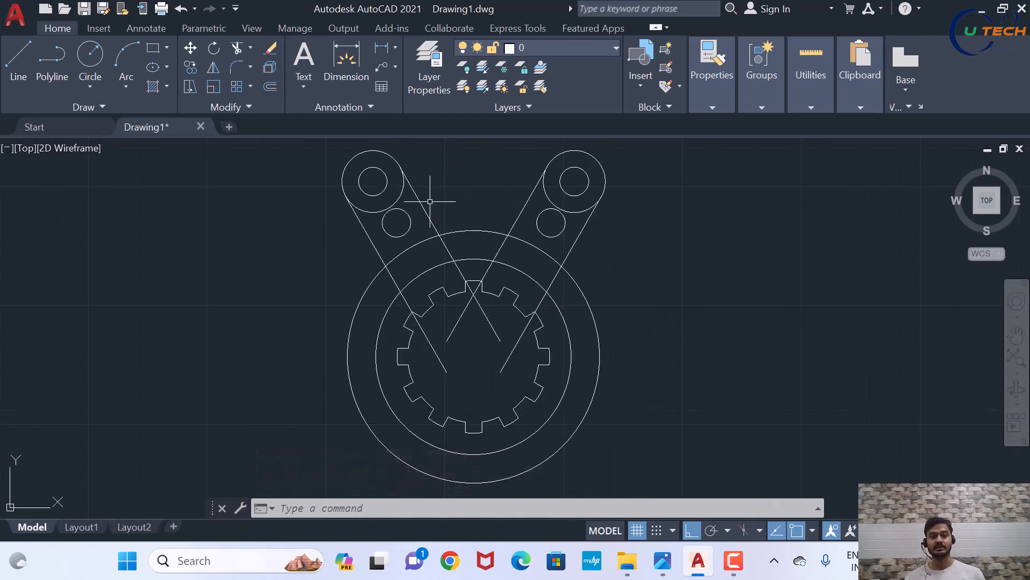
left_click(663, 560)
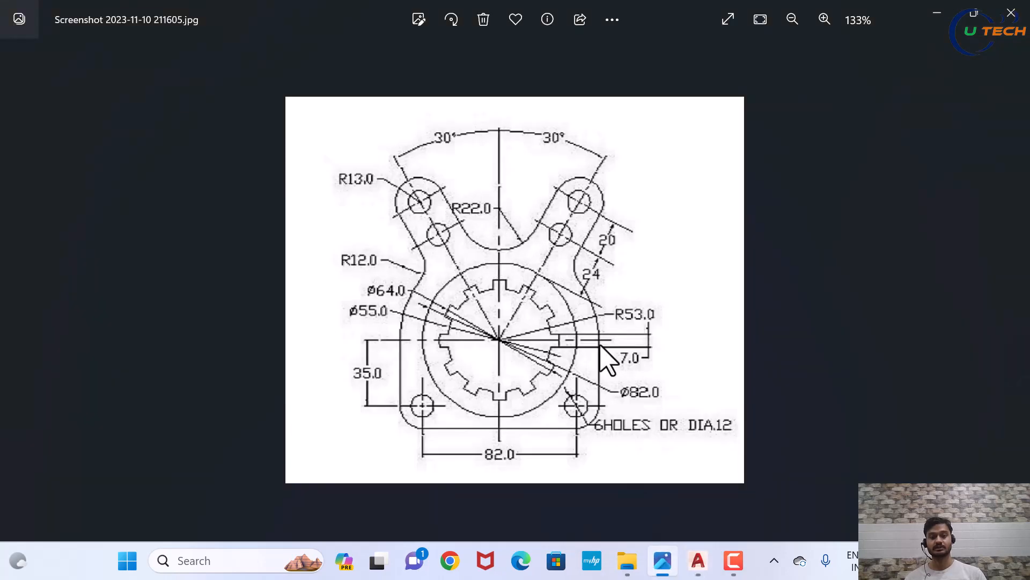
left_click(699, 560)
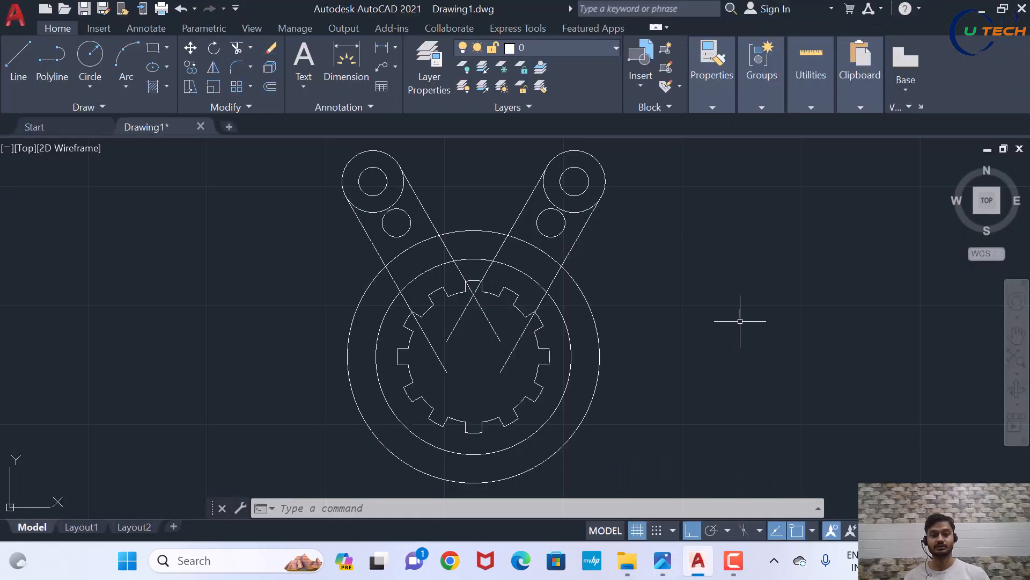
left_click(663, 561)
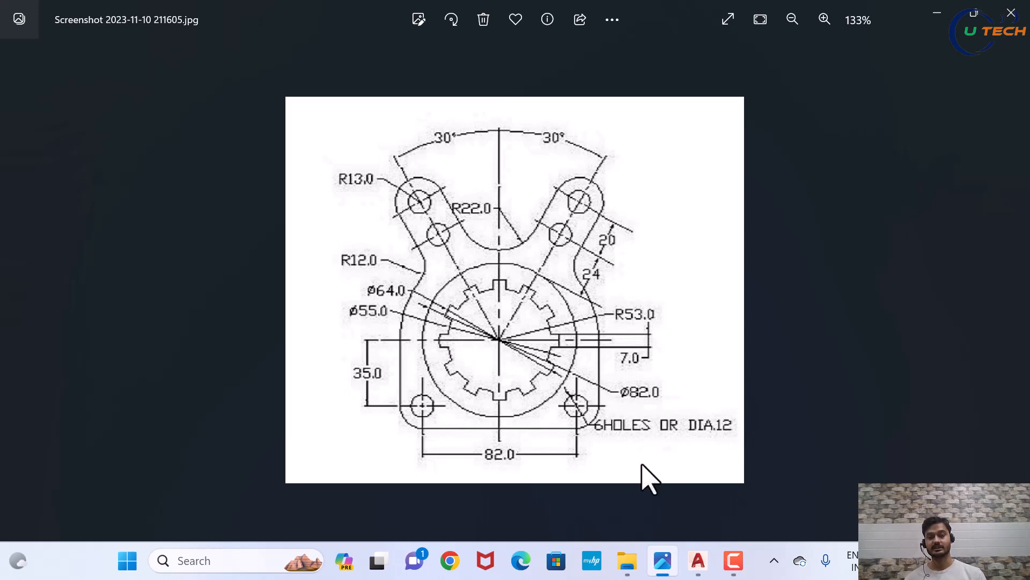
left_click(698, 561)
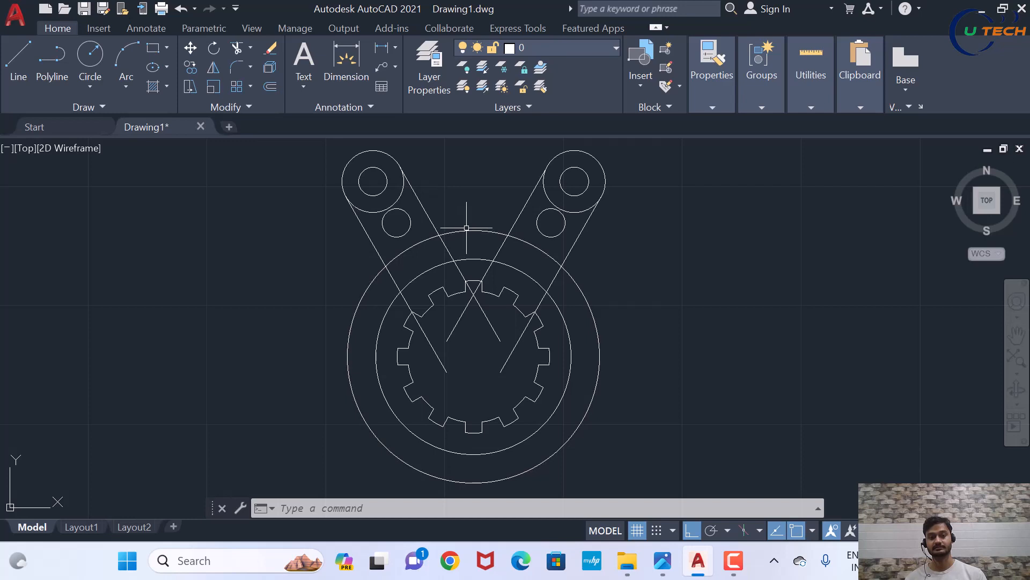
Draw a tan-tan-radius circle of radius 22 mm tangent to the inner edge lines of both arms
type("c")
key("Return")
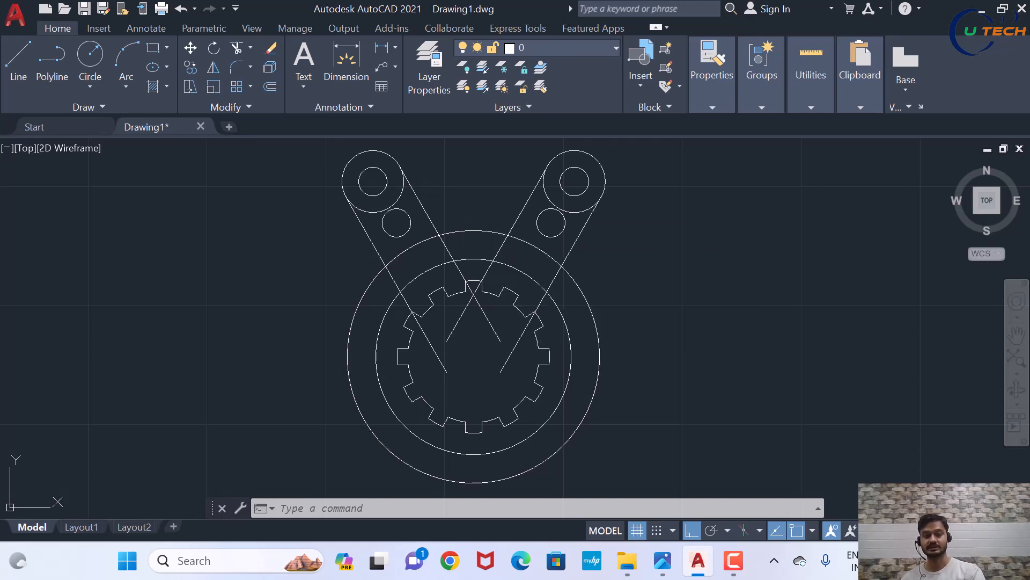
left_click(663, 560)
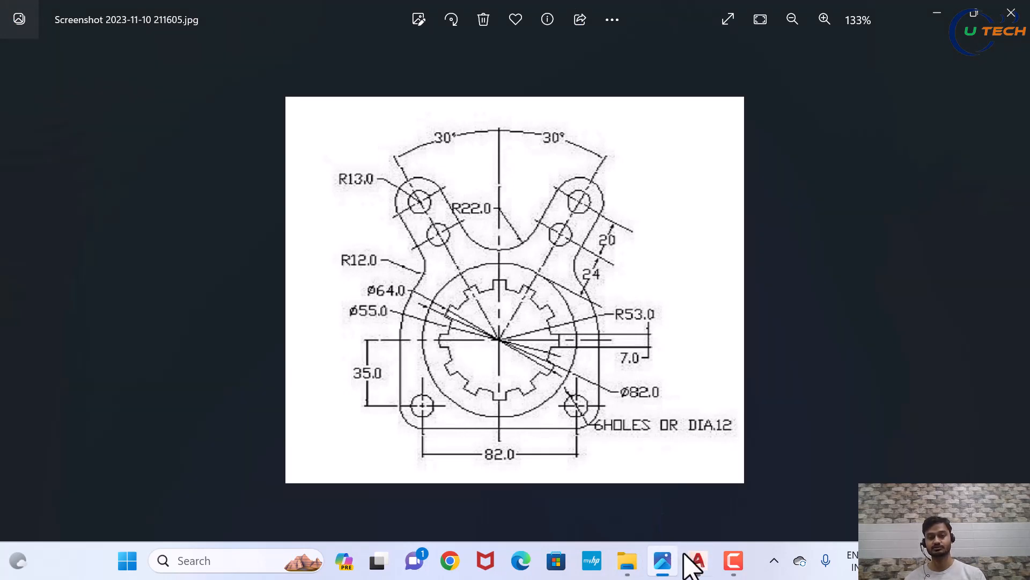
left_click(699, 563)
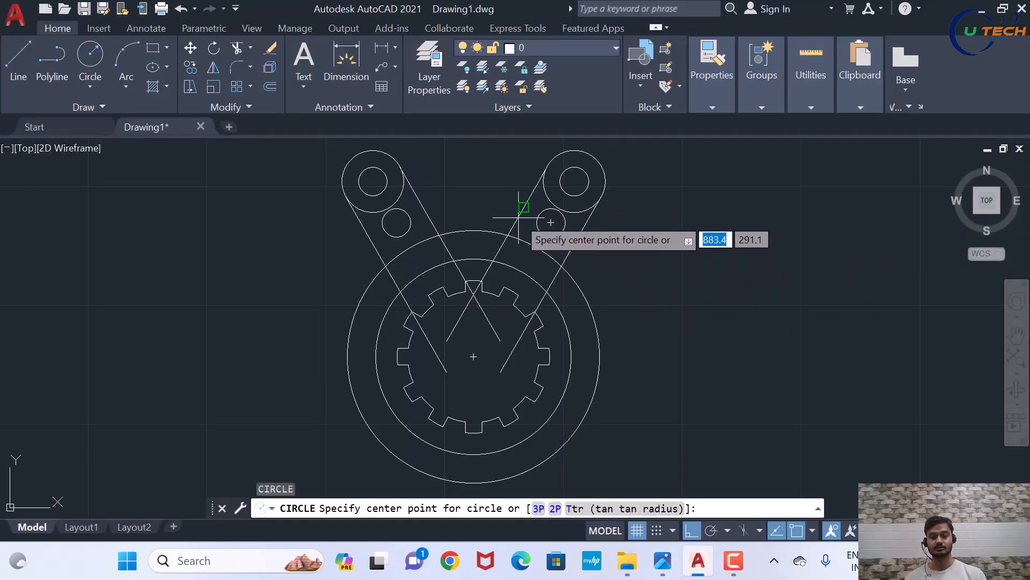
type("tt")
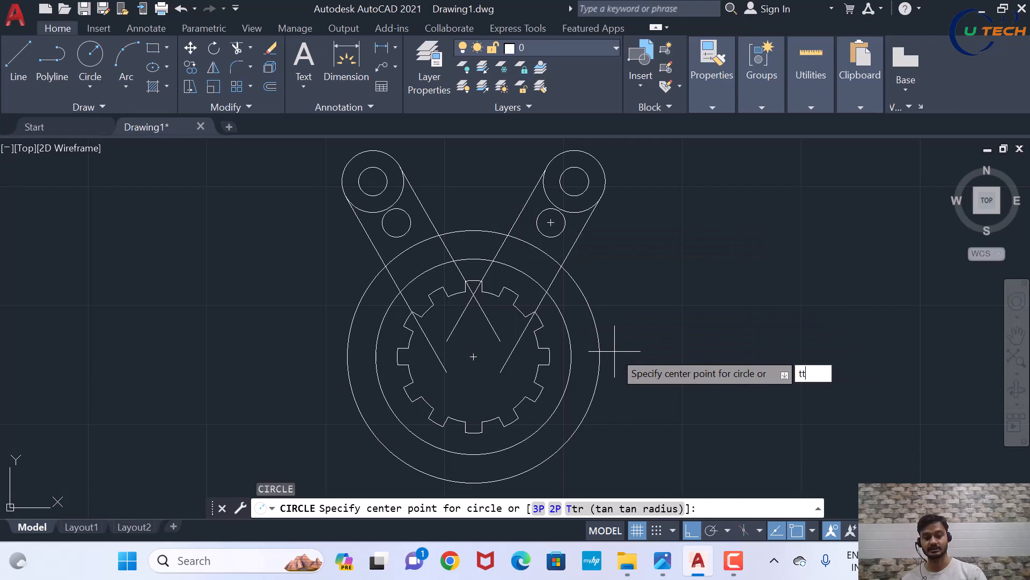
type("r")
key("Return")
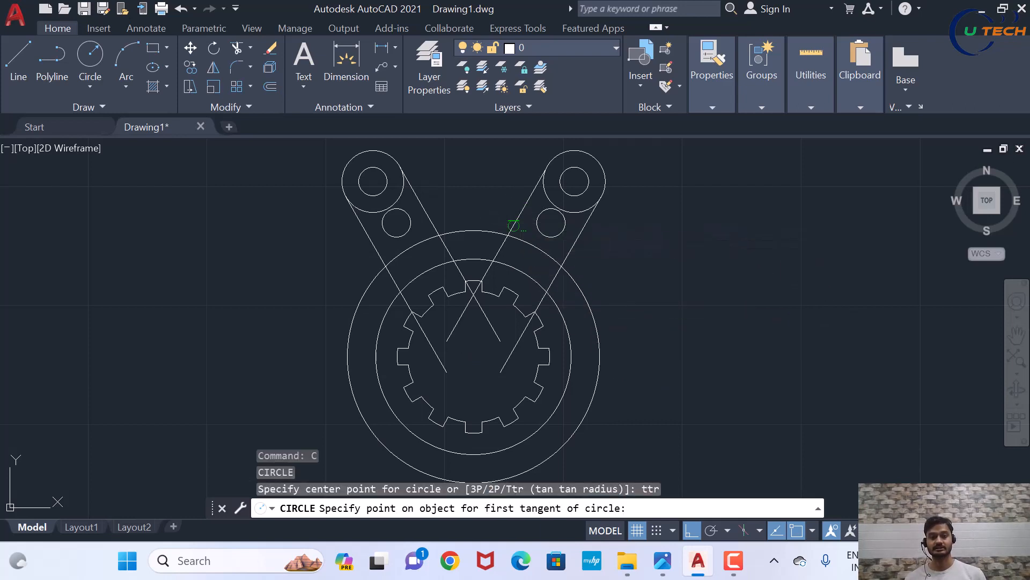
left_click(513, 224)
left_click(434, 224)
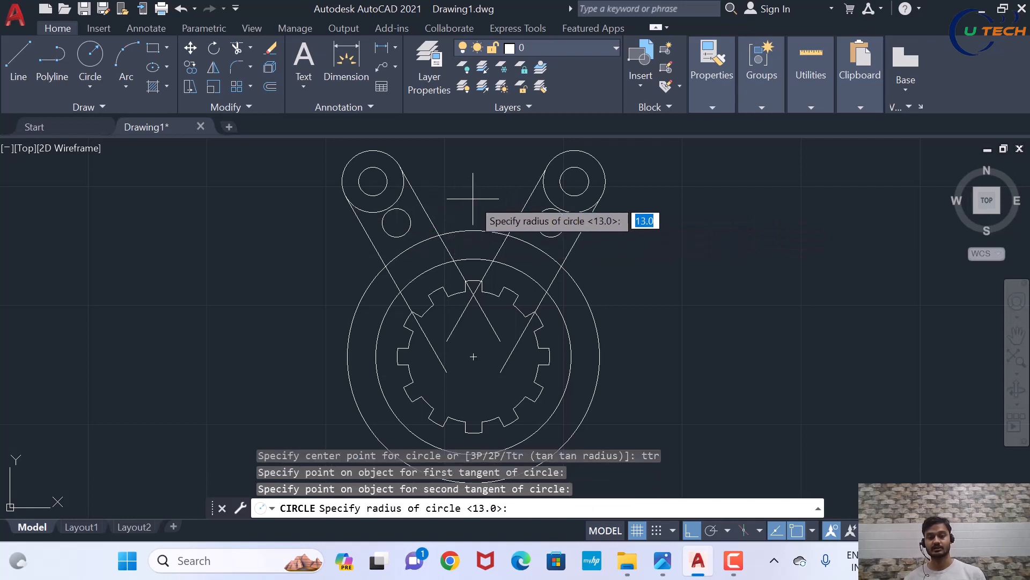
key("Return")
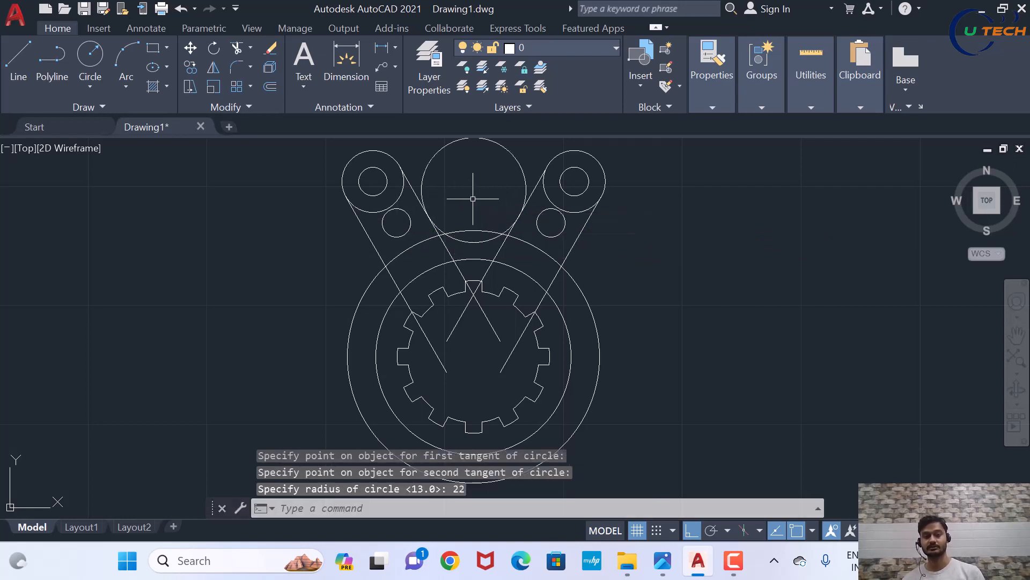
Inspect the tangent circle and check the reference image for the plate's lower outline before returning to AutoCAD
scroll(502, 223, "up", 1)
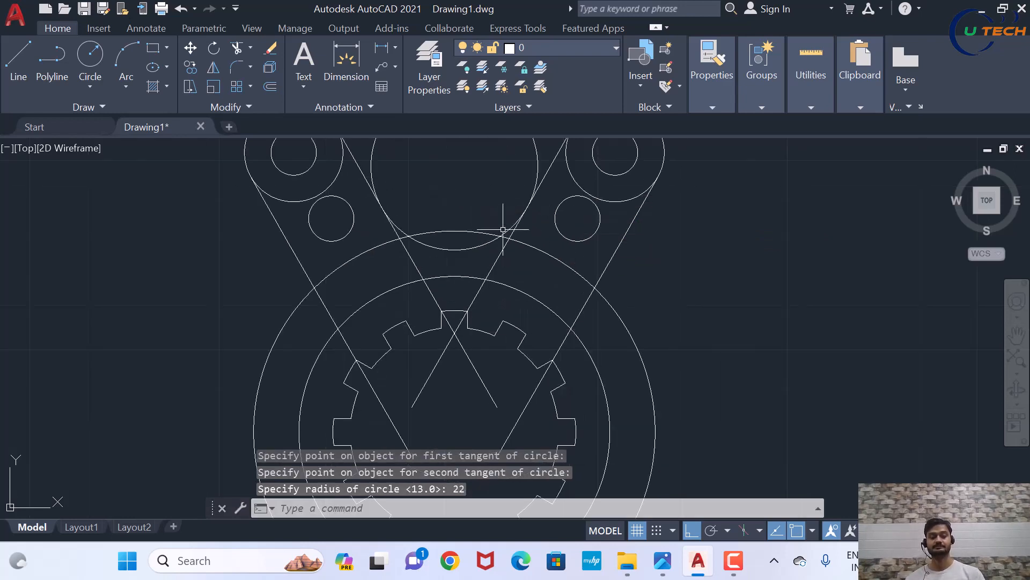
scroll(529, 296, "down", 3)
scroll(528, 258, "up", 2)
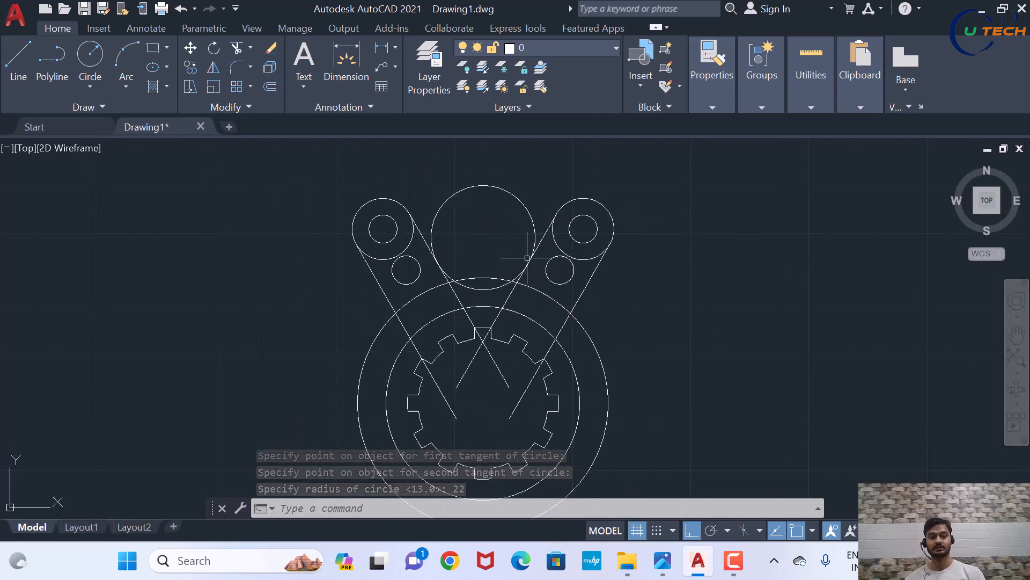
scroll(494, 252, "down", 2)
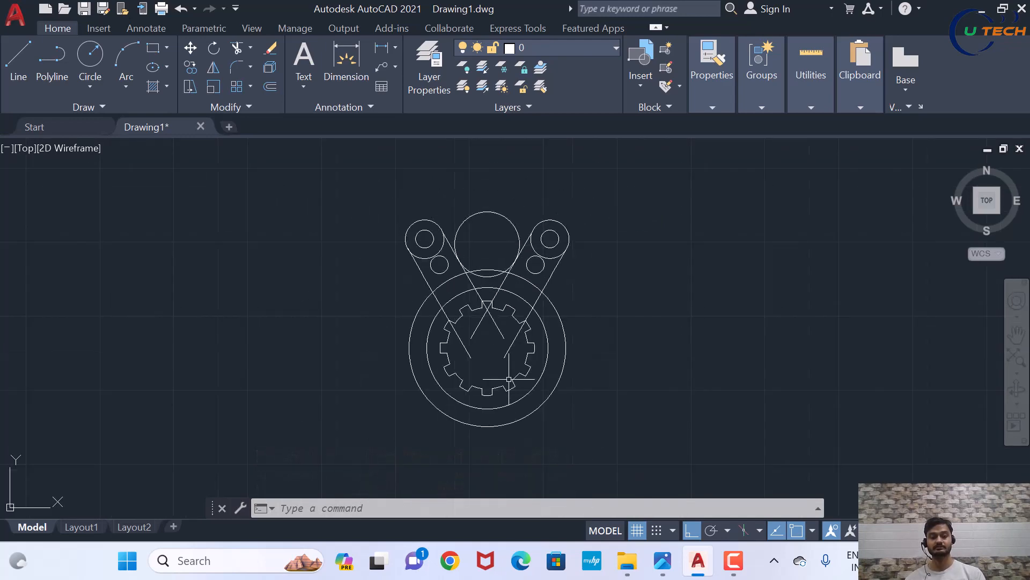
left_click(661, 560)
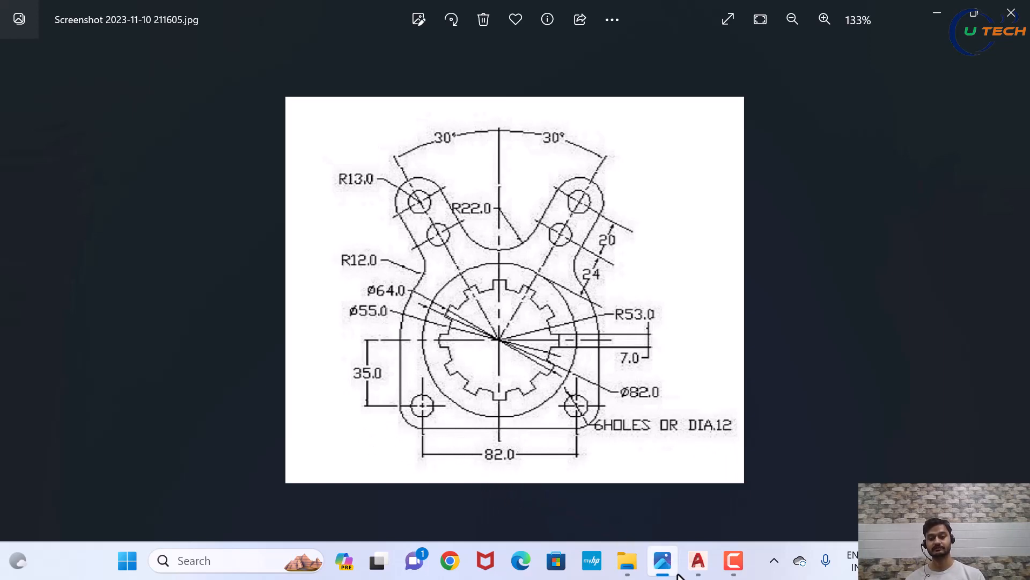
left_click(693, 569)
Draw a vertical line 35 mm downward from the left quadrant of the outermost circle
type("l")
key("Return")
scroll(379, 376, "up", 3)
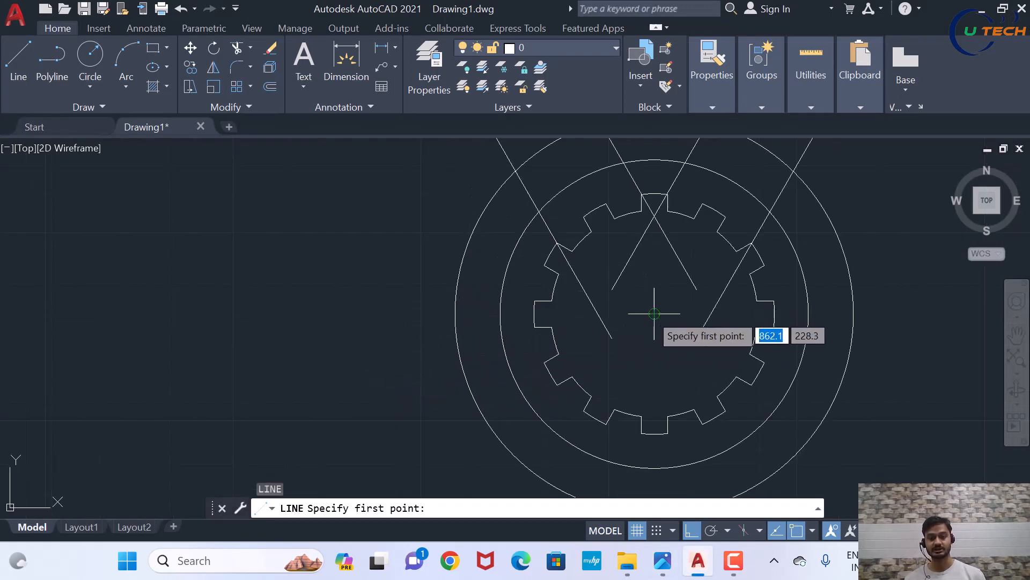
left_click(456, 313)
scroll(440, 382, "down", 4)
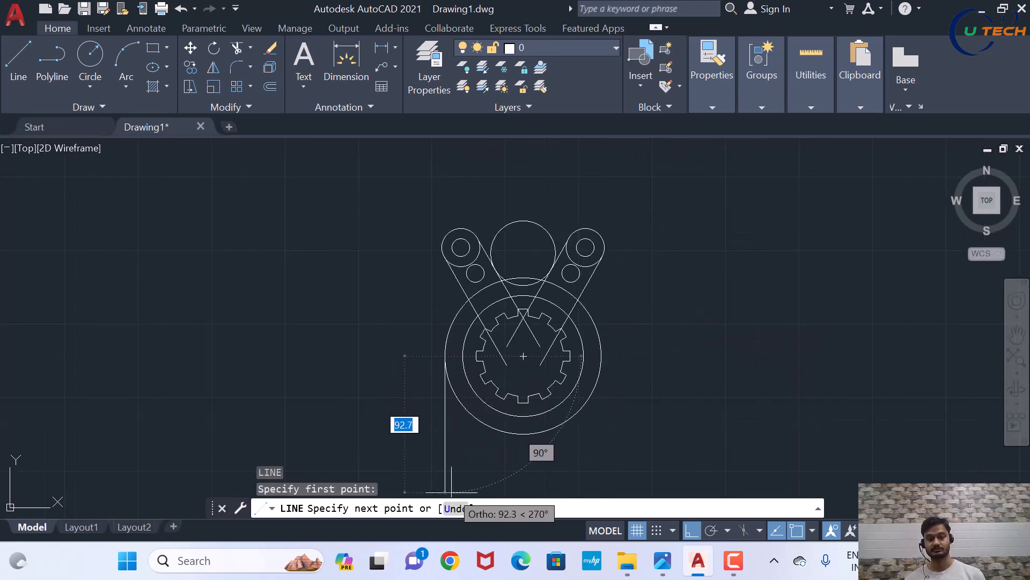
type("3")
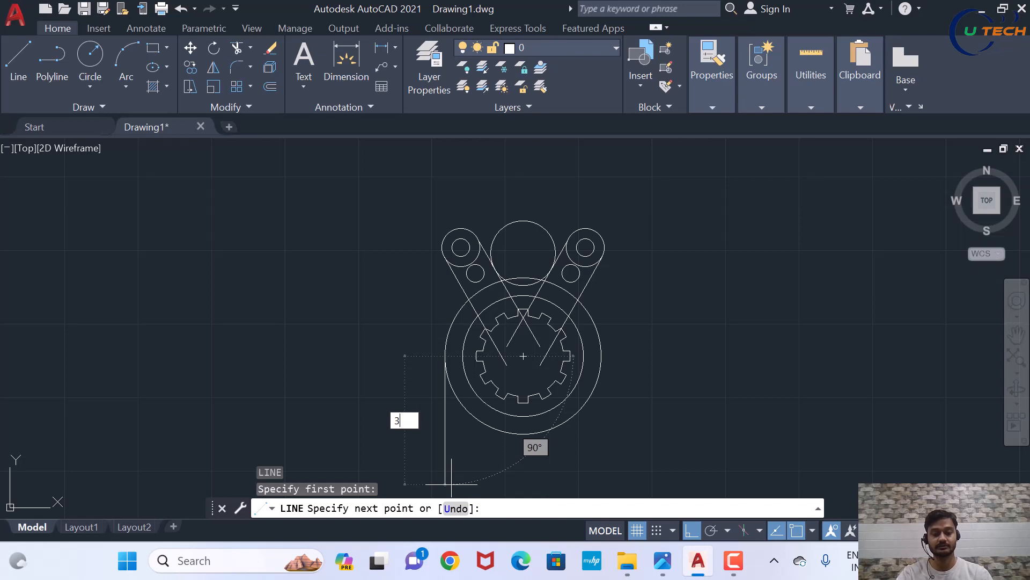
type("5")
key("Return")
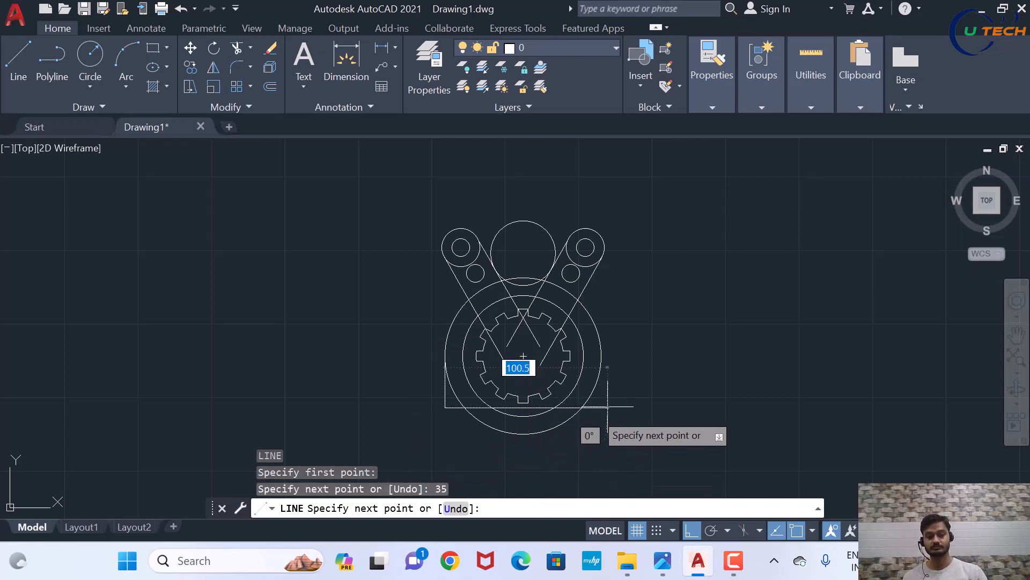
Check the reference image and draw a tan-tan-radius circle of radius 12 mm tangent to the right arm's outer line and the outermost circle
scroll(655, 430, "up", 2)
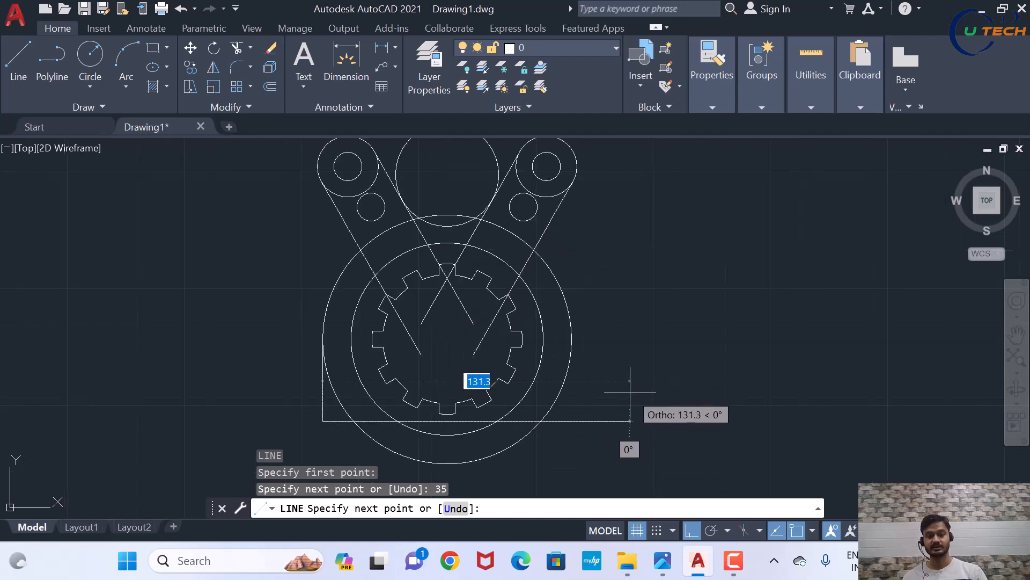
left_click(662, 561)
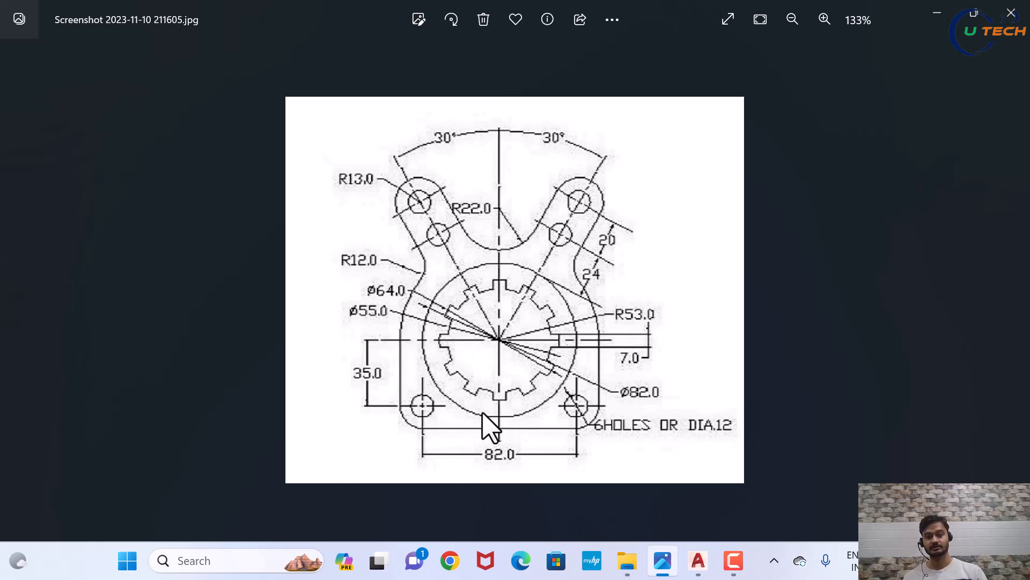
mouse_move(705, 561)
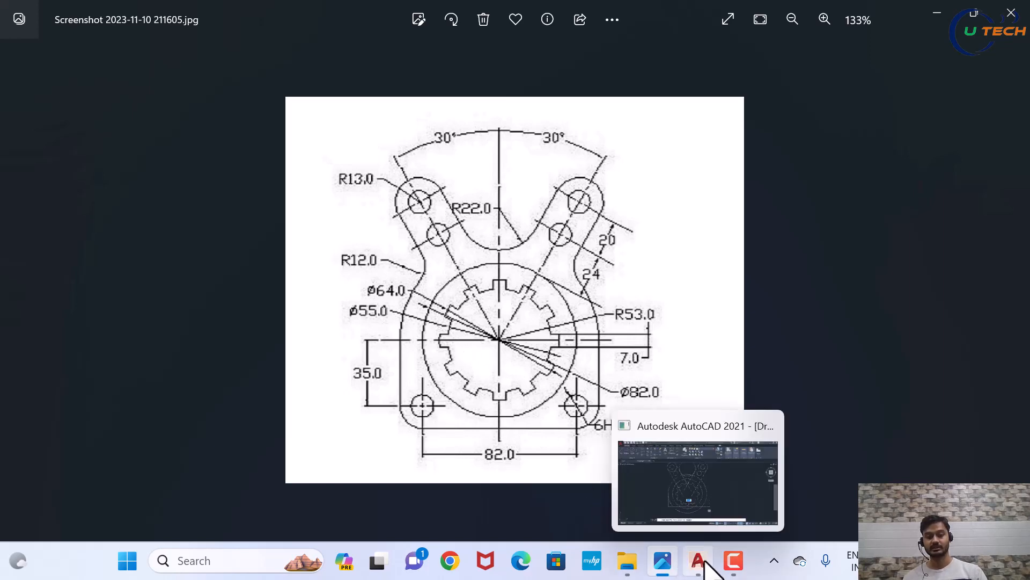
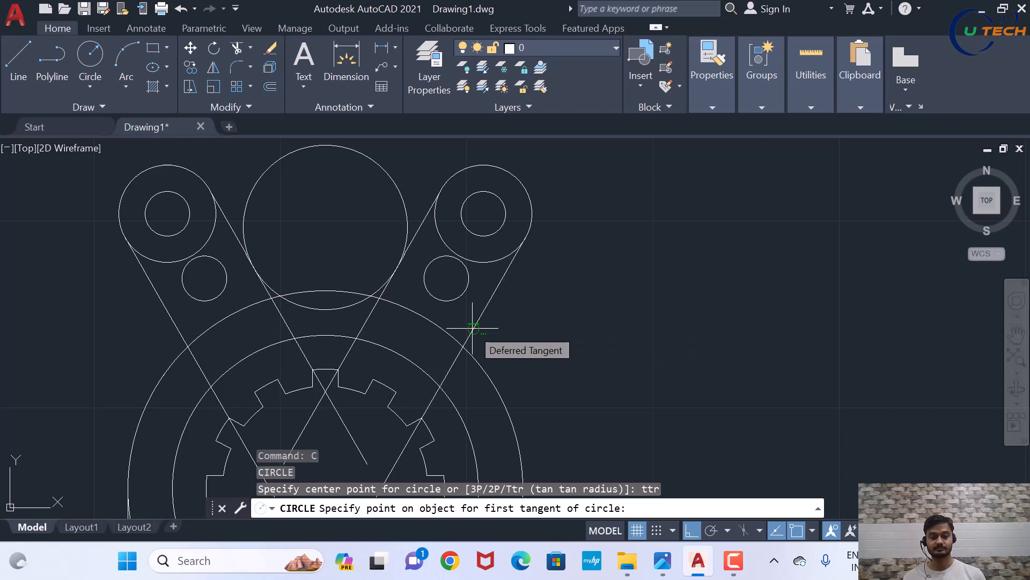
left_click(473, 328)
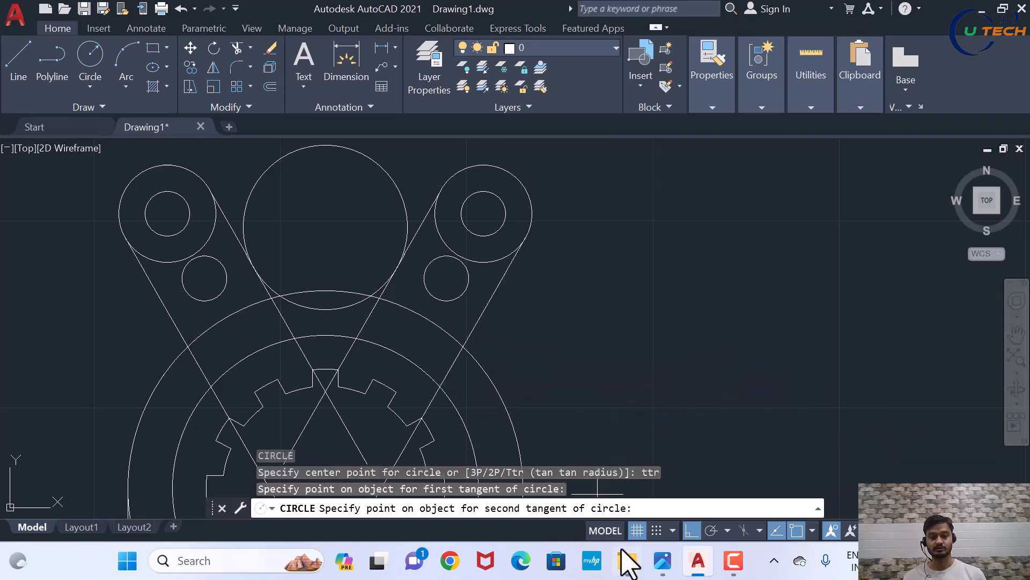
mouse_move(634, 564)
left_click(665, 561)
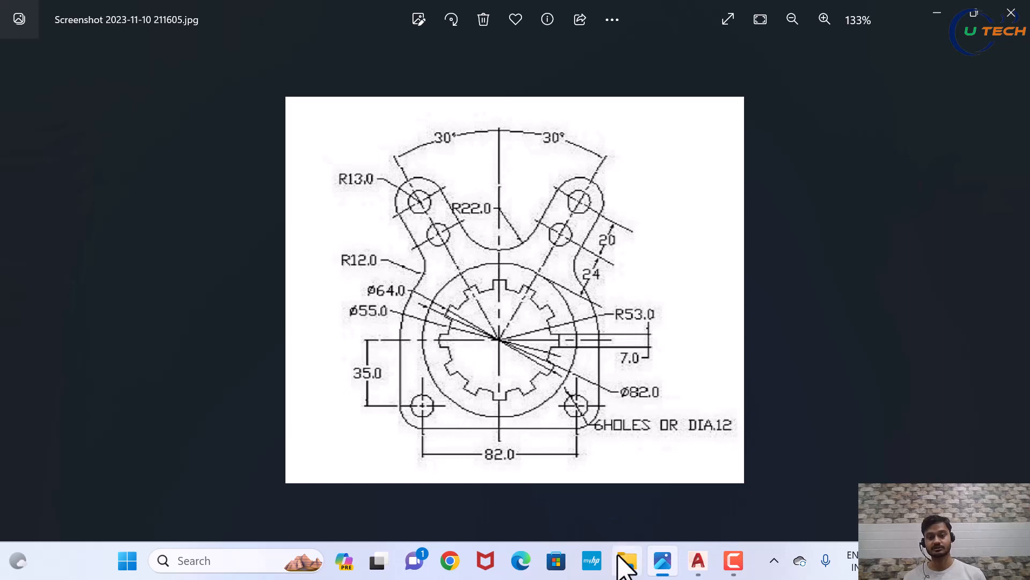
left_click(703, 561)
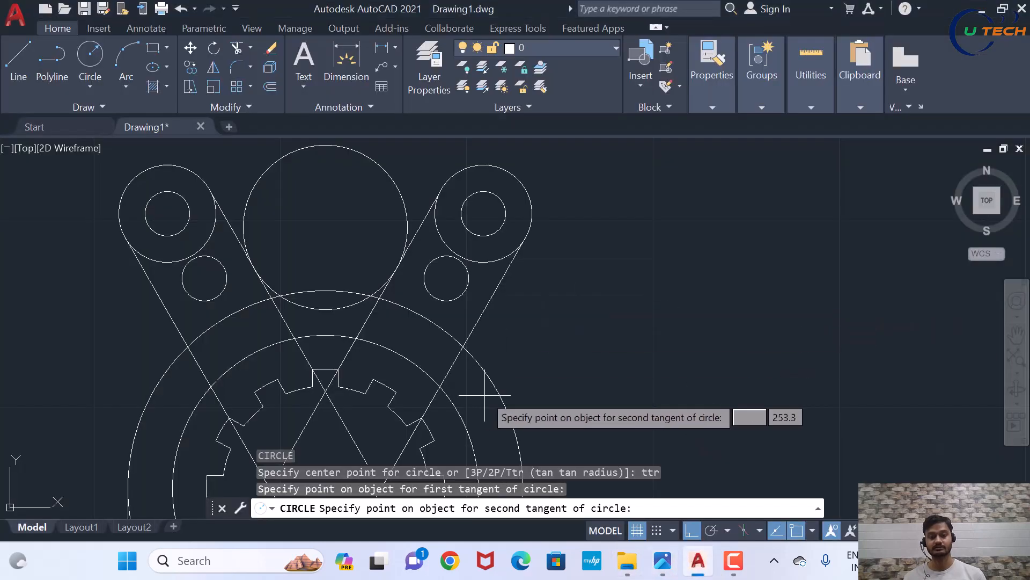
left_click(507, 425)
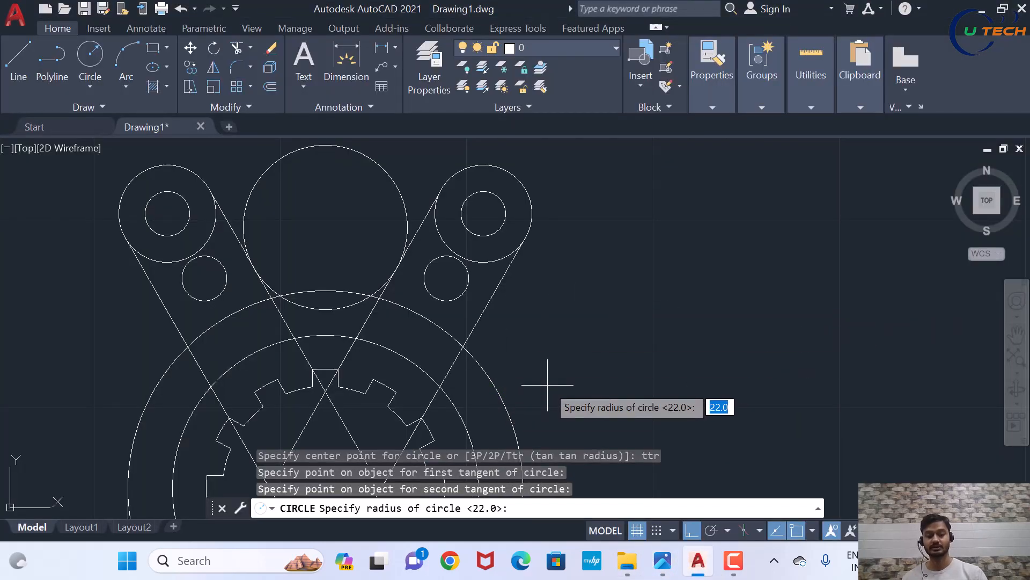
key("Return")
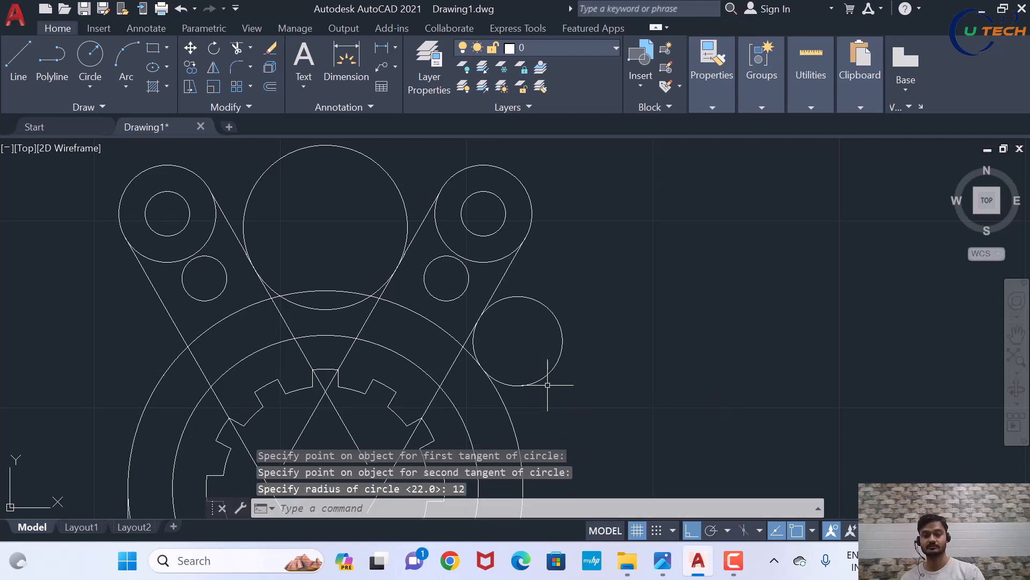
Draw a matching tan-tan-radius circle of radius 12 mm tangent to the left arm's outer line and the outermost circle
key("Return")
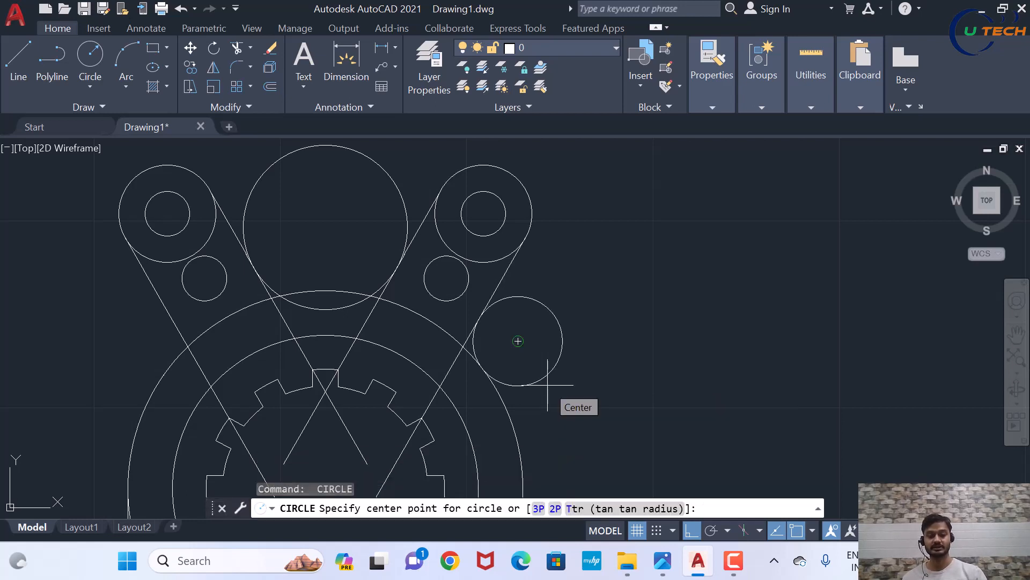
type("ttr")
key("Return")
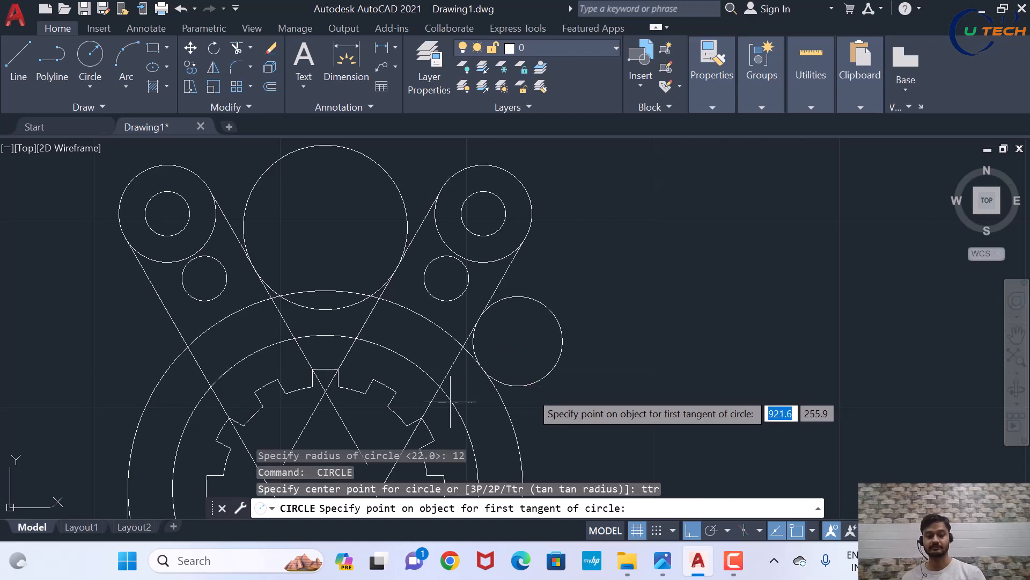
left_click(171, 318)
left_click(173, 368)
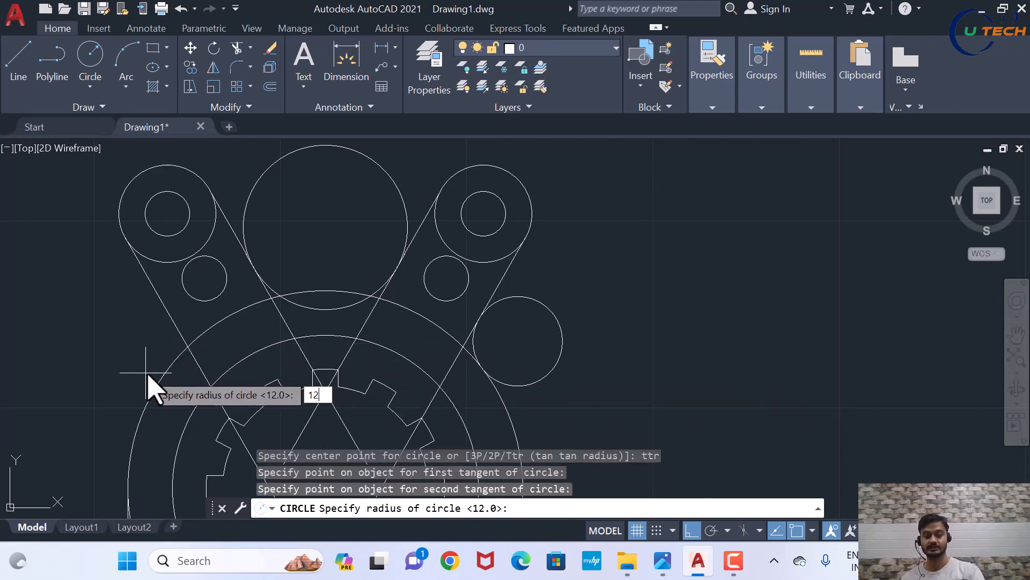
type("12")
key("Return")
Draw a vertical construction line 35 mm downward from the centre of the notched bore
scroll(455, 325, "down", 2)
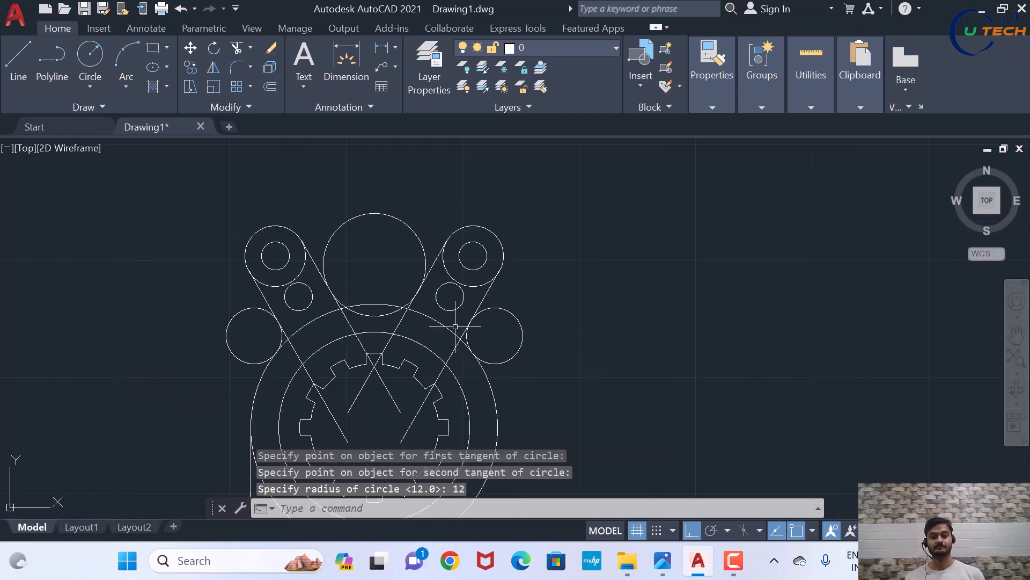
scroll(438, 362, "down", 3)
scroll(435, 386, "up", 3)
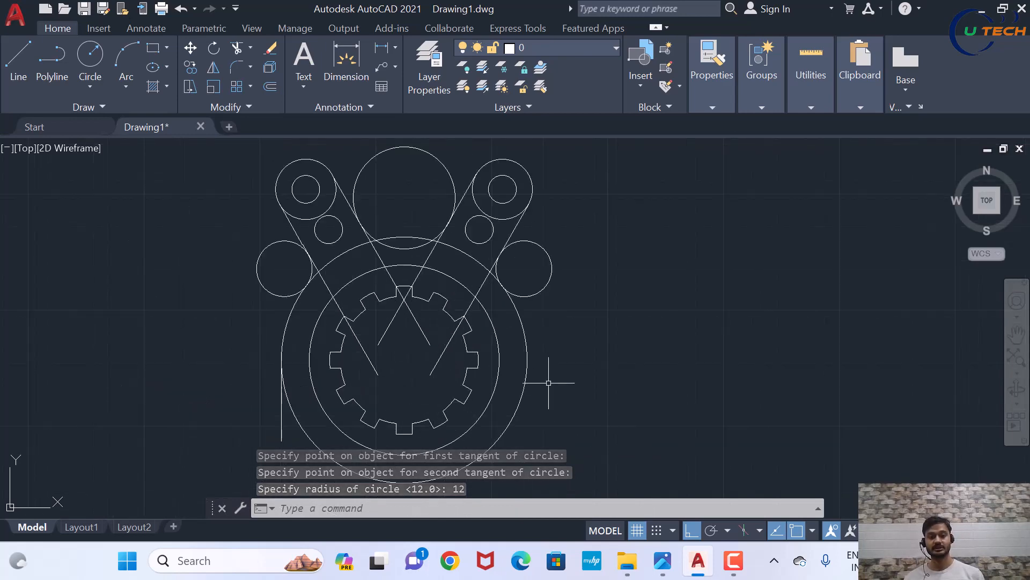
scroll(523, 358, "down", 3)
scroll(523, 358, "up", 4)
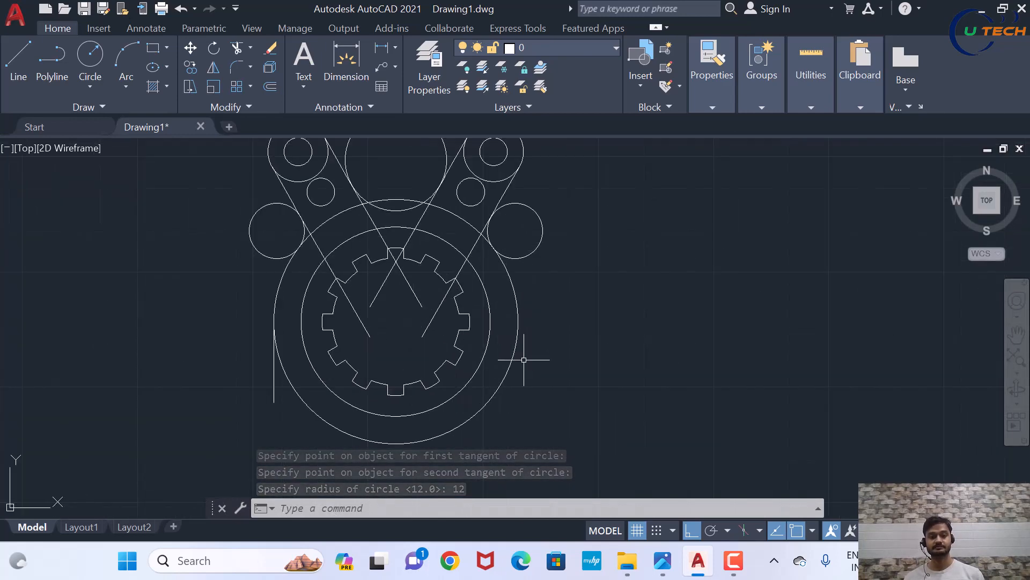
left_click(18, 68)
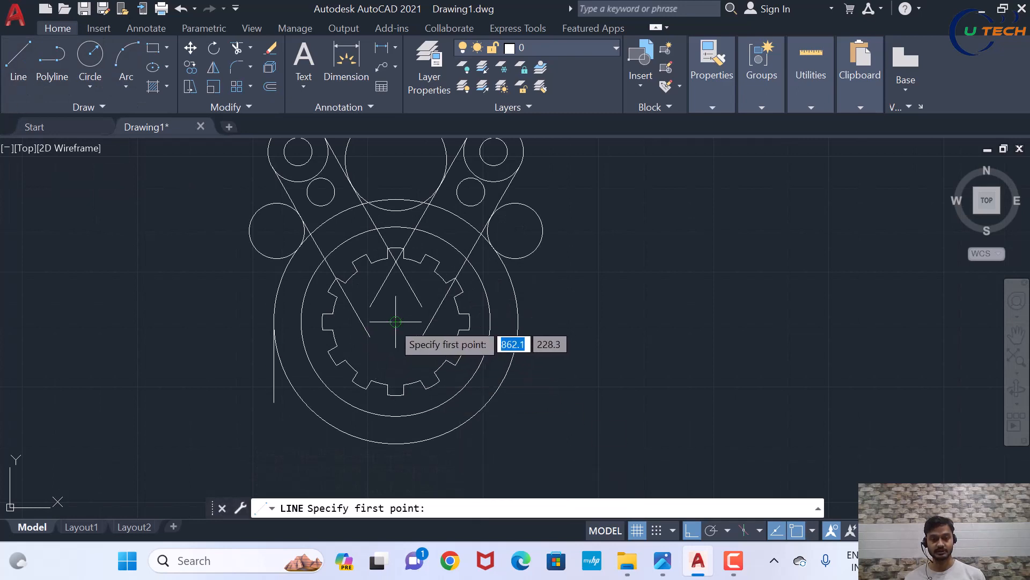
left_click(395, 321)
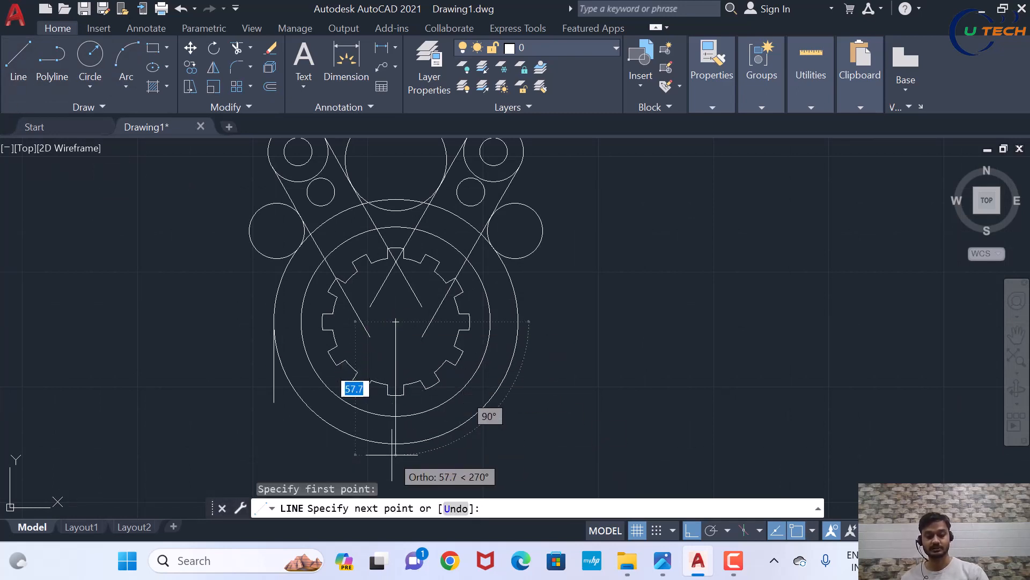
type("35")
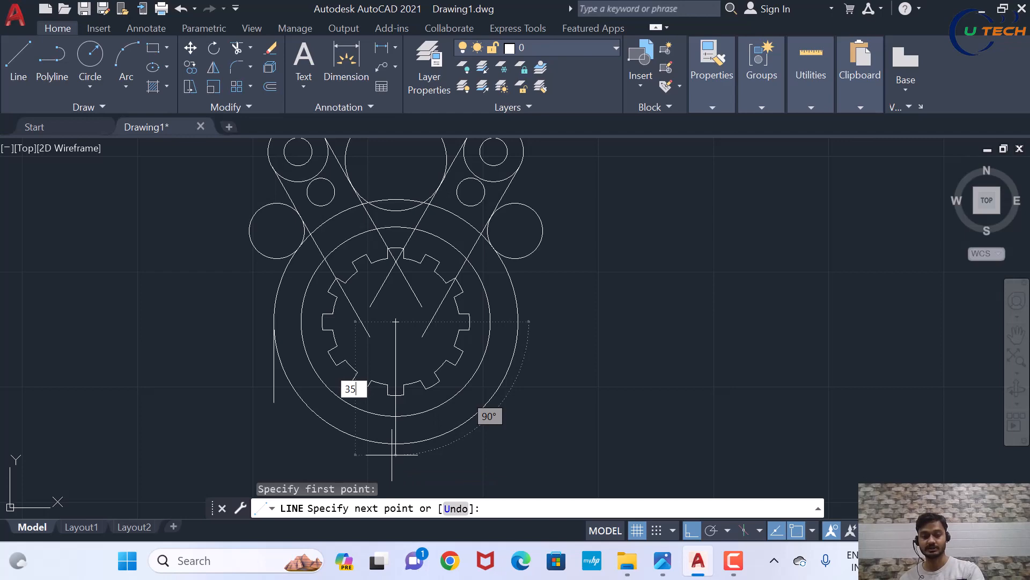
key("Return")
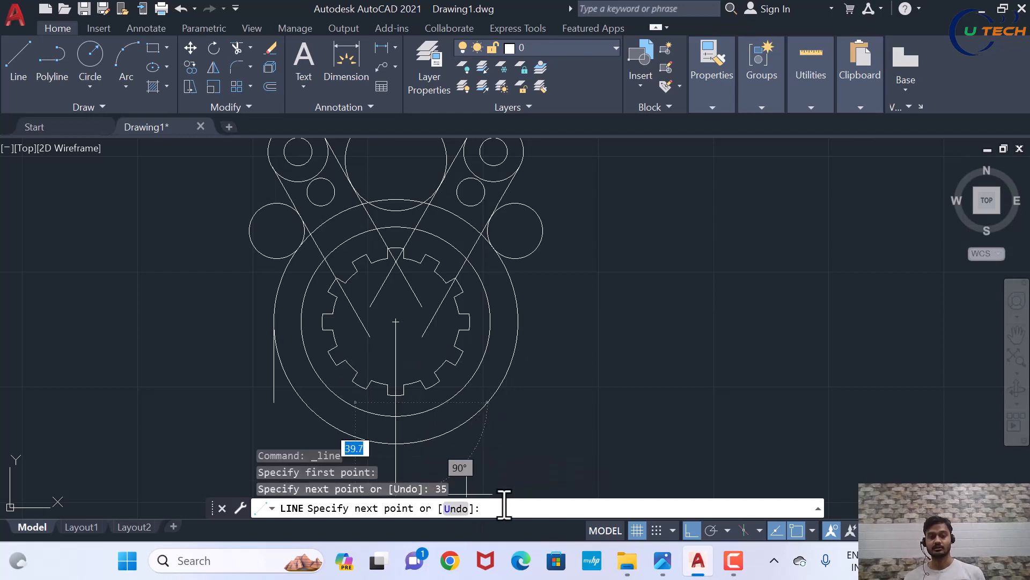
Check the lower hole spacing in the reference image and continue the line 41 mm to the right and 82 mm back to the left
left_click(663, 564)
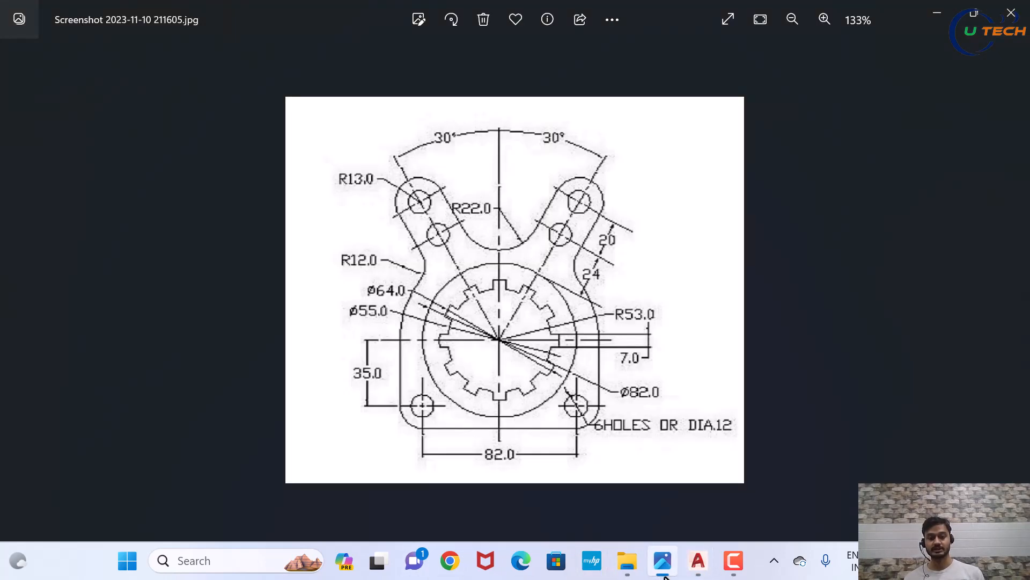
left_click(664, 573)
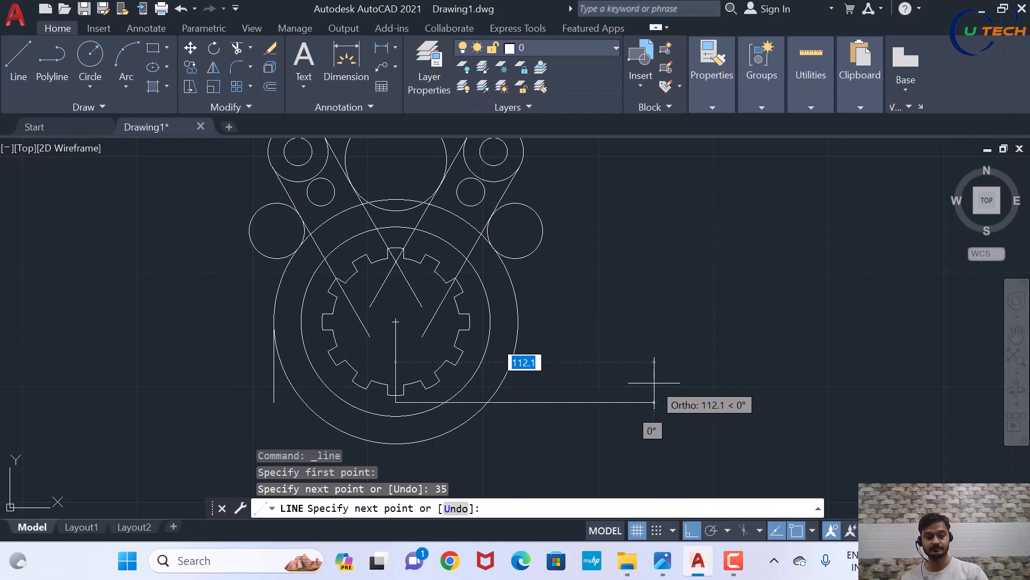
type("41")
key("Return")
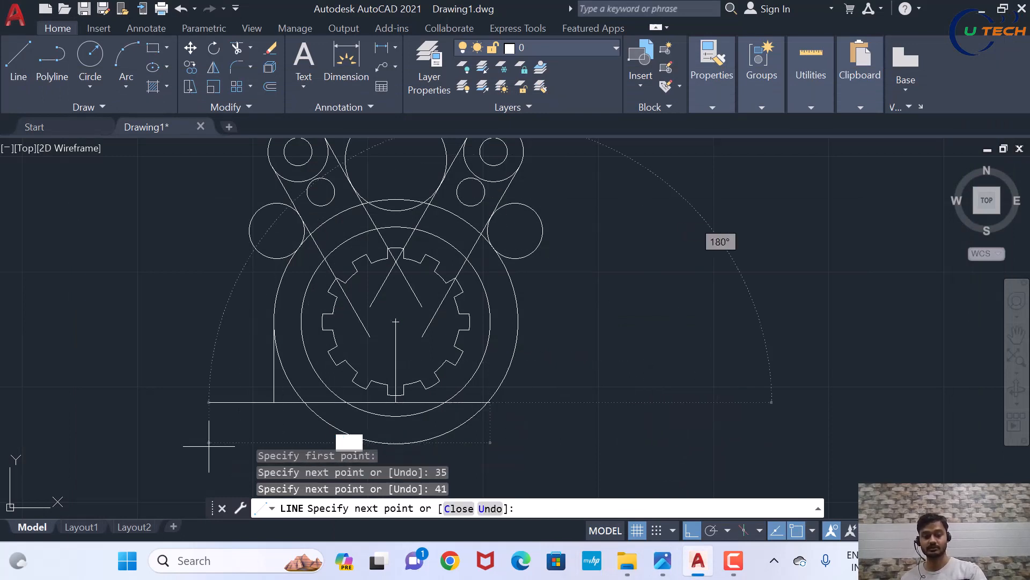
type("82")
key("Return")
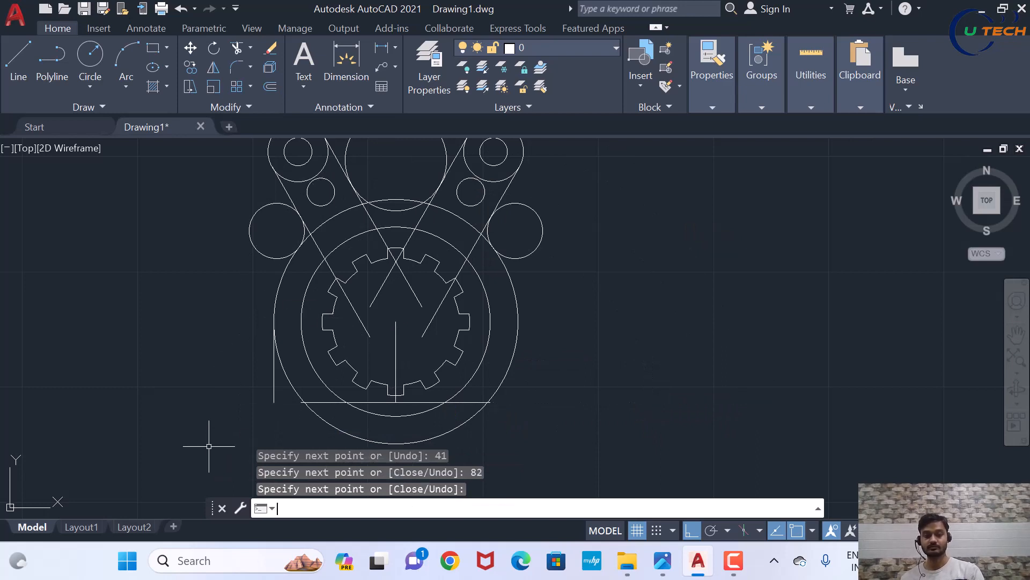
key("Return")
Draw the lower outline from the outermost circle's right quadrant: 50 mm down, across beneath the left vertical line, and up to that line's lower end
scroll(271, 408, "up", 4)
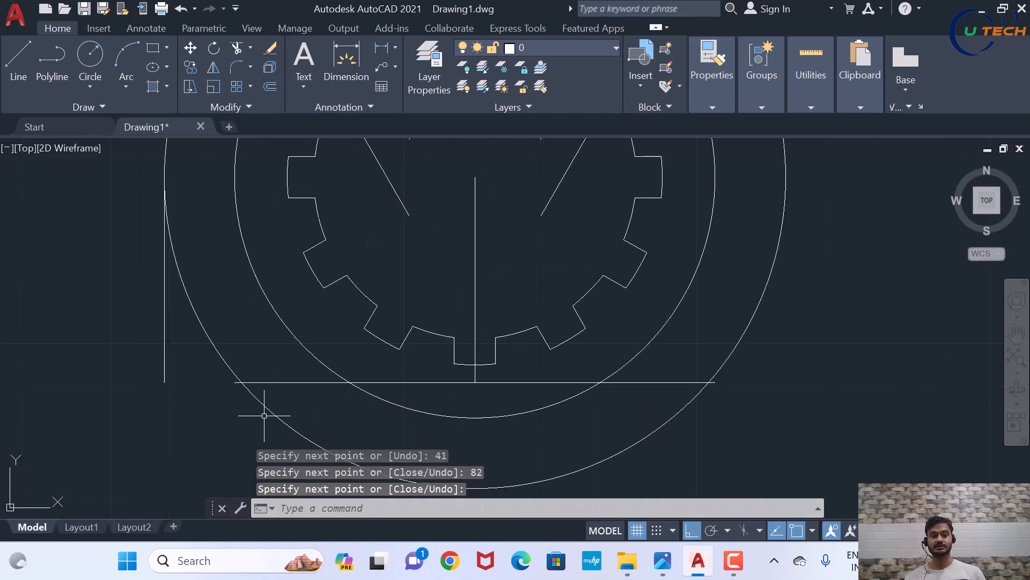
scroll(237, 398, "down", 2)
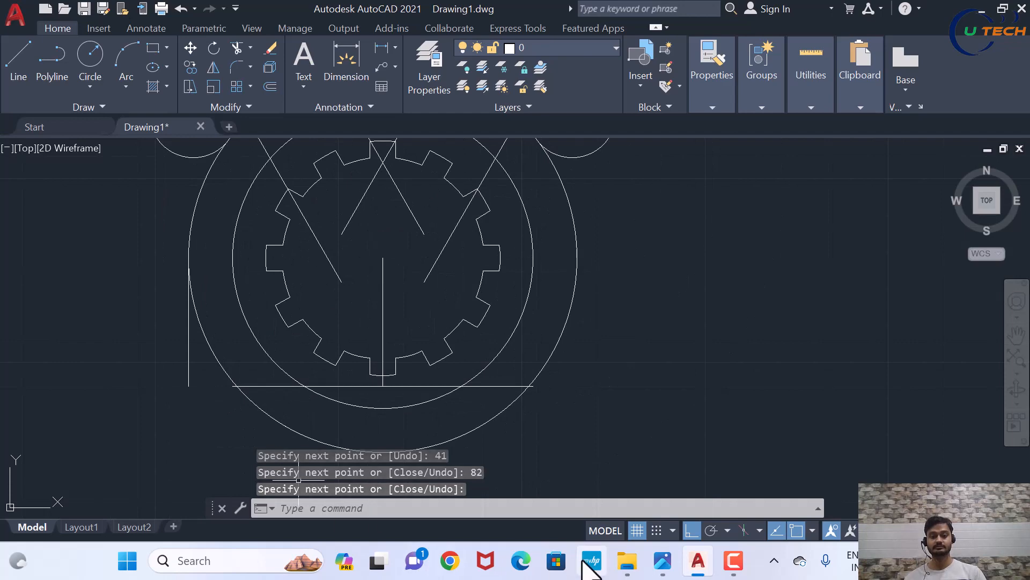
left_click(664, 562)
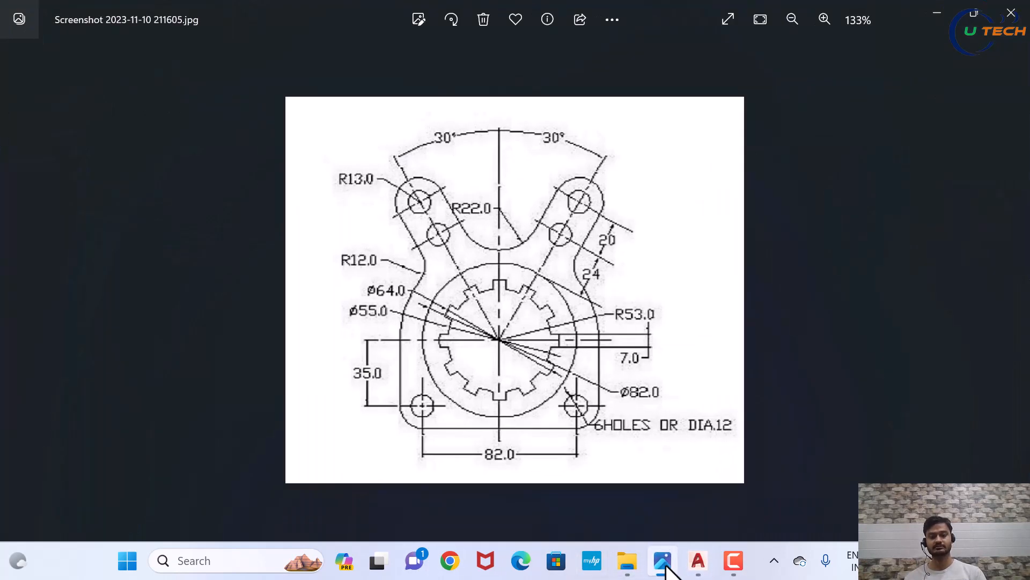
left_click(663, 561)
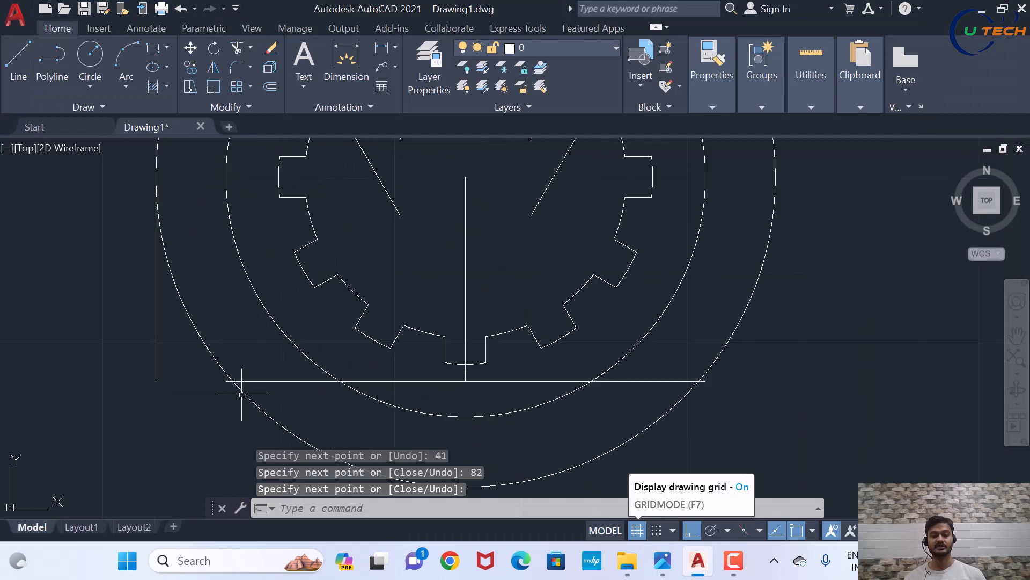
scroll(289, 394, "down", 2)
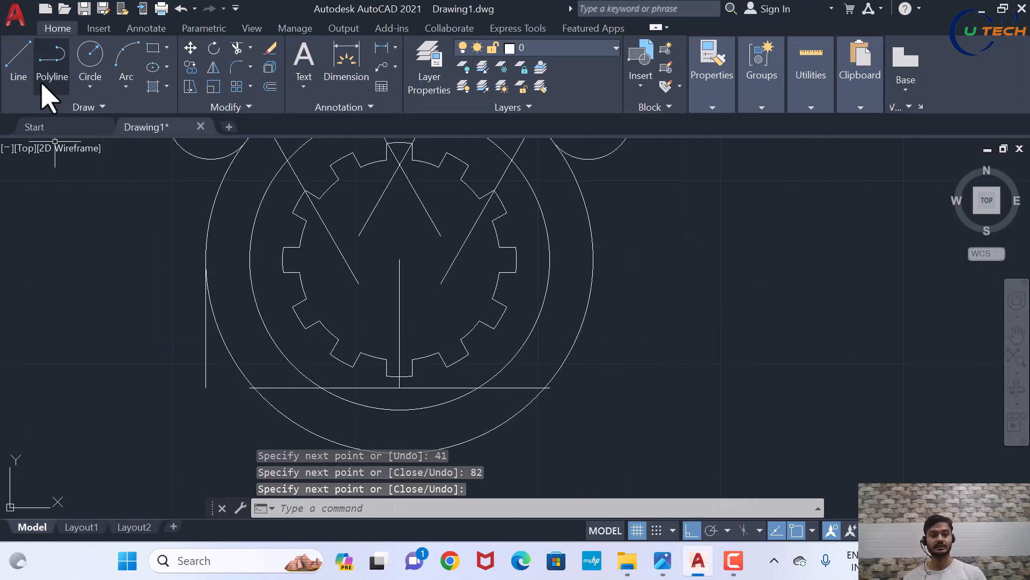
left_click(19, 61)
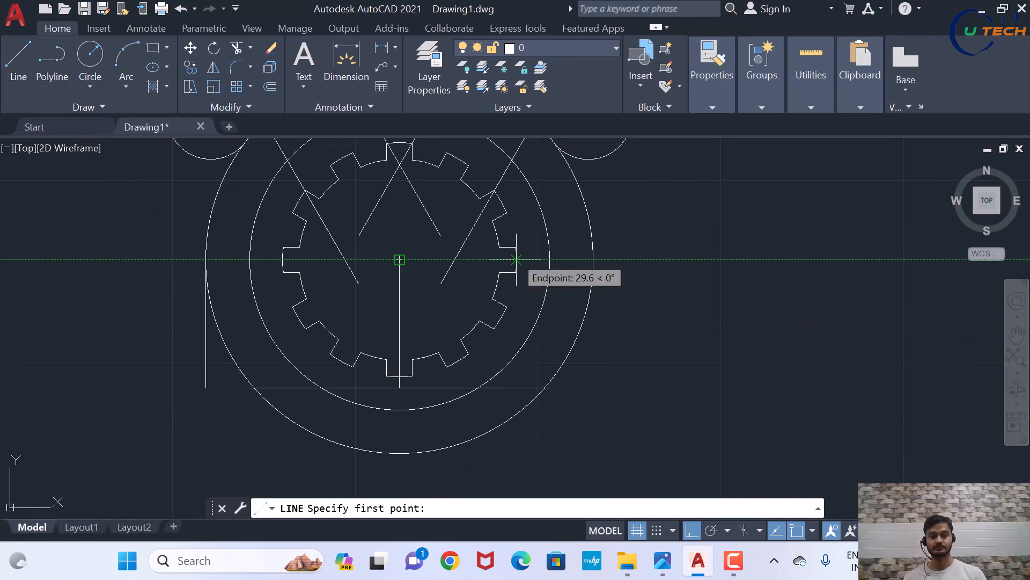
left_click(593, 260)
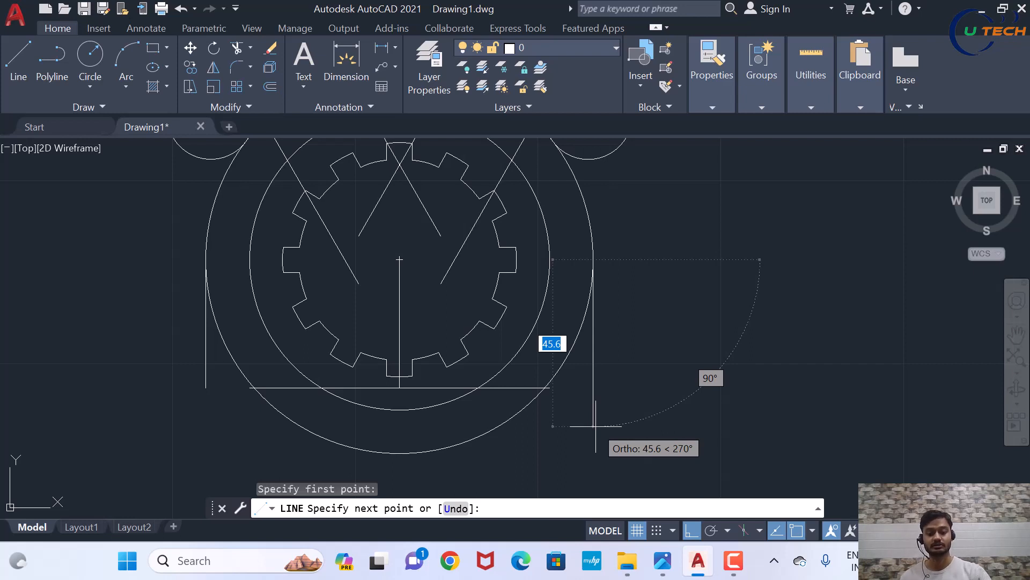
type("50")
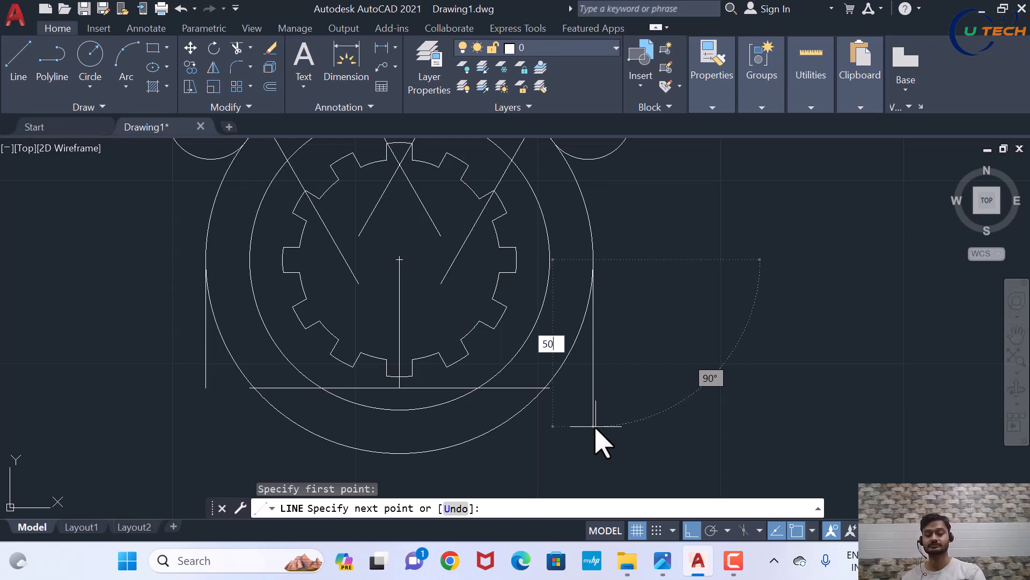
type("50")
key("Return")
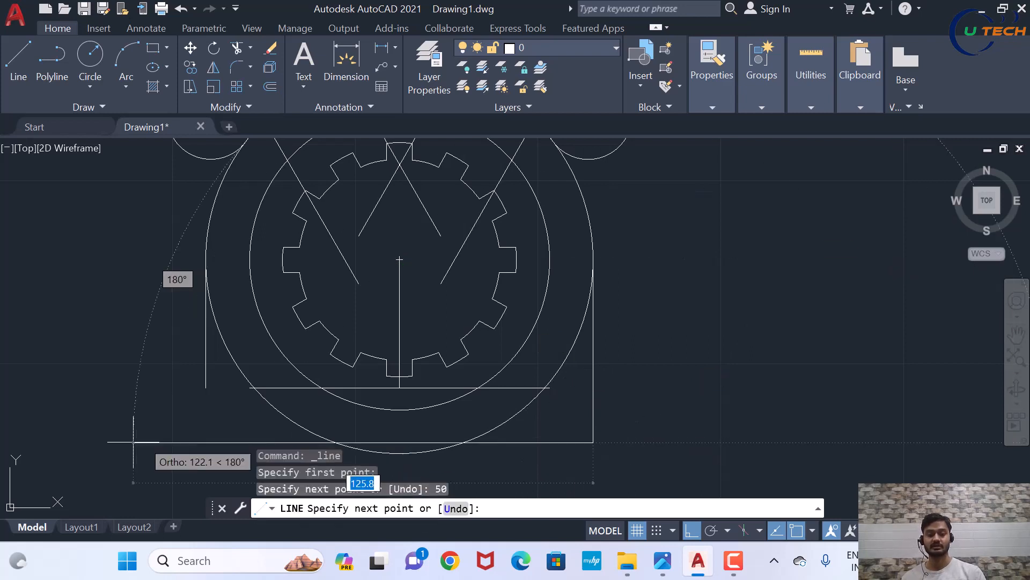
left_click(205, 442)
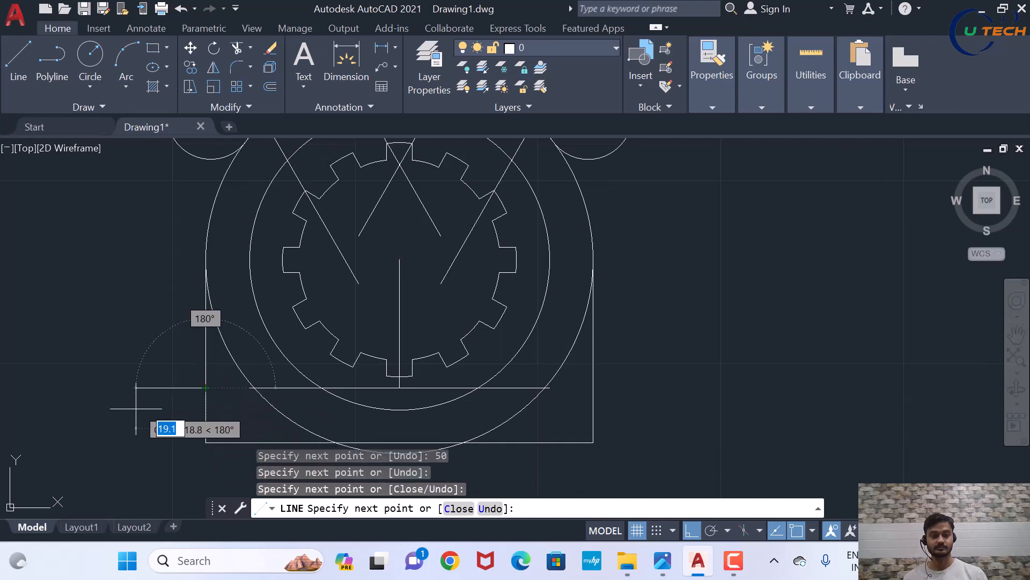
key("Return")
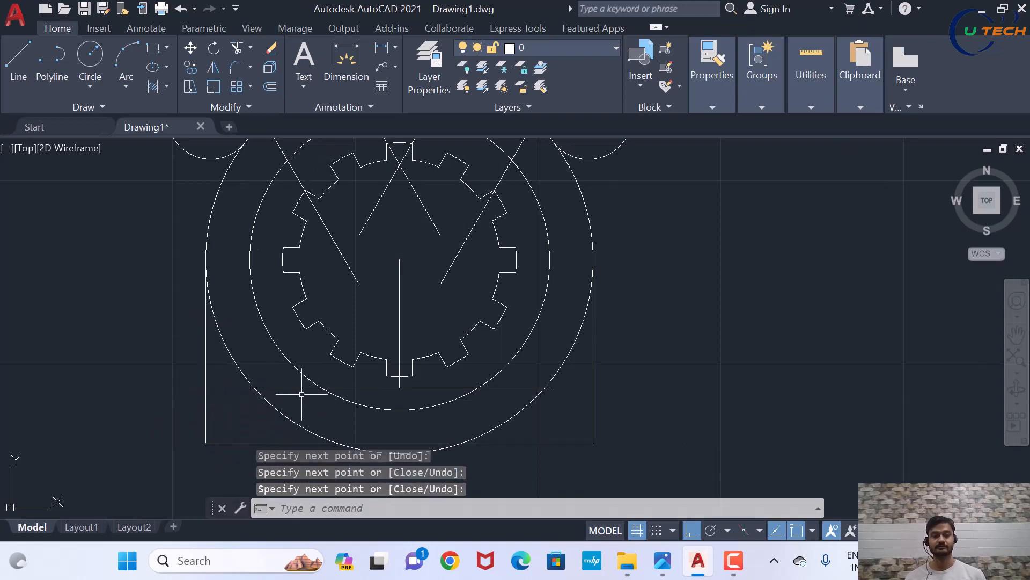
Draw a circle of radius 6 mm centred on the left end of the horizontal construction line
scroll(302, 394, "up", 2)
key("Return")
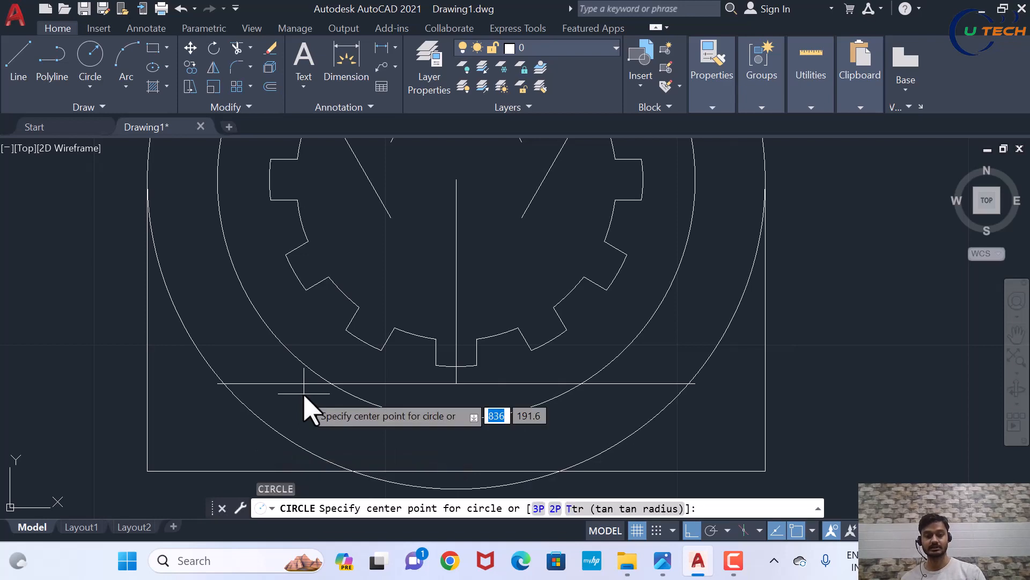
scroll(219, 357, "up", 3)
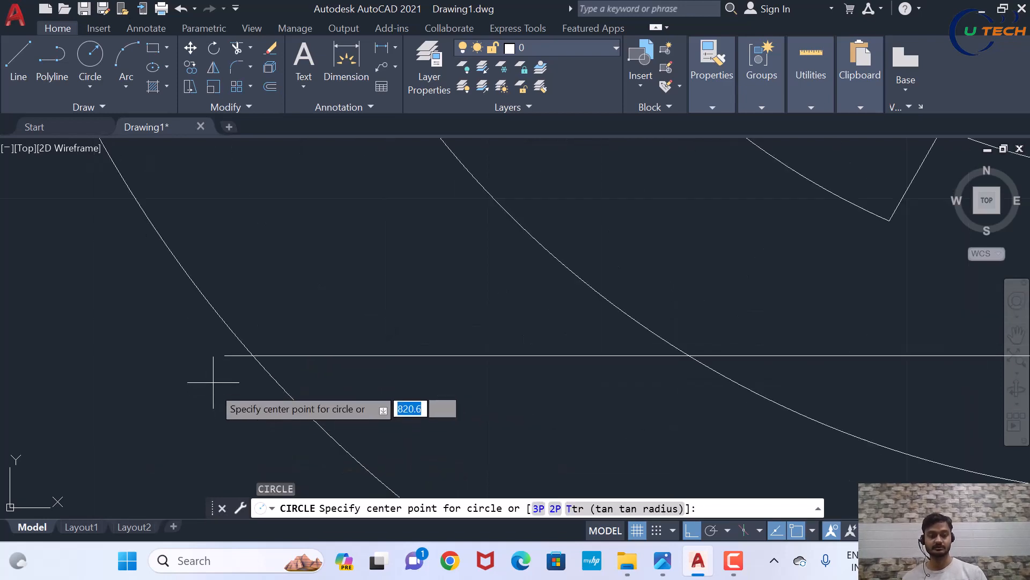
left_click(224, 356)
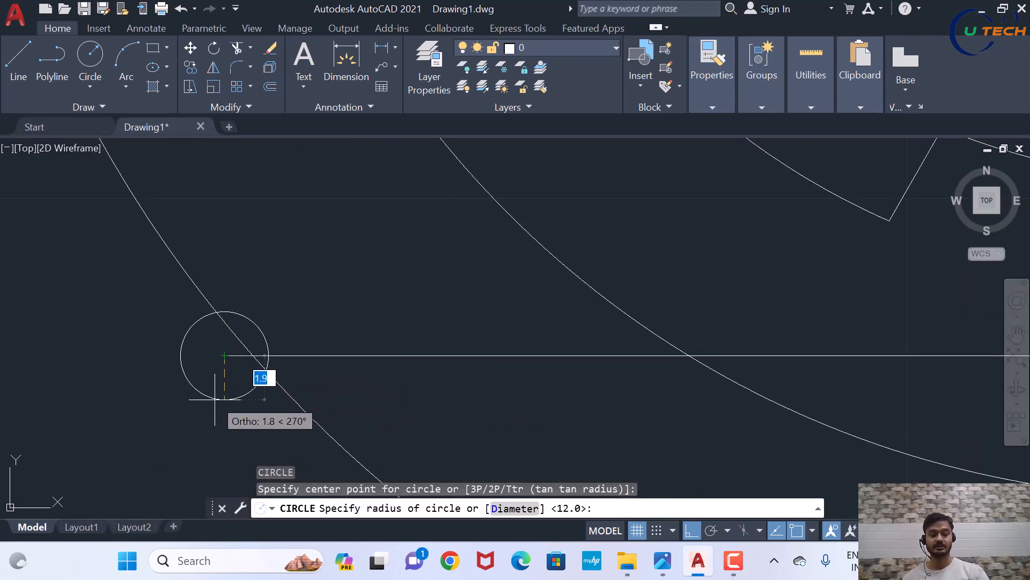
key("Return")
scroll(215, 400, "down", 4)
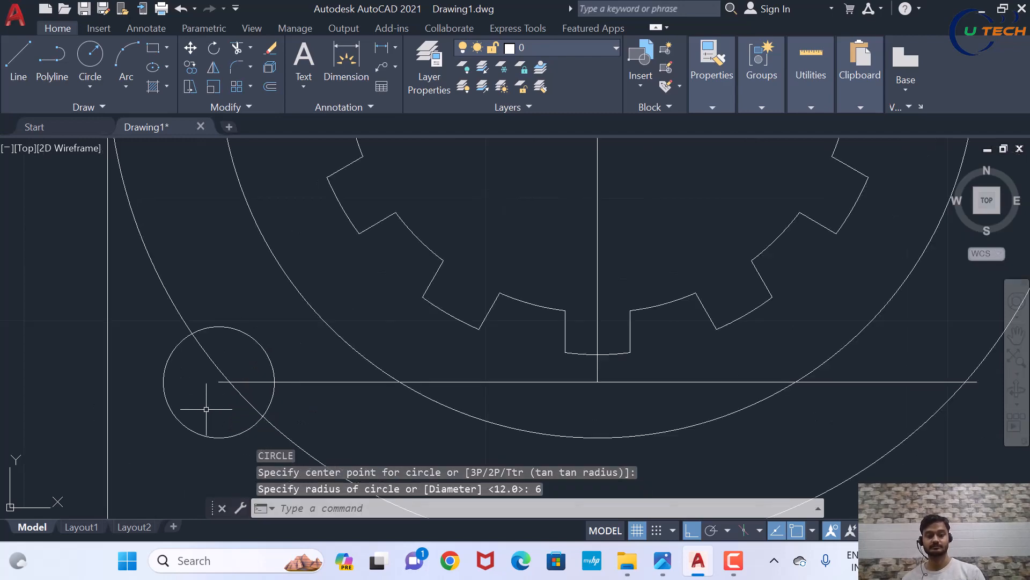
Draw a matching circle of radius 6 mm centred on the right end of the horizontal construction line
key("Return")
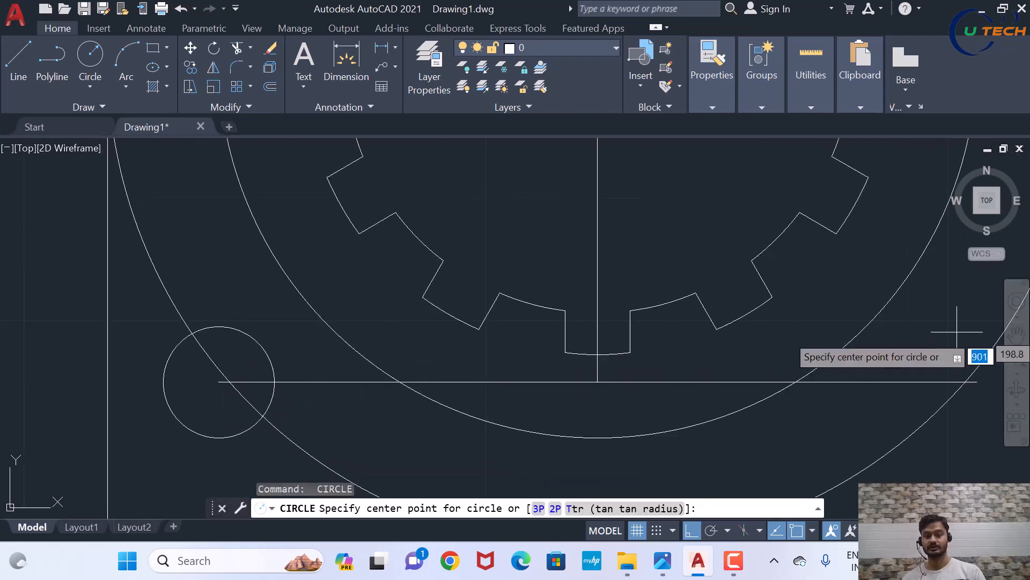
scroll(969, 382, "down", 2)
scroll(1014, 392, "up", 2)
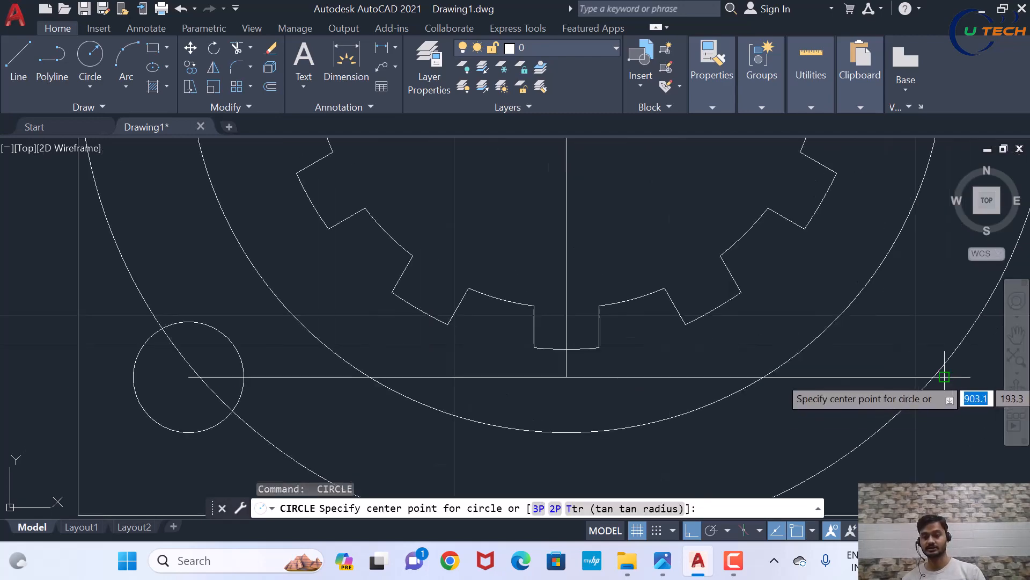
left_click(945, 377)
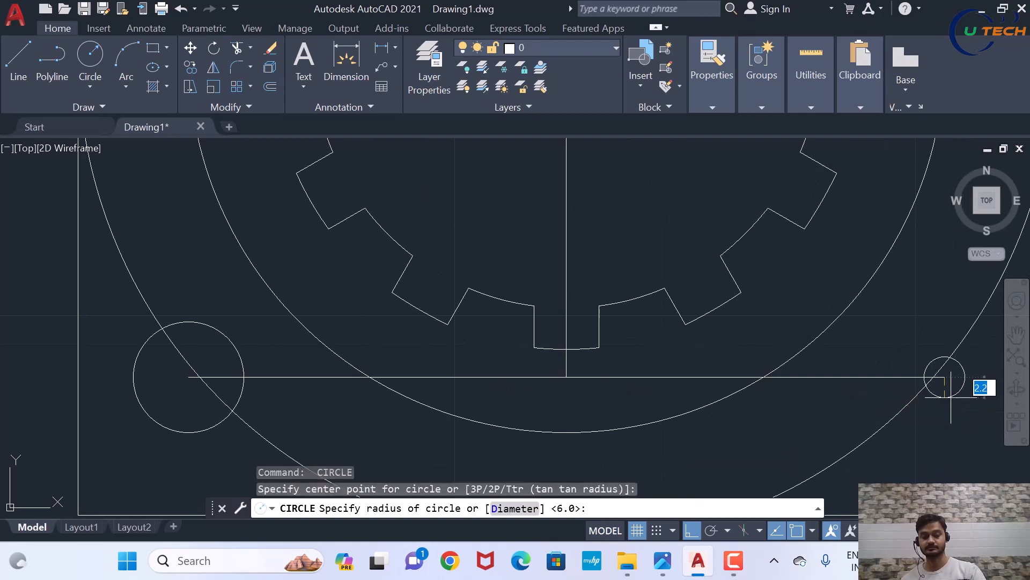
type("6")
key("Return")
scroll(764, 406, "down", 6)
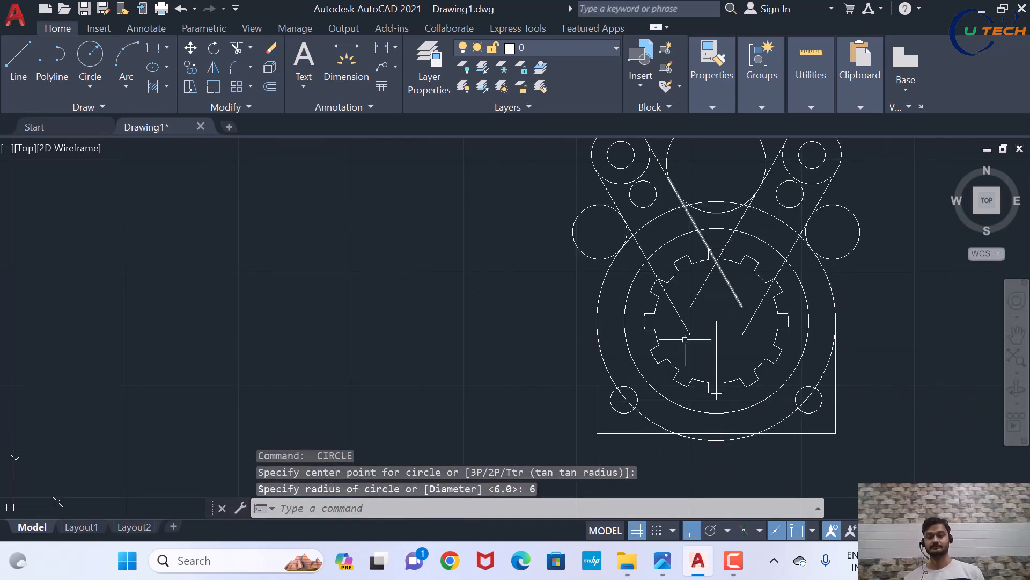
Erase the vertical construction line and the horizontal construction lines between the two lower holes
scroll(762, 361, "up", 2)
left_click(726, 424)
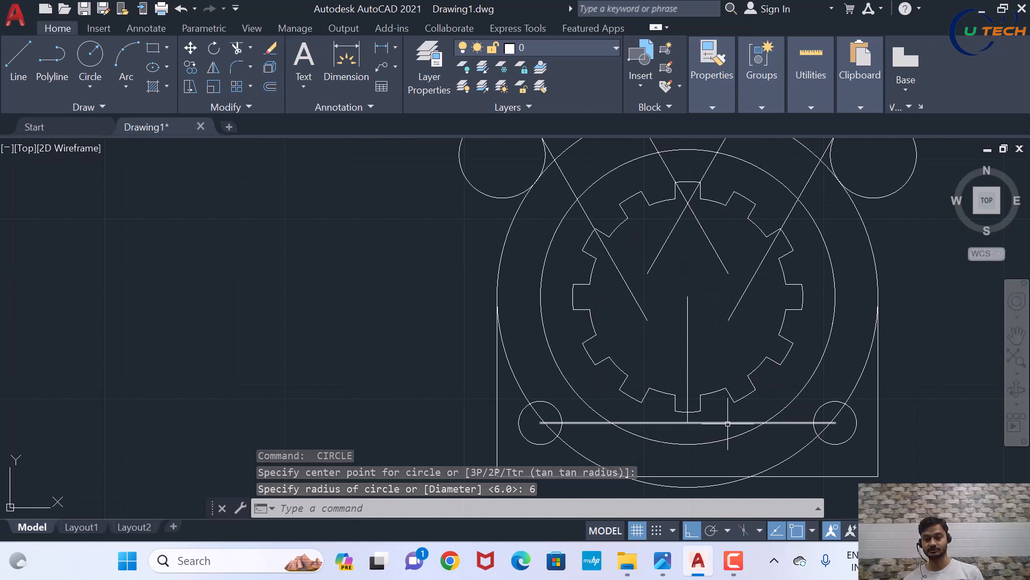
left_click(688, 363)
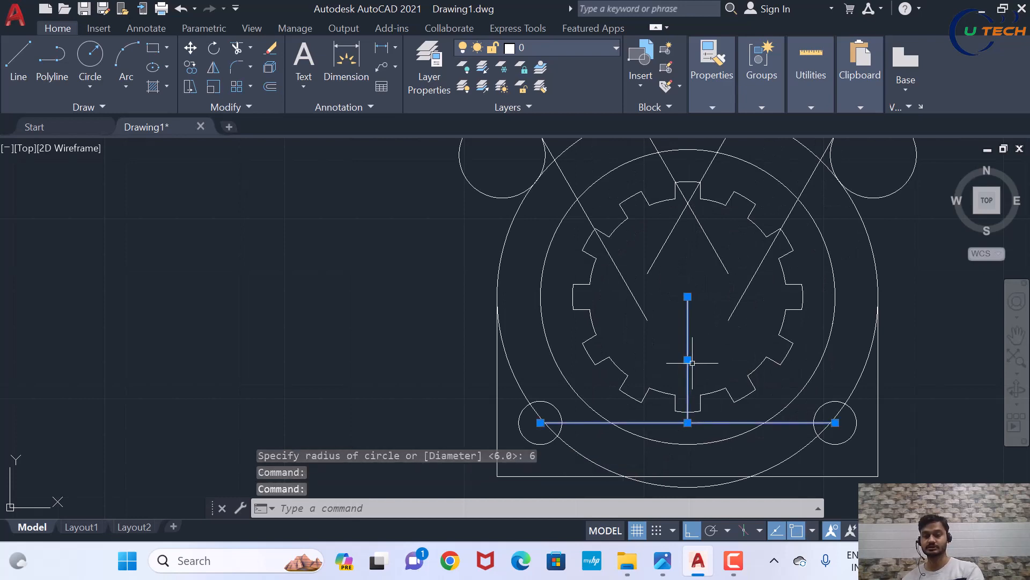
key("Delete")
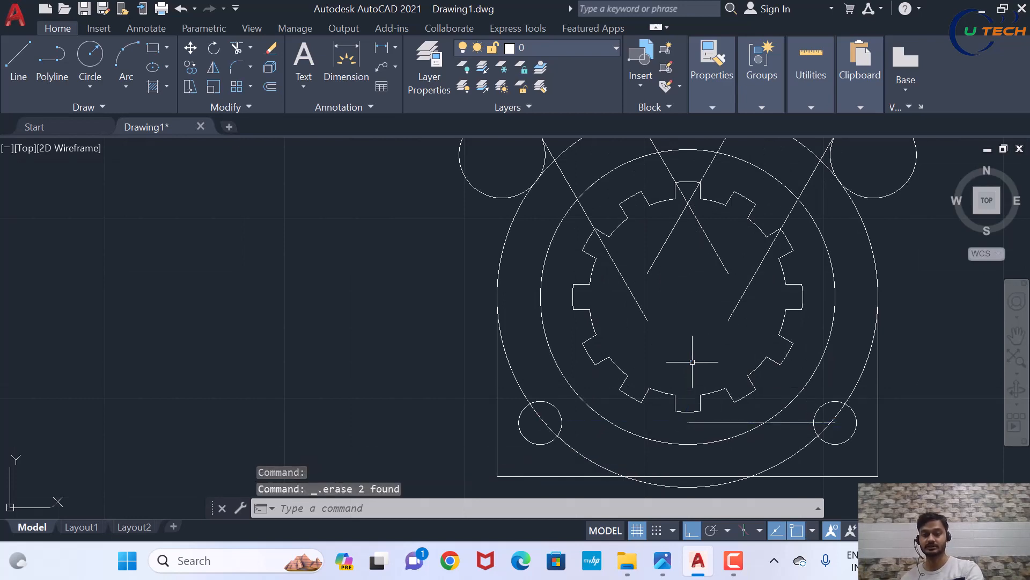
left_click(800, 422)
key("Delete")
scroll(801, 413, "down", 2)
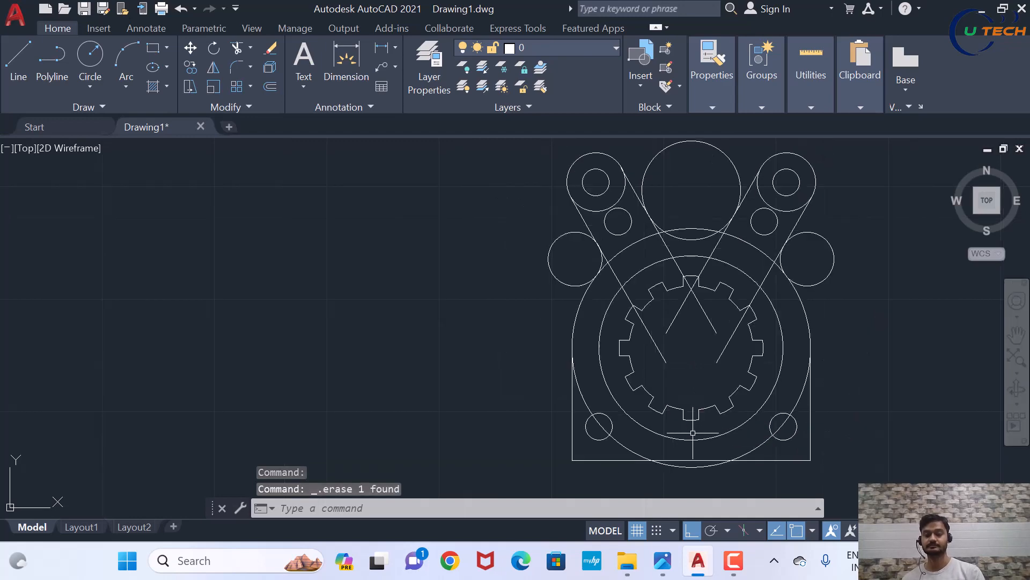
Trim the outer portions of the two 12 mm radius tangent circles, leaving only the fillet arcs beside the arms
scroll(778, 341, "up", 2)
scroll(498, 312, "down", 2)
scroll(519, 254, "up", 2)
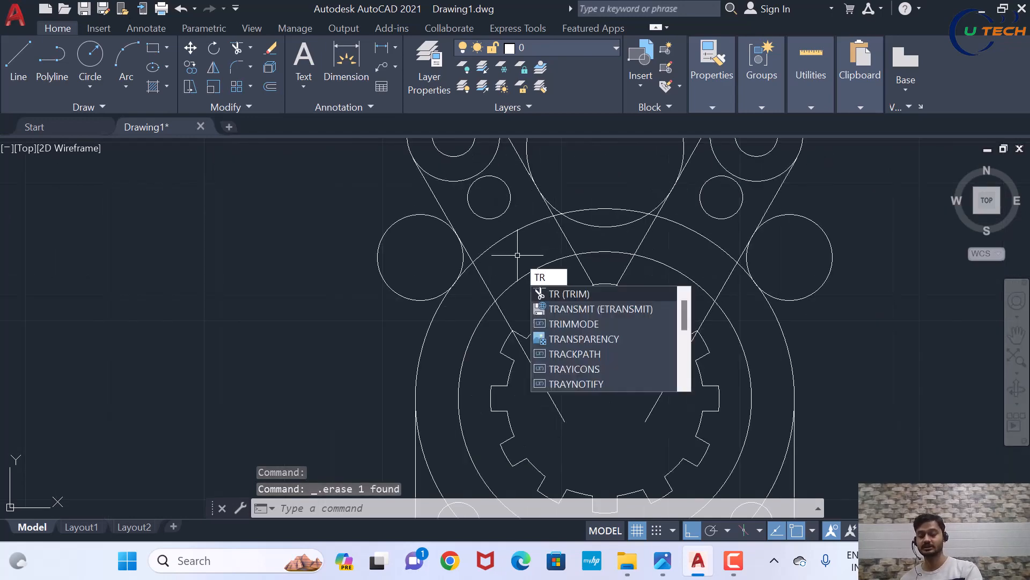
key("Return")
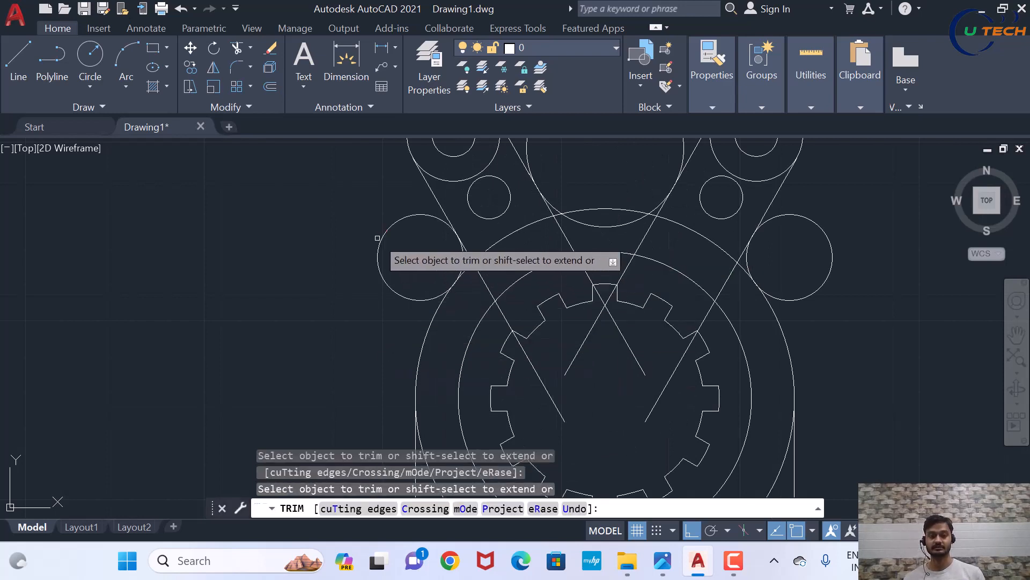
left_click(386, 230)
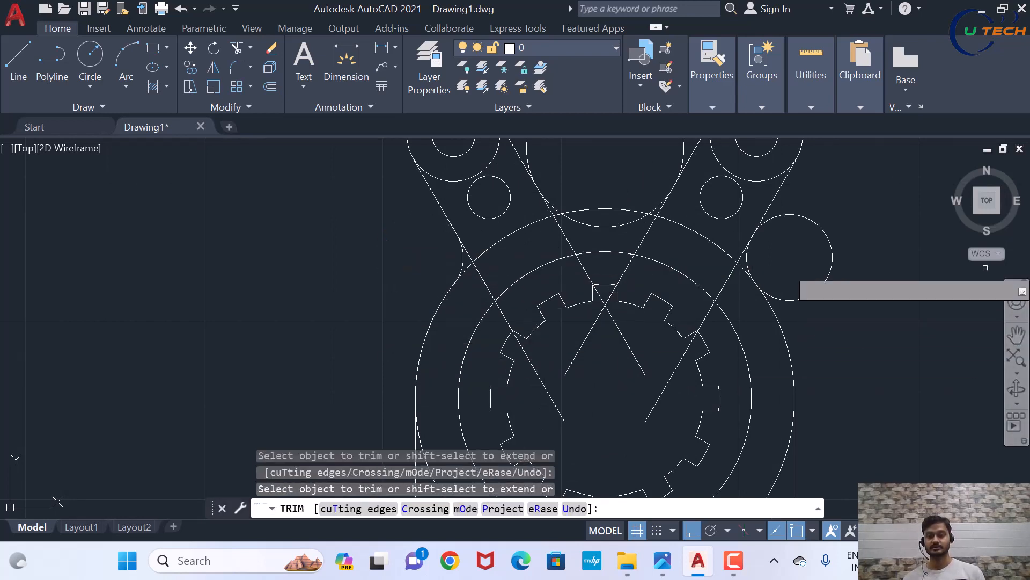
left_click(822, 233)
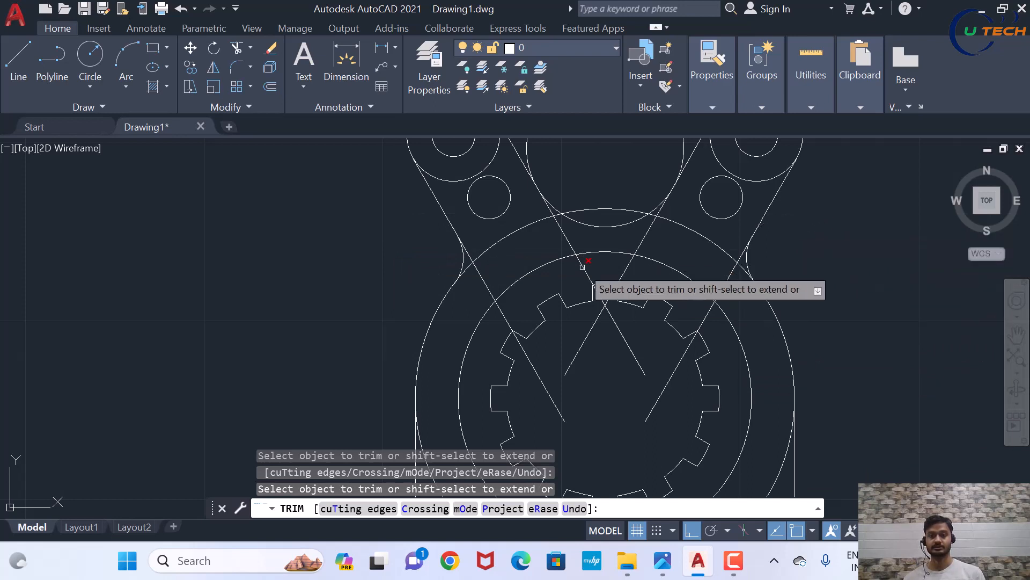
Trim the ends of the arm lines that run into the interior of the notched bore
left_click(577, 354)
left_click(625, 344)
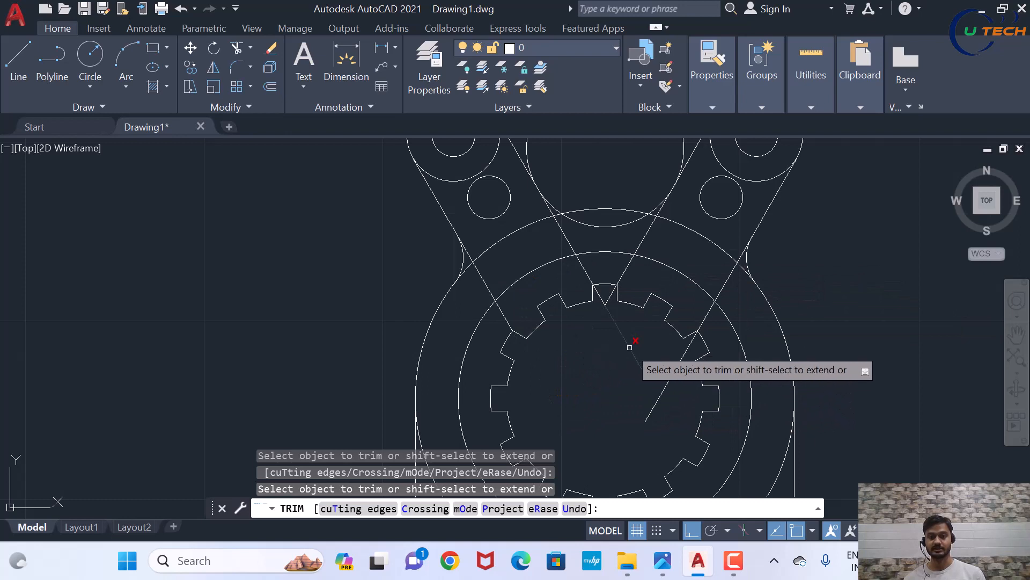
left_click(652, 412)
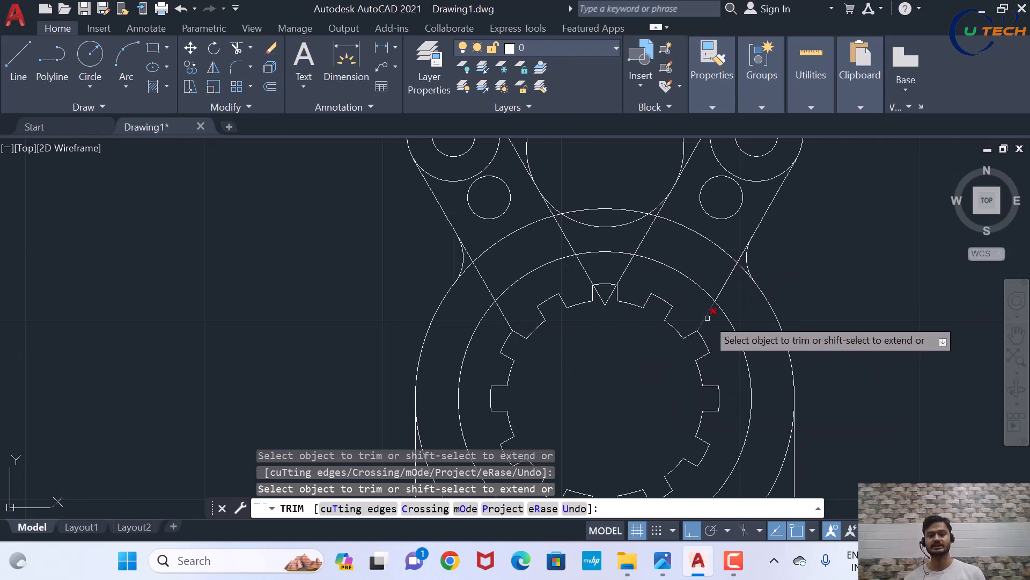
Trim the outer lines of both arms from the notched bore back to their fillet arcs
left_click(707, 318)
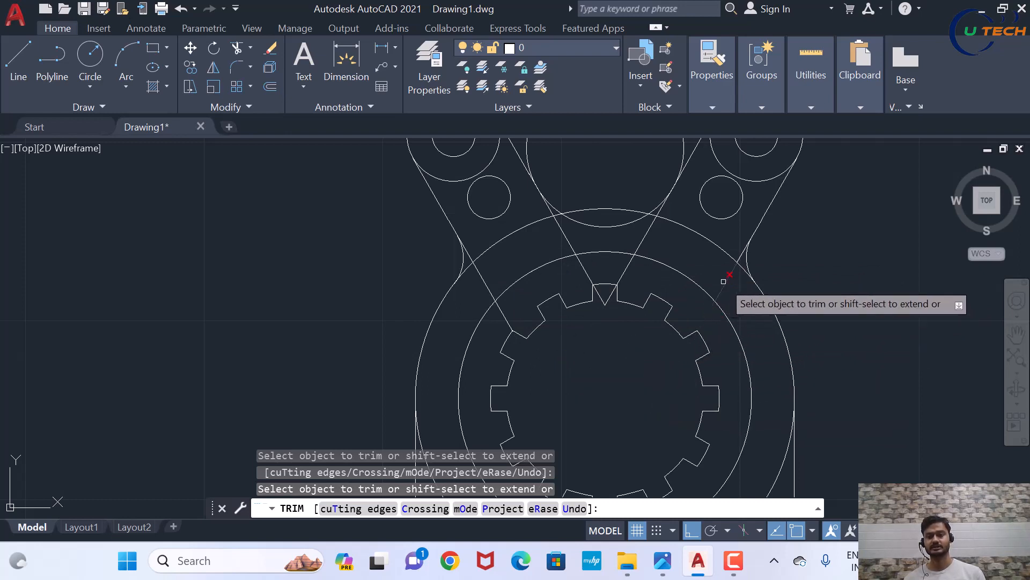
left_click(723, 281)
scroll(746, 252, "up", 4)
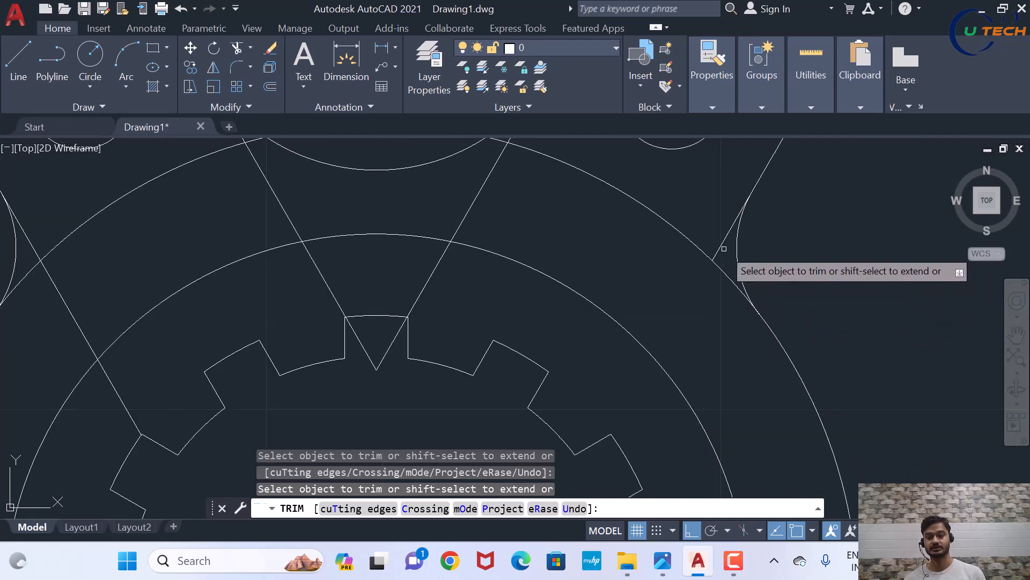
scroll(749, 300, "down", 4)
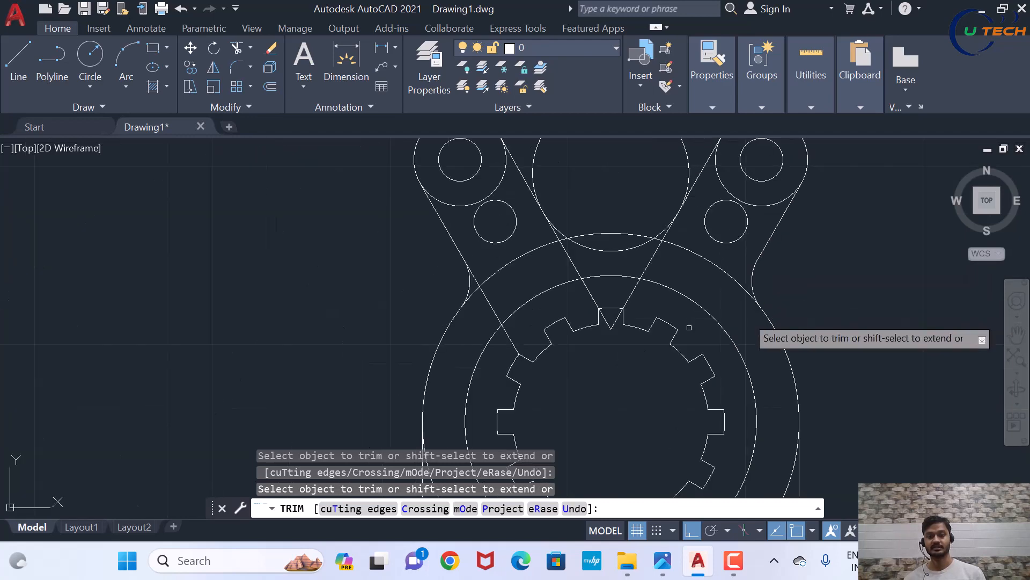
left_click(512, 337)
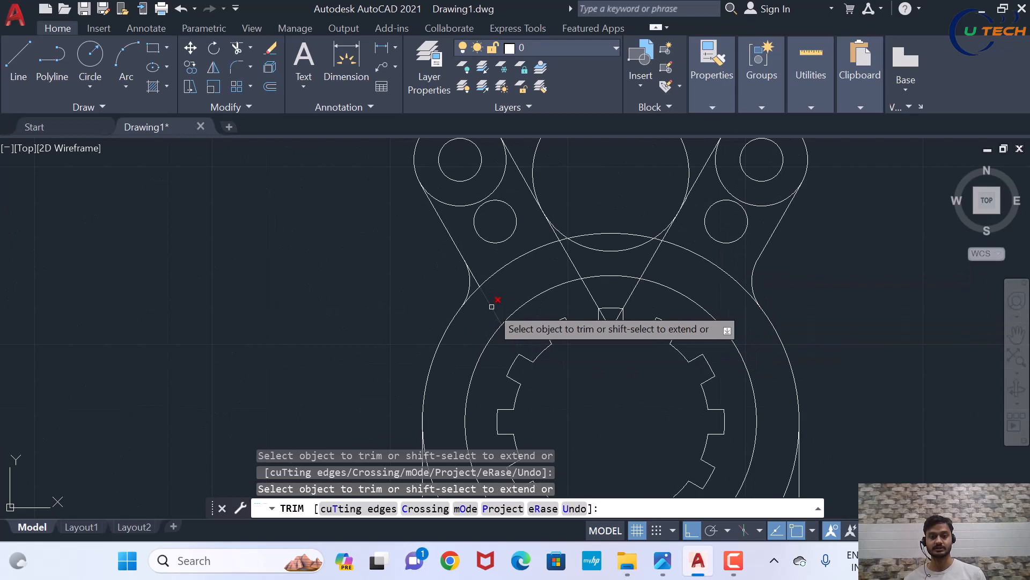
left_click(492, 306)
scroll(486, 292, "up", 2)
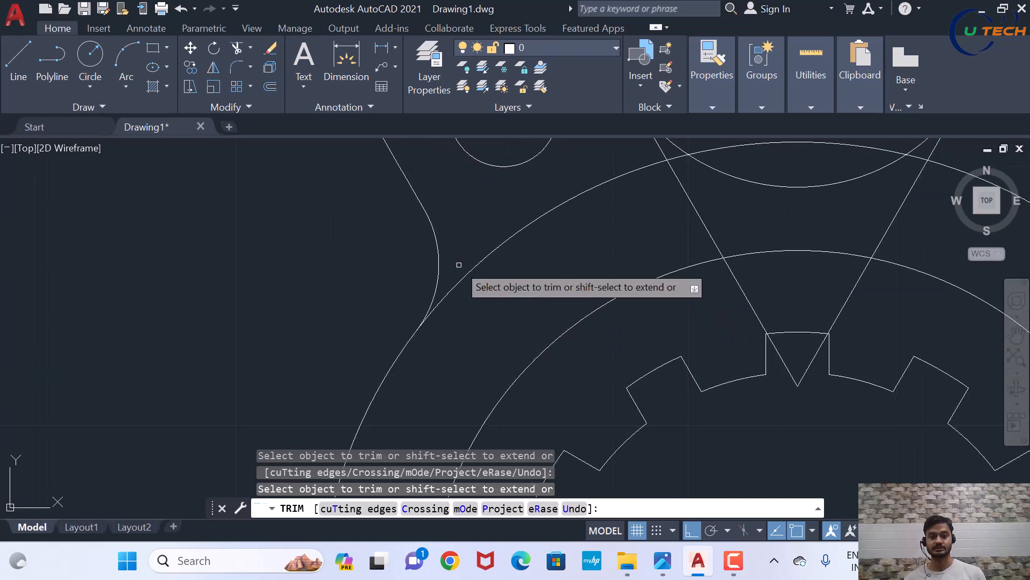
Trim the V-shaped ends of the inner arm lines inside the bore's top notch
scroll(462, 315, "down", 1)
scroll(661, 352, "up", 4)
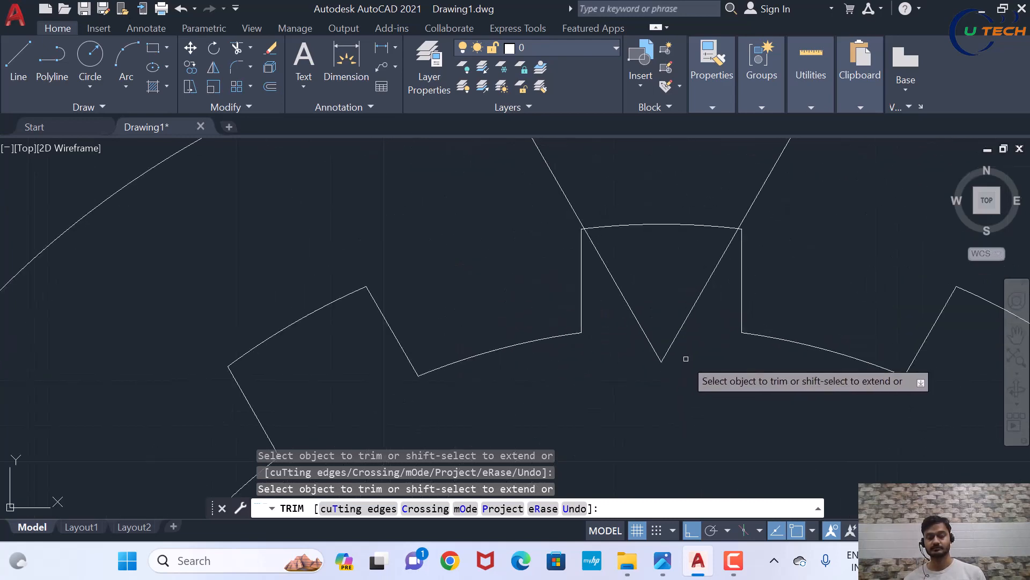
left_click(686, 358)
left_click(628, 301)
key("Return")
scroll(633, 247, "down", 5)
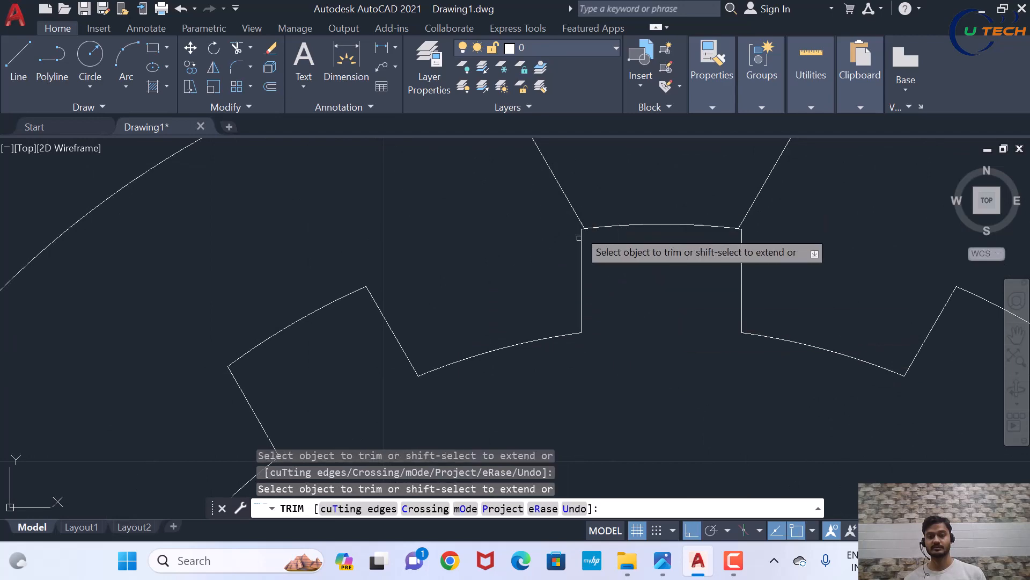
Trim the inner lines of both arms from the bore back to their tangent points on the large upper circle
left_click(571, 222)
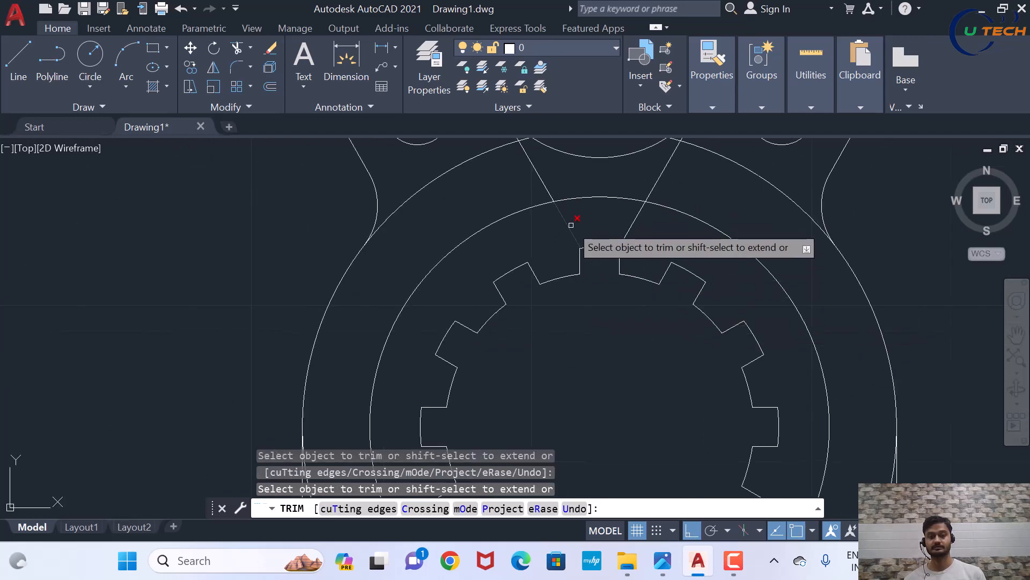
left_click(627, 233)
scroll(627, 232, "down", 4)
scroll(641, 236, "up", 3)
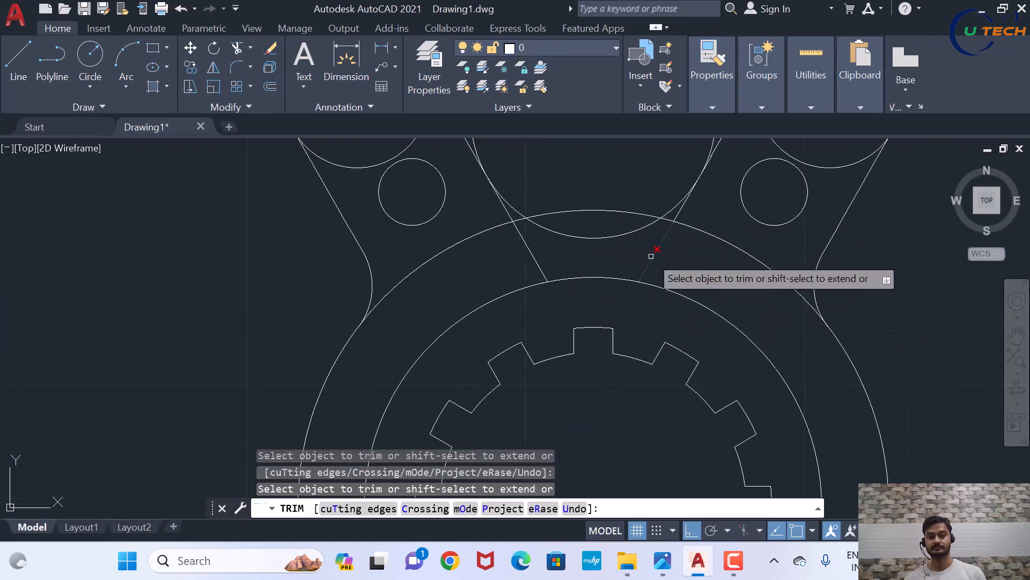
left_click(534, 254)
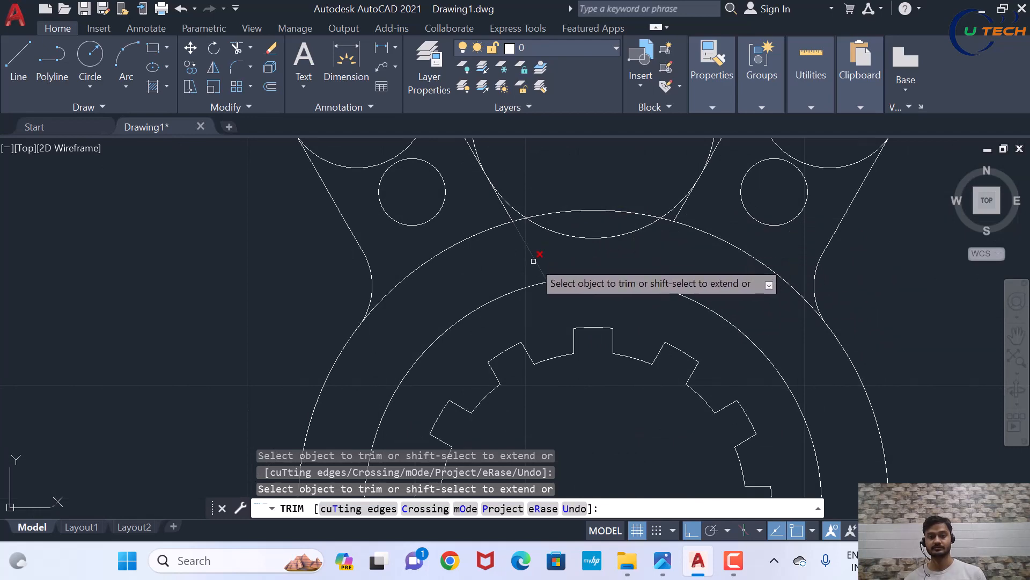
scroll(496, 290, "down", 4)
scroll(472, 274, "up", 6)
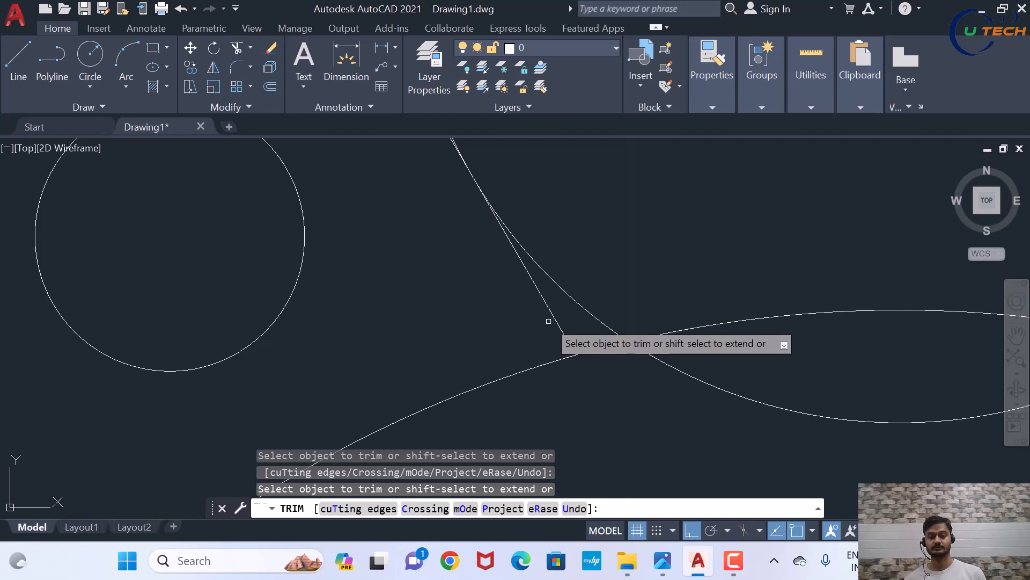
scroll(536, 311, "down", 5)
scroll(601, 354, "up", 5)
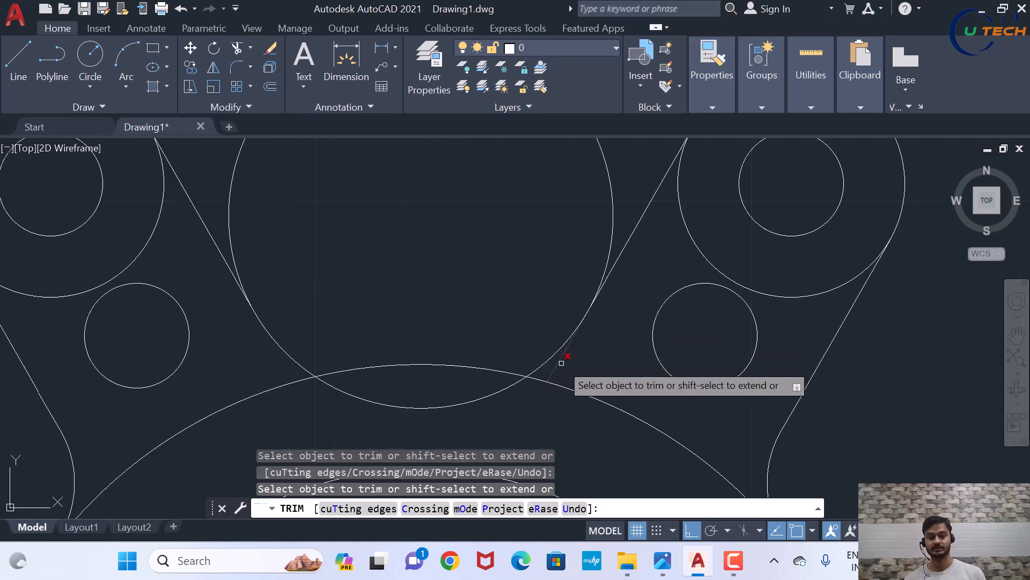
scroll(607, 405, "down", 2)
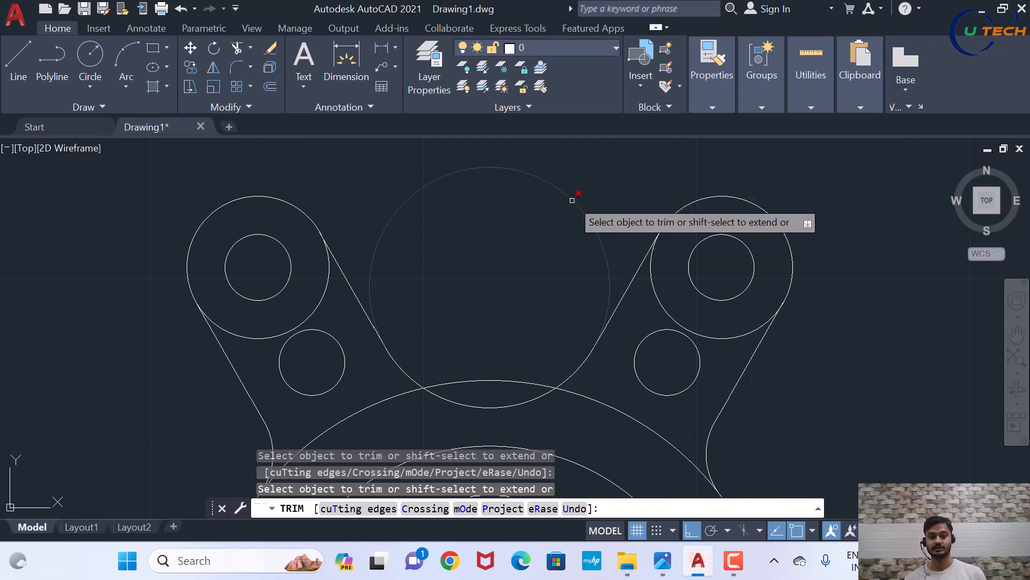
Trim the upper portion of the large circle between the arms and the outermost circle's arcs across the arm bases
left_click(570, 200)
left_click(534, 193)
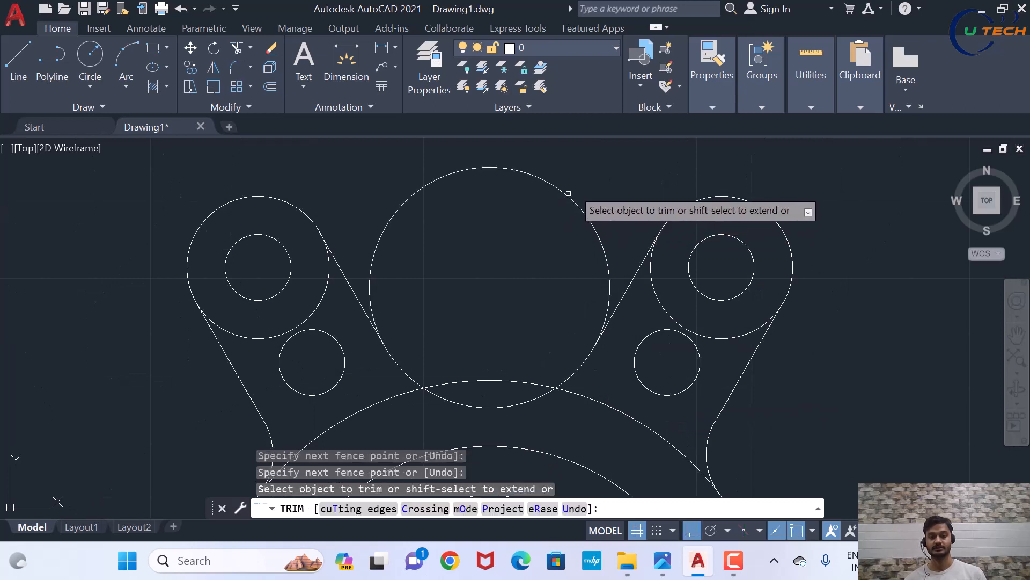
scroll(559, 193, "down", 2)
scroll(495, 273, "up", 2)
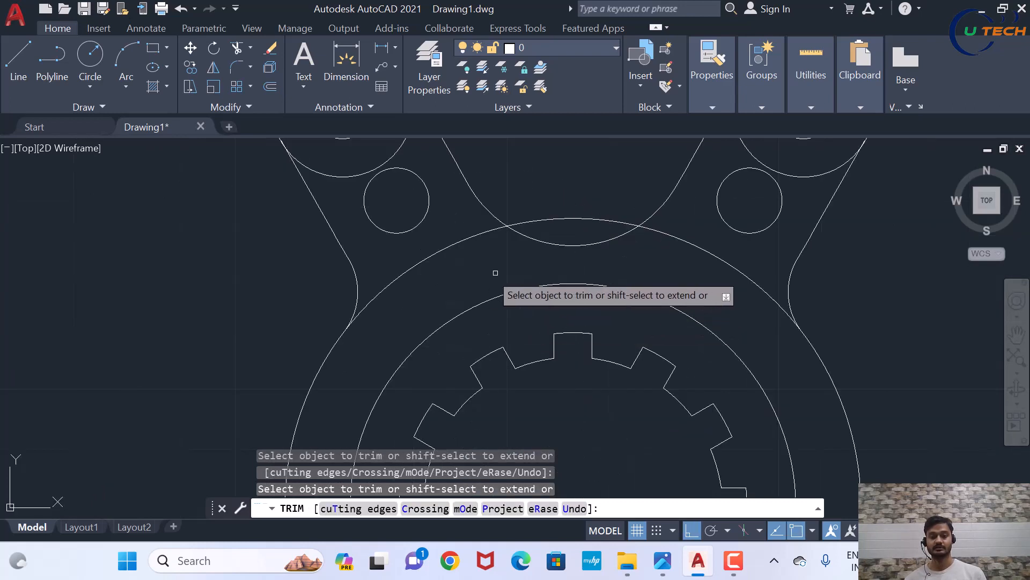
left_click(572, 218)
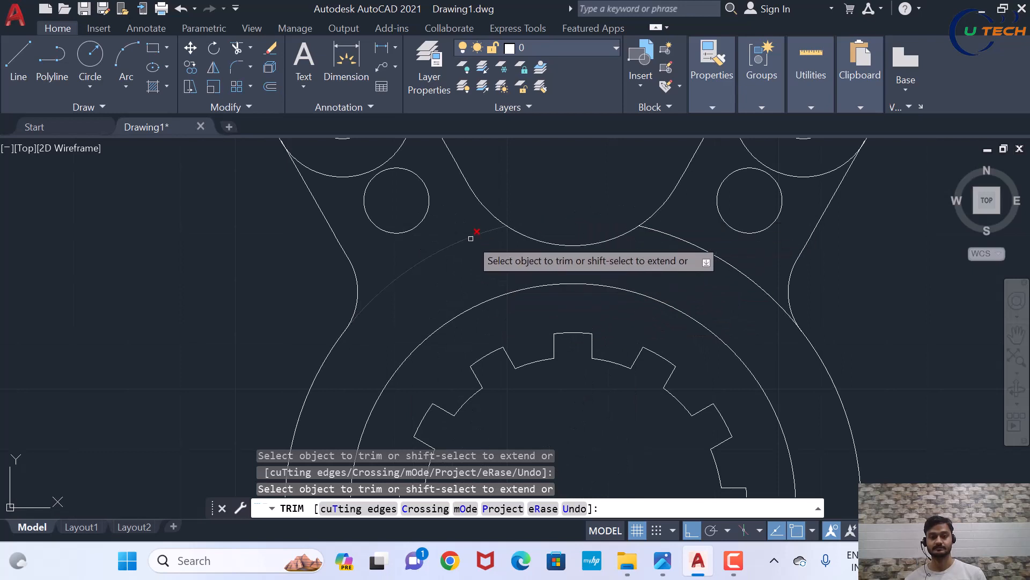
scroll(654, 220, "down", 4)
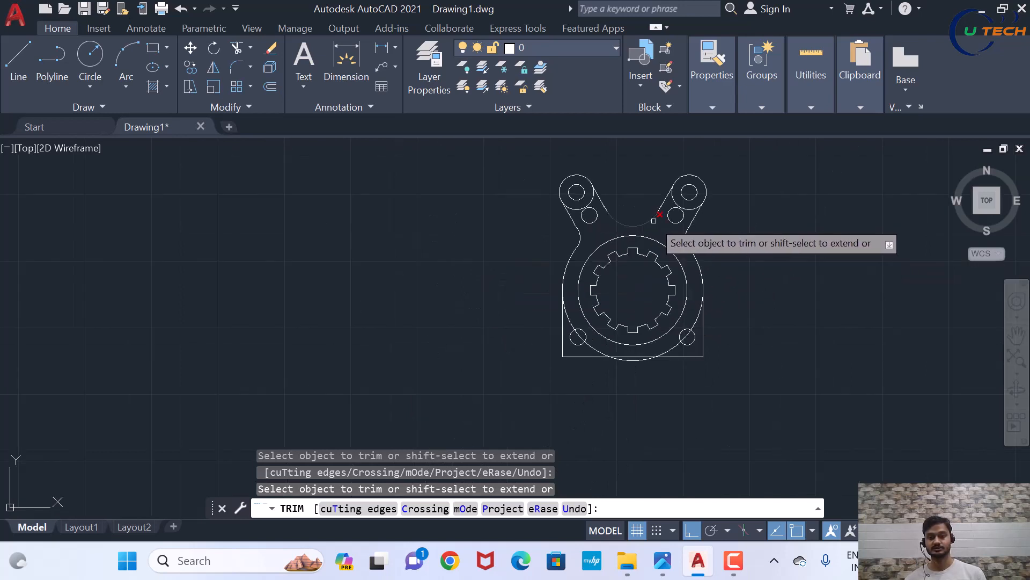
Trim the lower part of the outermost circle away between the plate's side edges, including inside the two bottom holes and below the bottom edge
scroll(632, 360, "up", 4)
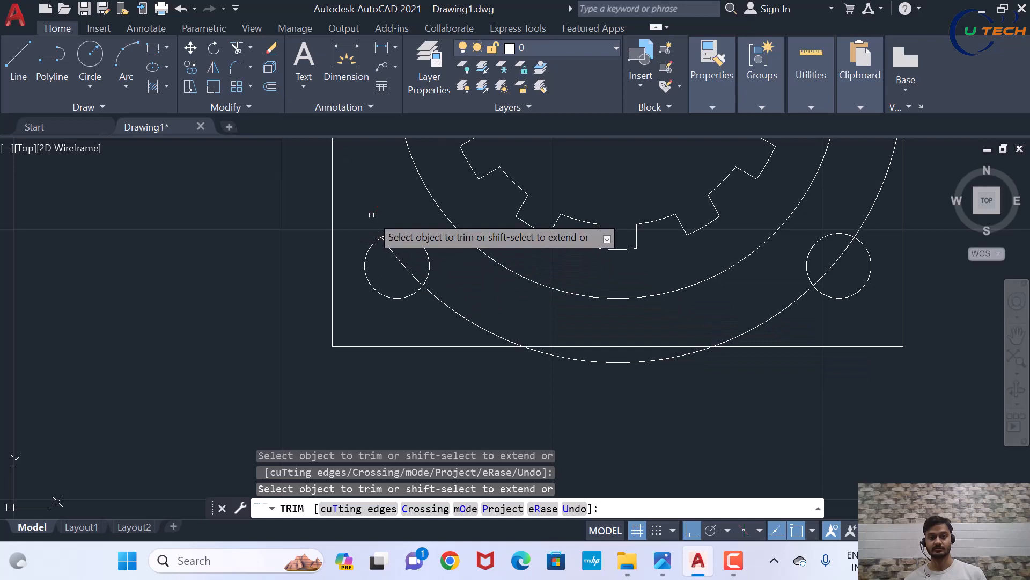
left_click(402, 262)
left_click(468, 320)
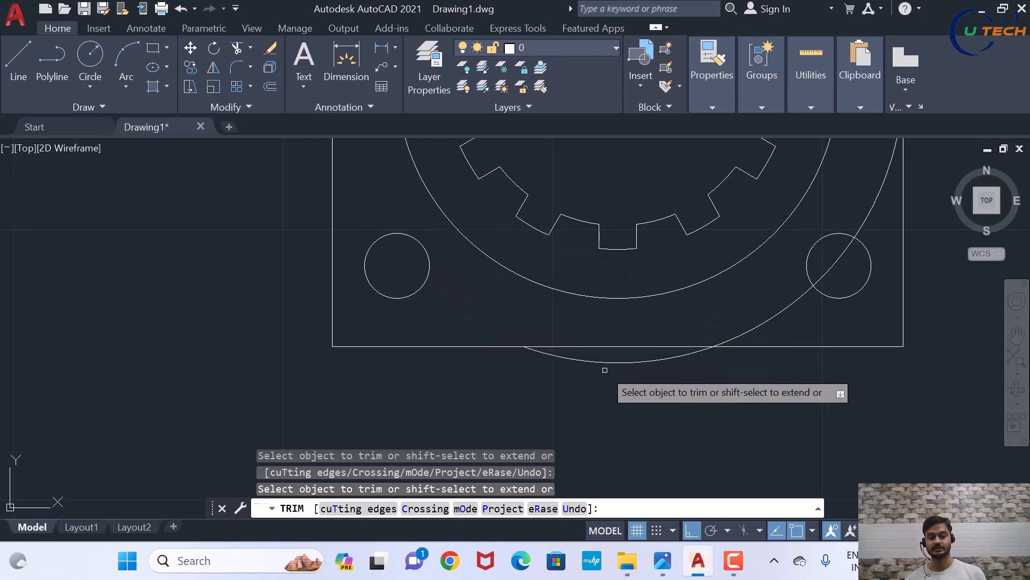
left_click(605, 361)
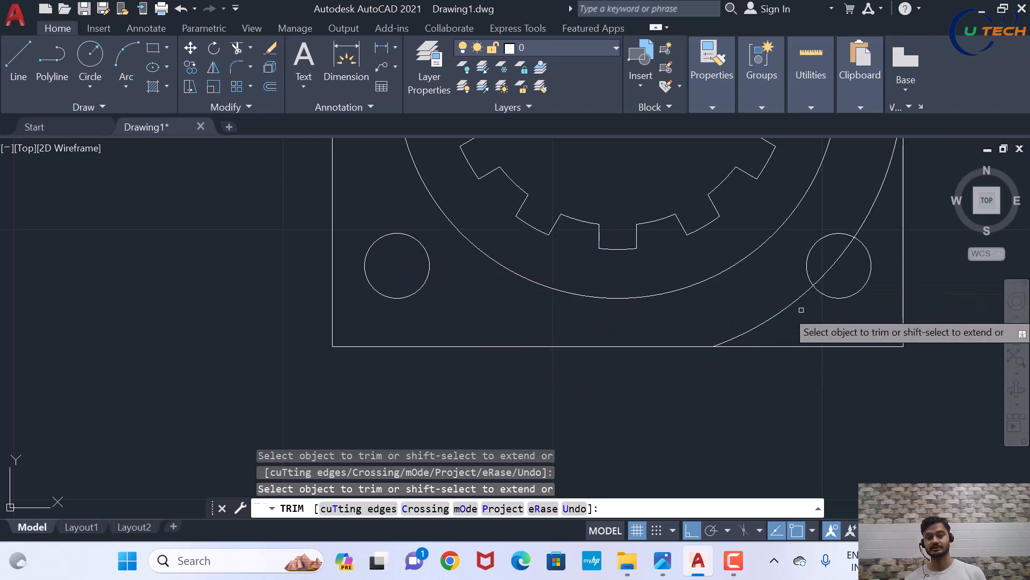
left_click(772, 310)
left_click(819, 277)
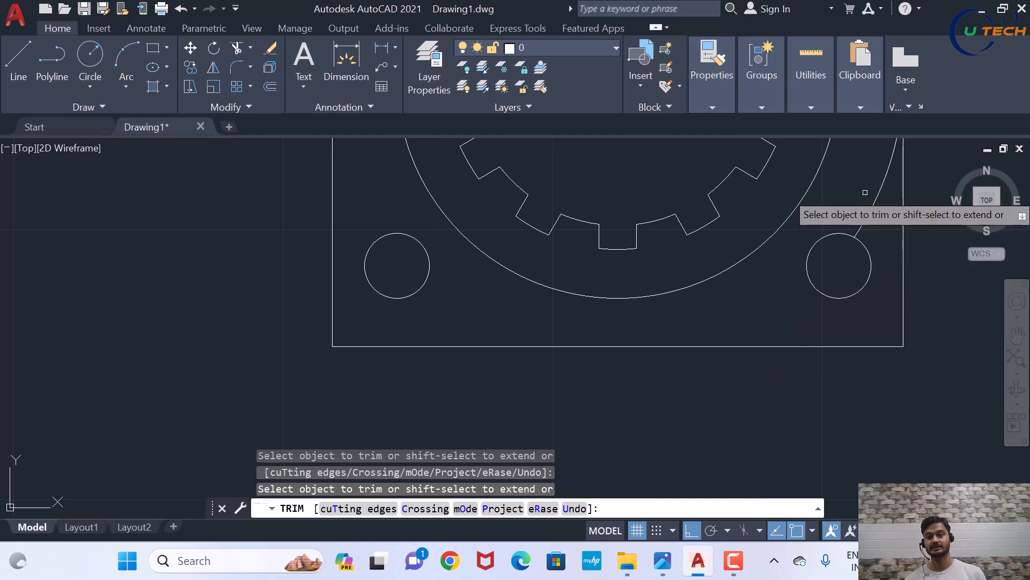
scroll(874, 206, "down", 6)
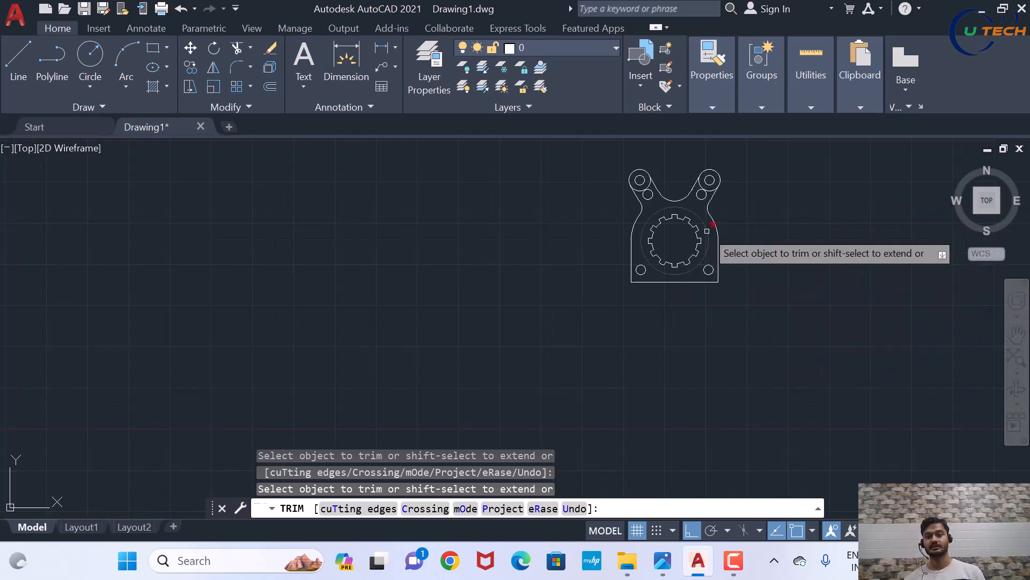
Trim the inner arcs of the two arm-end circles so only the rounded outer tips remain, and end trimming
scroll(696, 176, "up", 5)
scroll(698, 178, "down", 2)
scroll(700, 180, "up", 5)
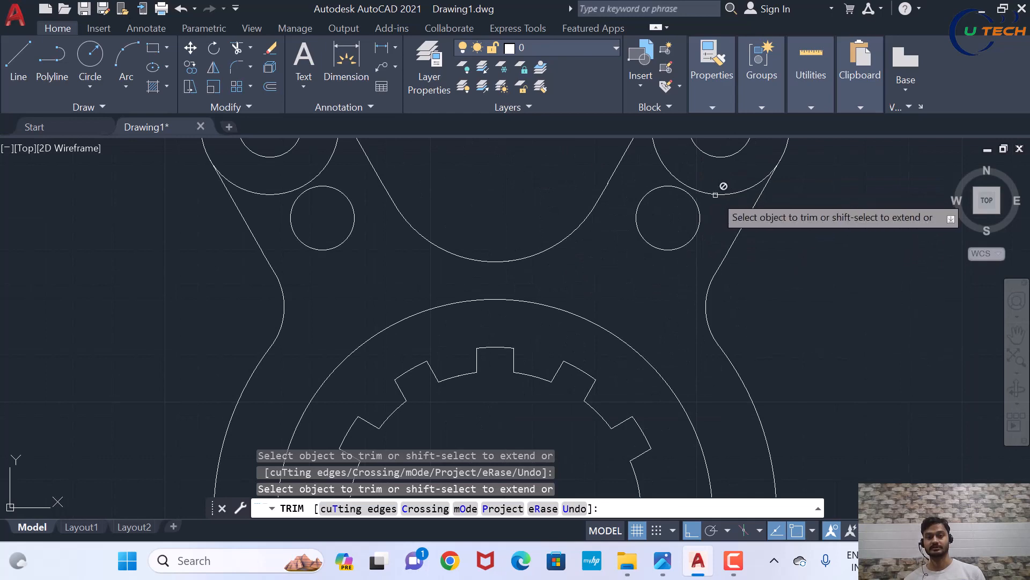
scroll(728, 282, "down", 4)
scroll(569, 212, "up", 4)
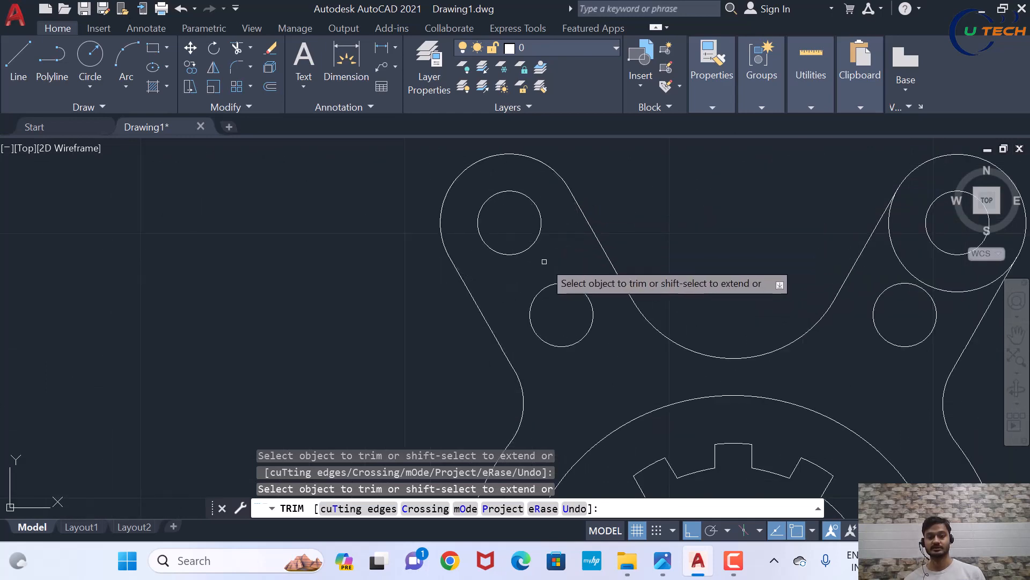
scroll(754, 285, "down", 4)
scroll(706, 279, "up", 4)
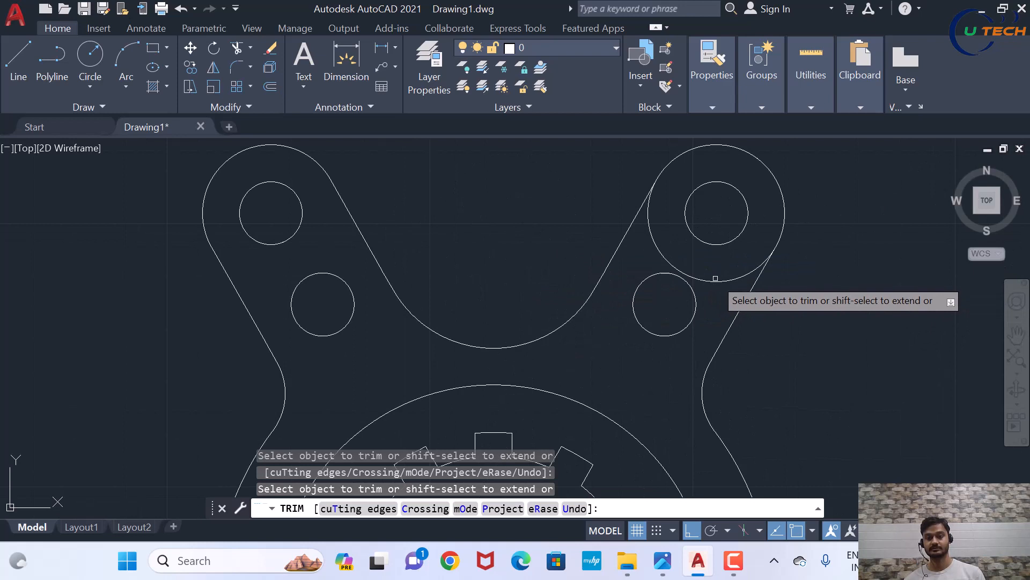
scroll(716, 280, "down", 5)
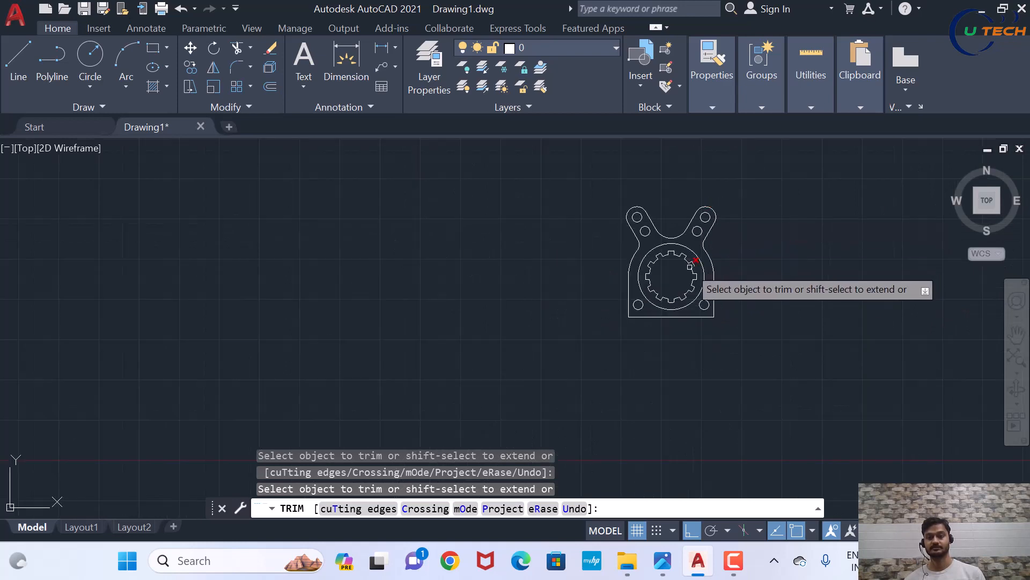
scroll(716, 317, "up", 5)
scroll(715, 317, "up", 2)
key("Escape")
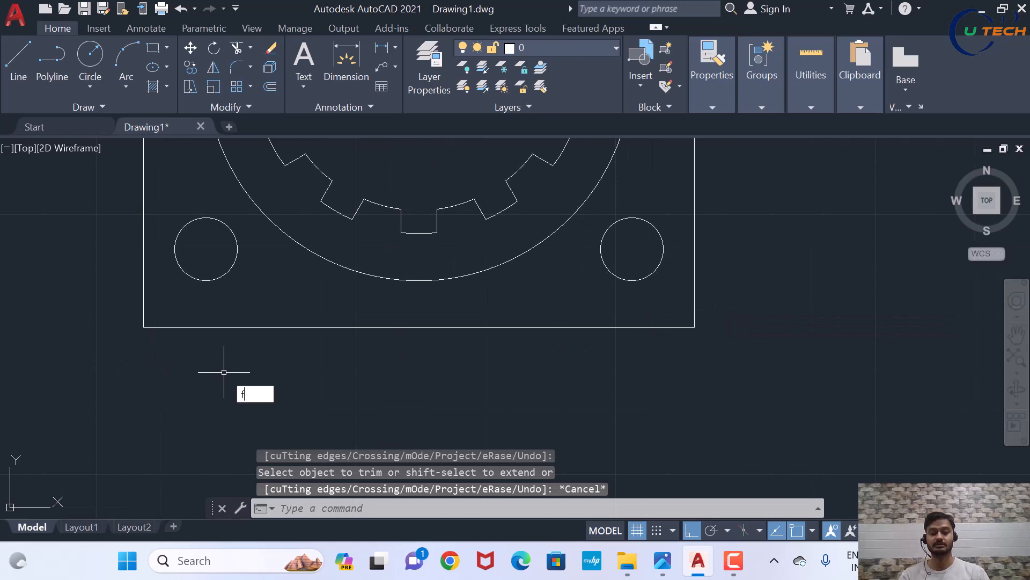
Fillet the plate's bottom-left corner between the vertical side edge and the bottom edge with a radius of 12
type("f")
key("Return")
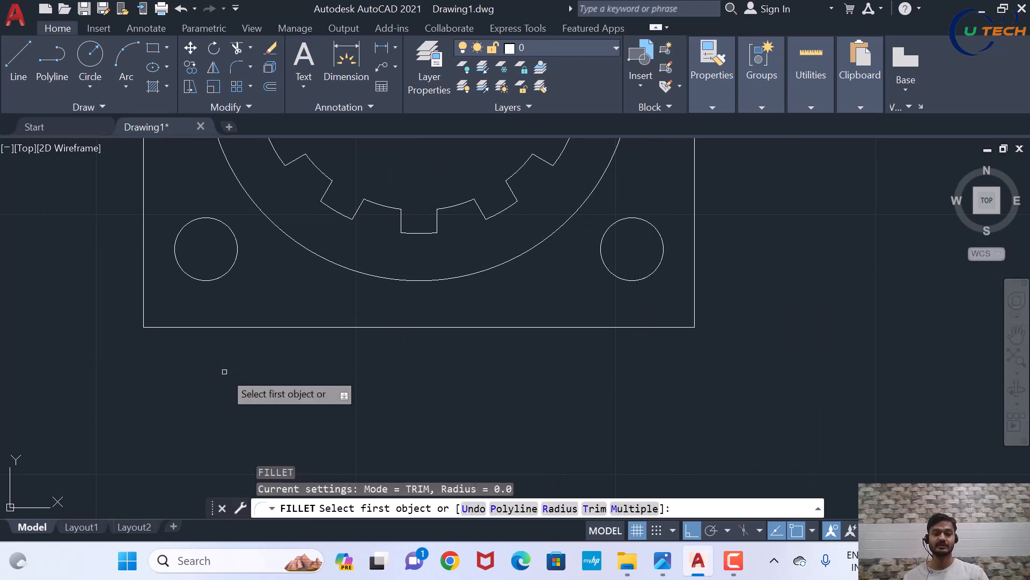
left_click(560, 508)
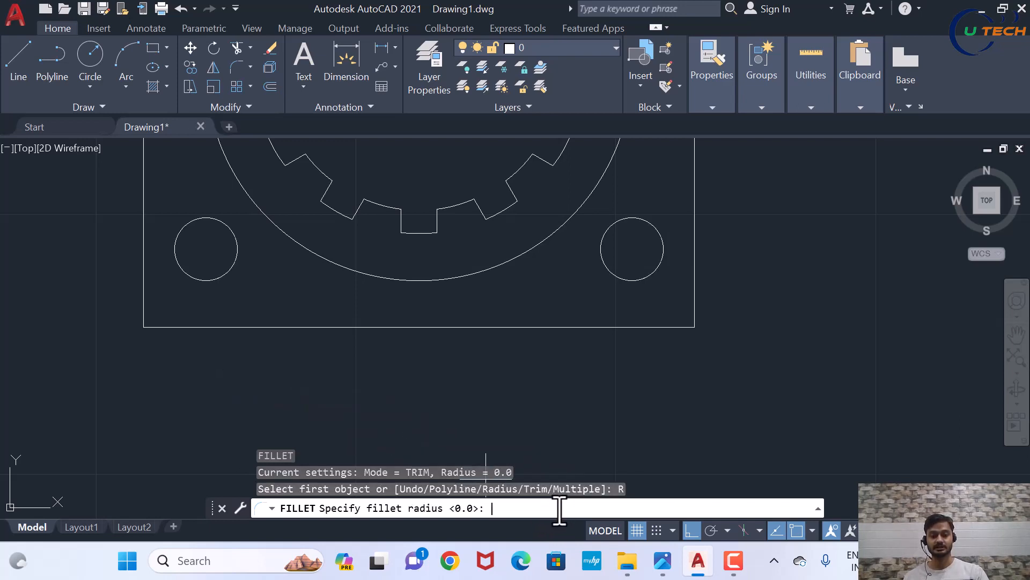
type("12")
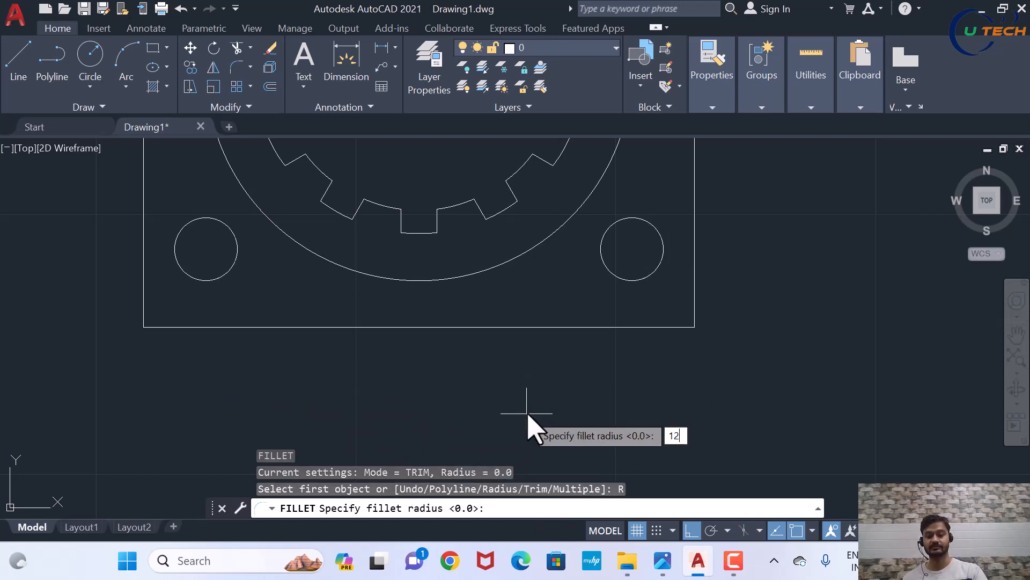
key("Return")
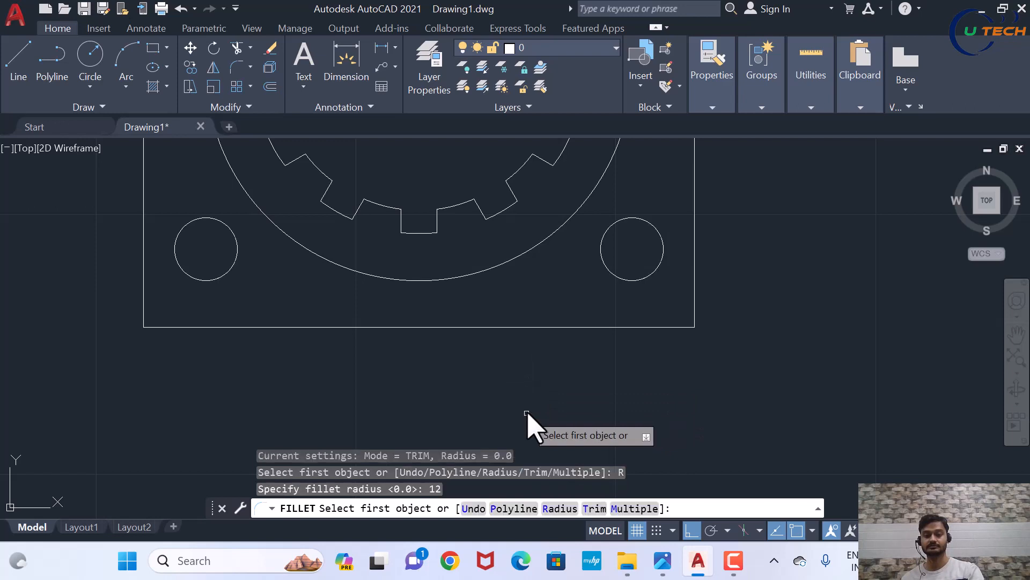
left_click(144, 304)
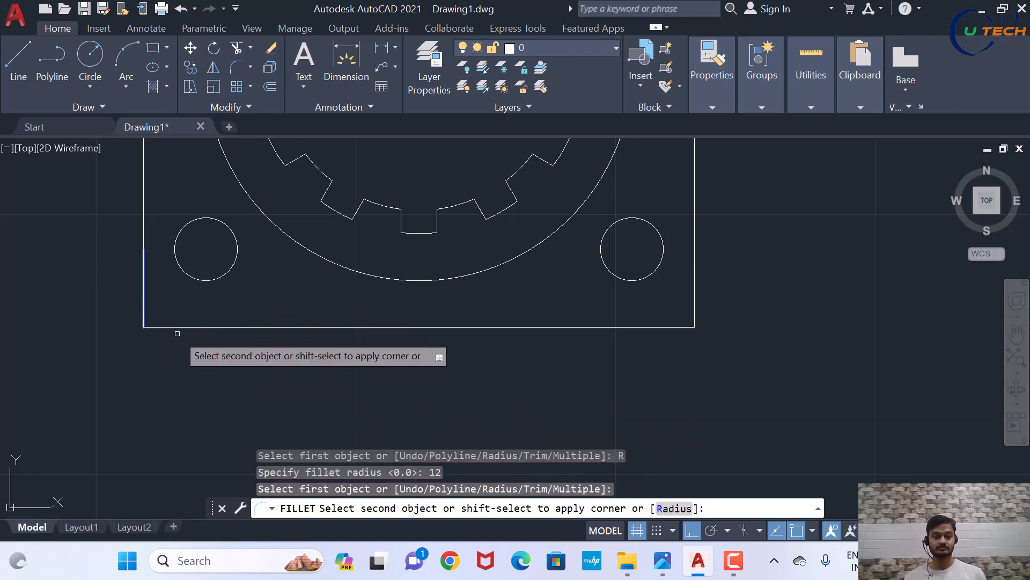
left_click(183, 327)
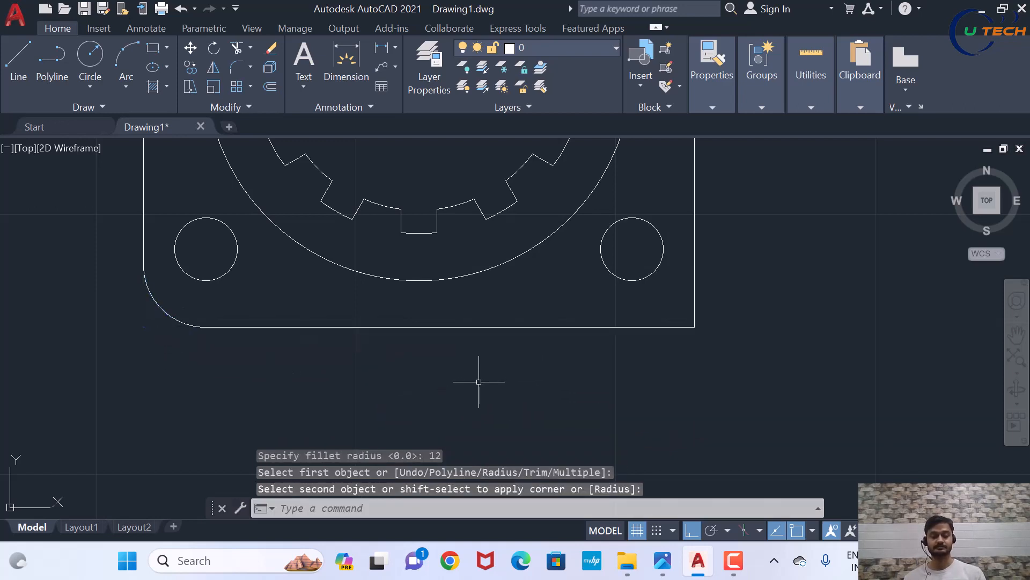
Fillet the plate's bottom-right corner with the same radius of 12
key("Return")
left_click(670, 327)
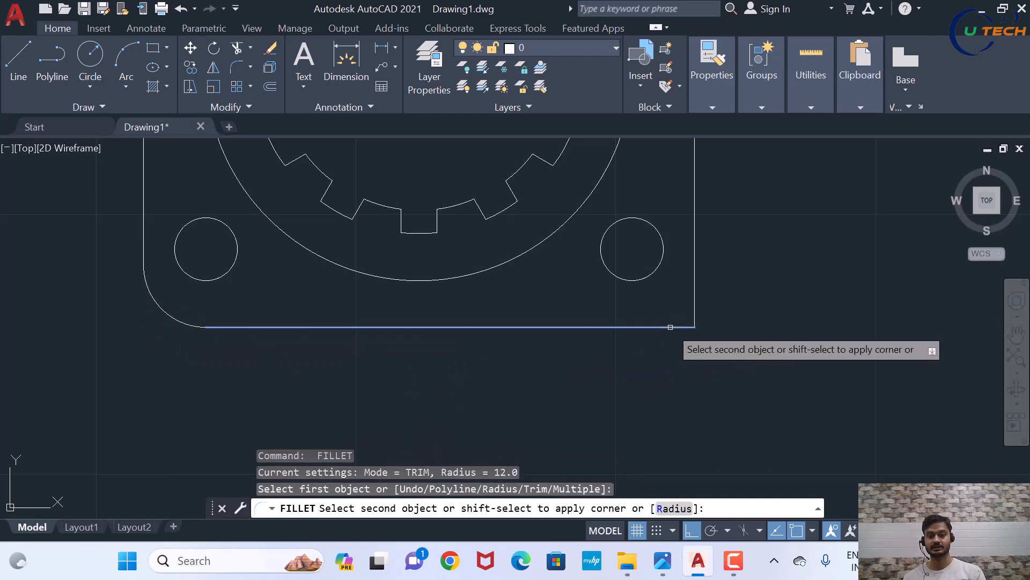
left_click(695, 303)
scroll(703, 333, "down", 3)
scroll(703, 332, "down", 4)
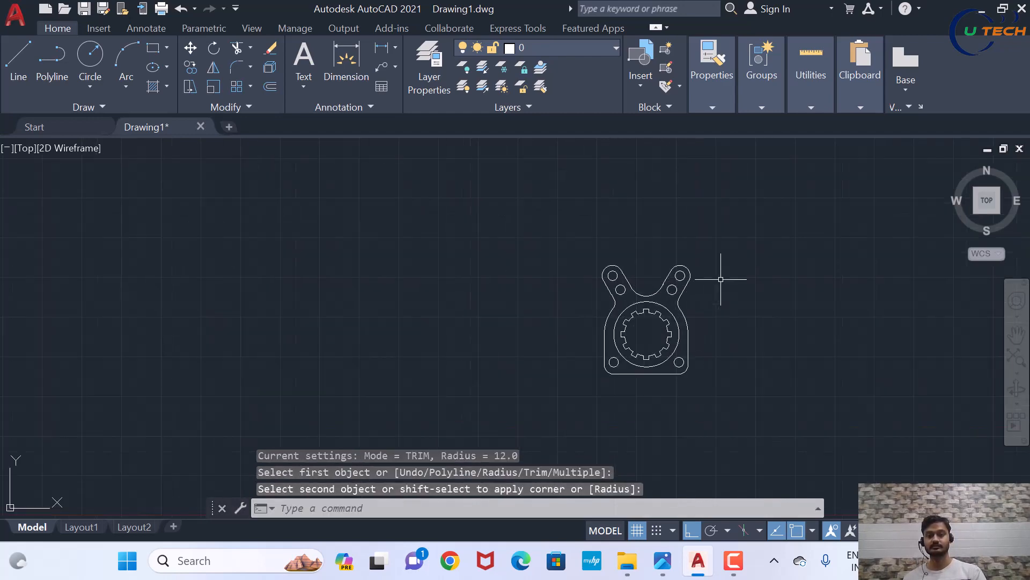
scroll(719, 273, "up", 2)
key("Escape")
Compare the complete plate outline with the dimensioned reference image in the photo viewer, and return to the AutoCAD drawing
scroll(593, 253, "down", 1)
scroll(672, 306, "up", 3)
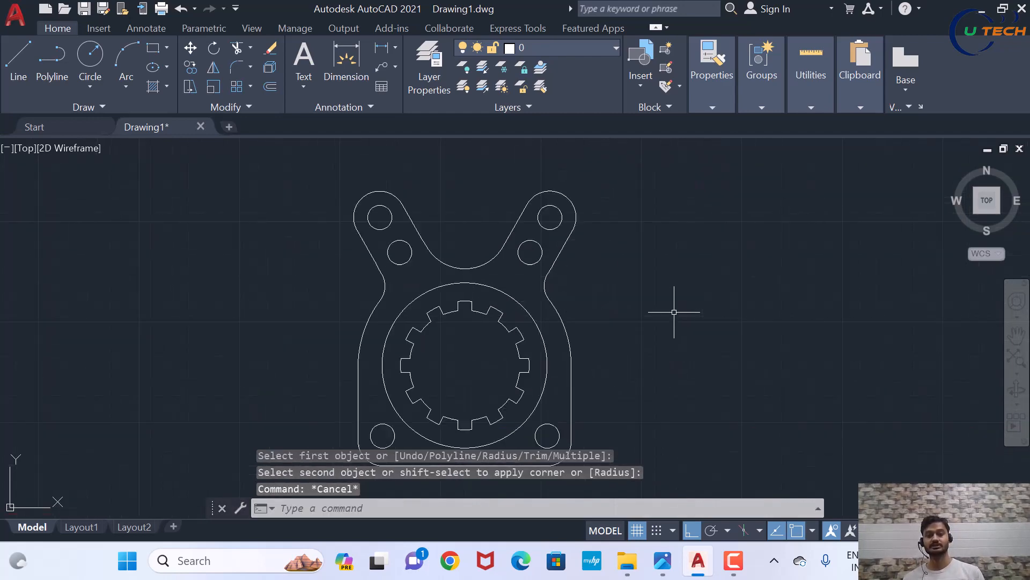
scroll(672, 295, "down", 2)
scroll(626, 334, "up", 2)
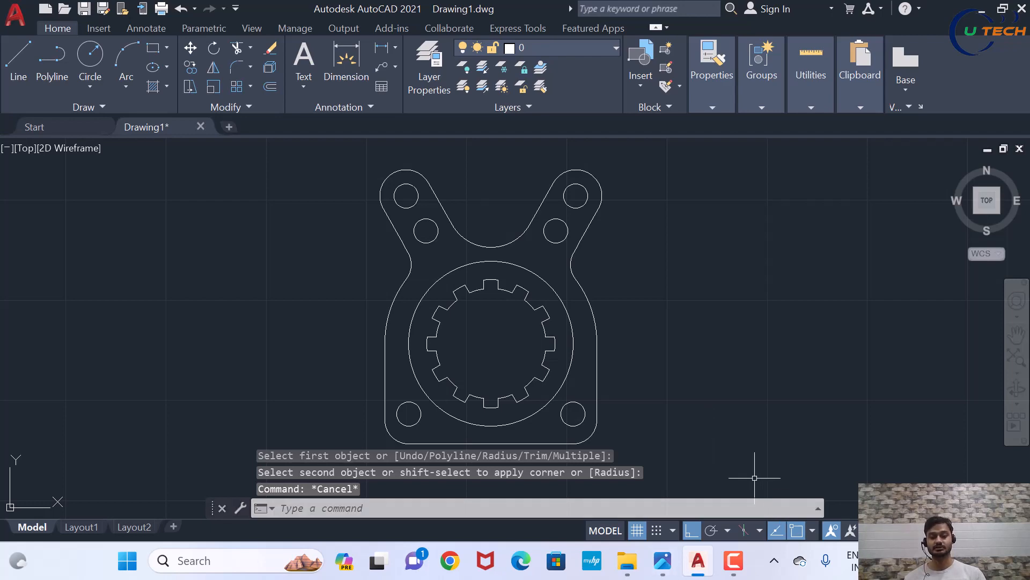
left_click(663, 564)
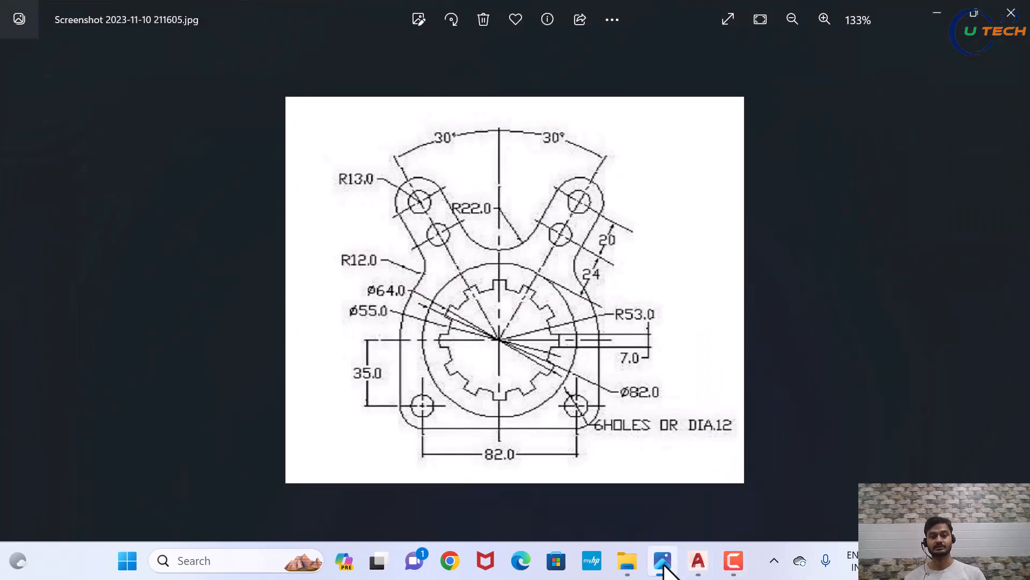
left_click(663, 562)
scroll(708, 290, "down", 4)
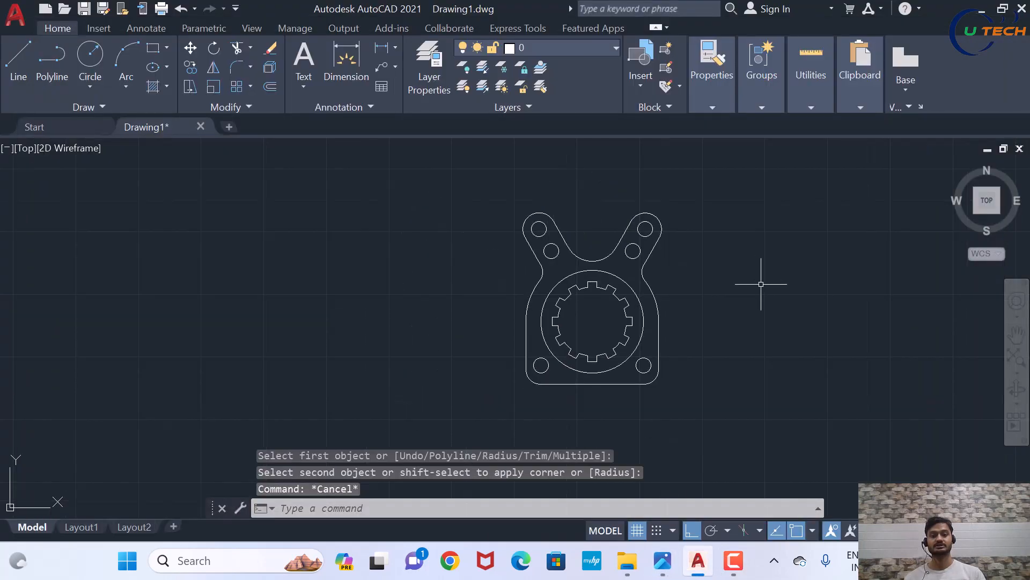
scroll(754, 291, "up", 2)
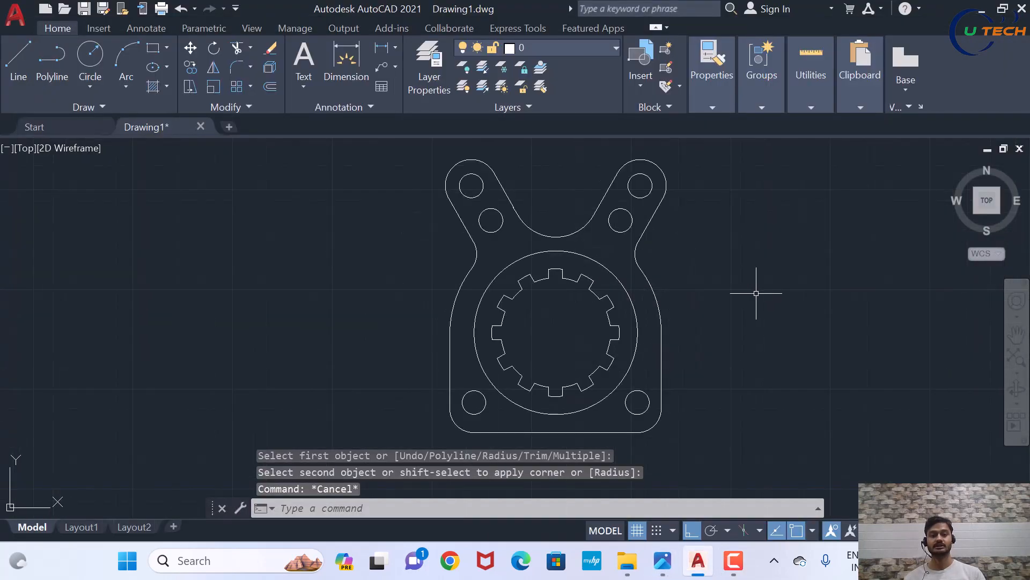